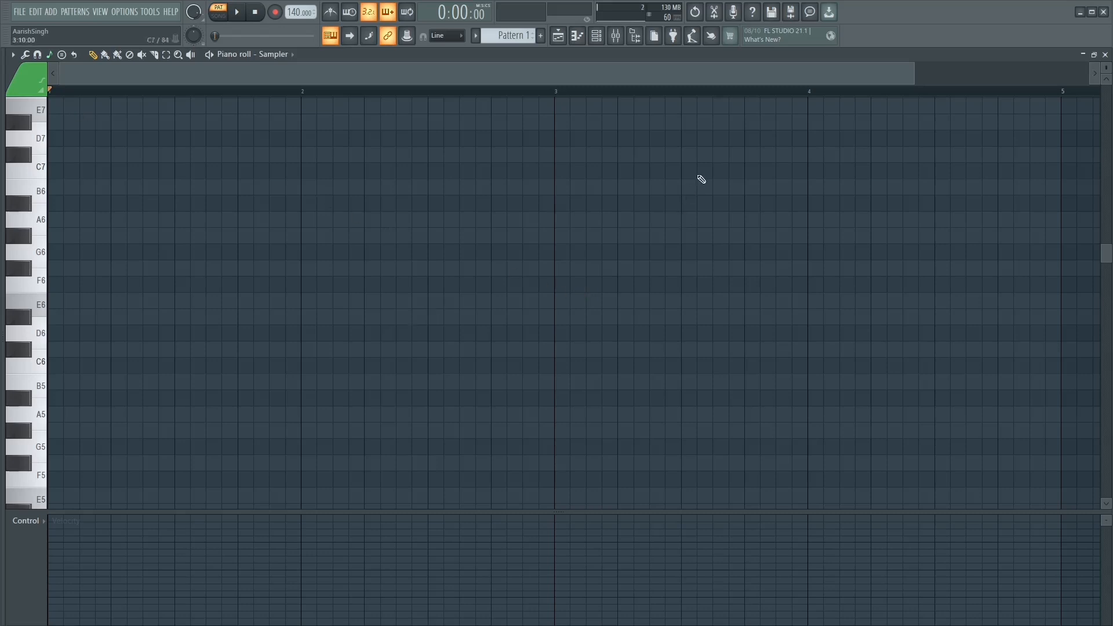
pyautogui.click(53, 56)
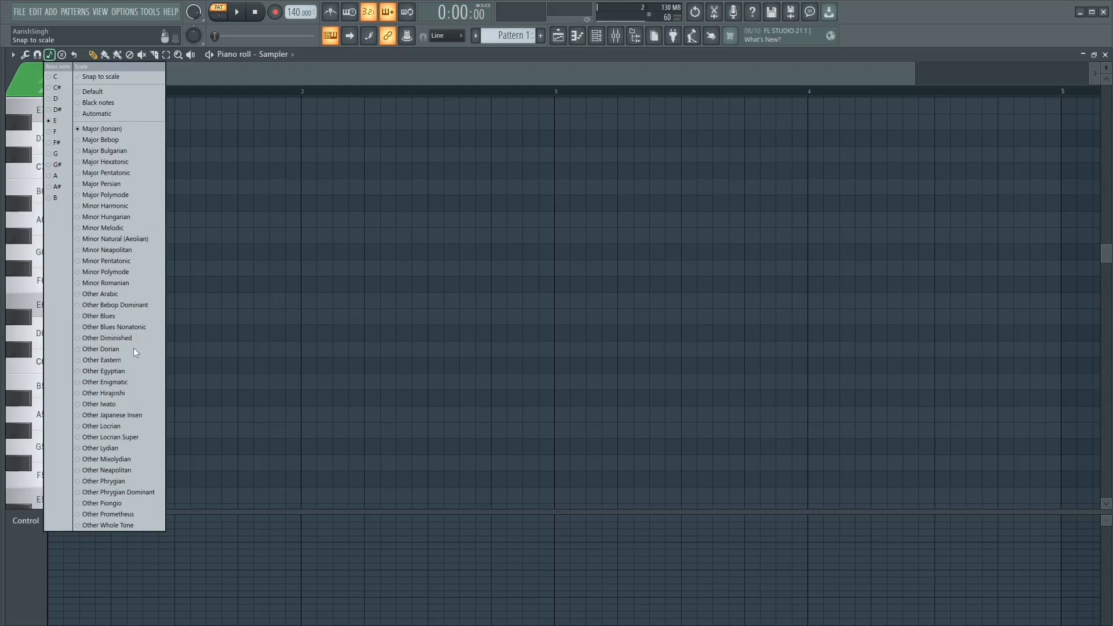
pyautogui.click(219, 73)
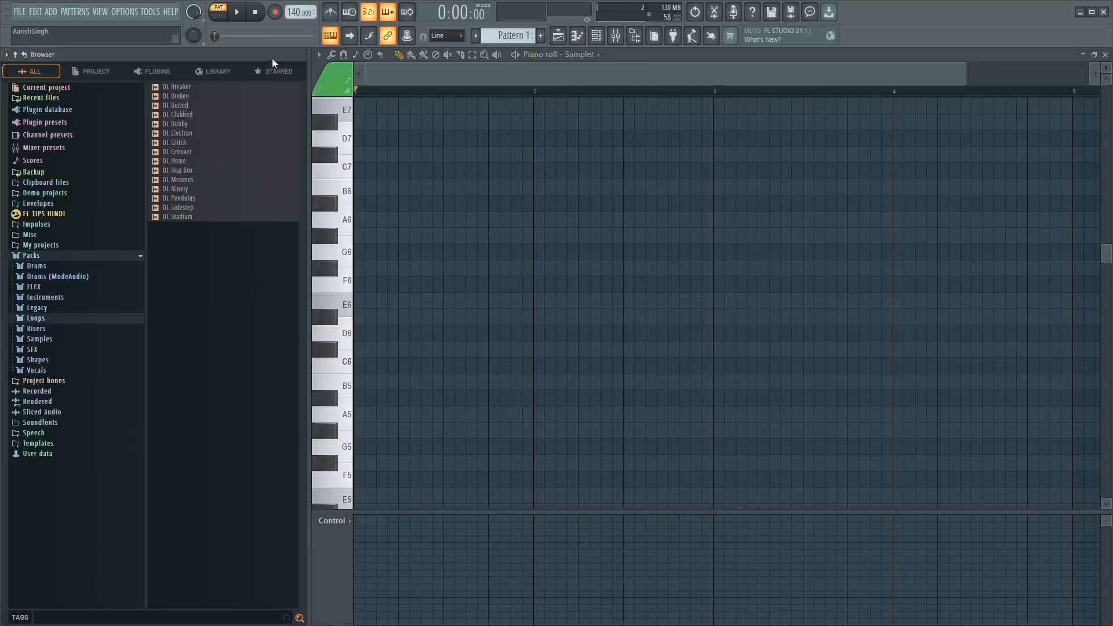
pyautogui.click(13, 55)
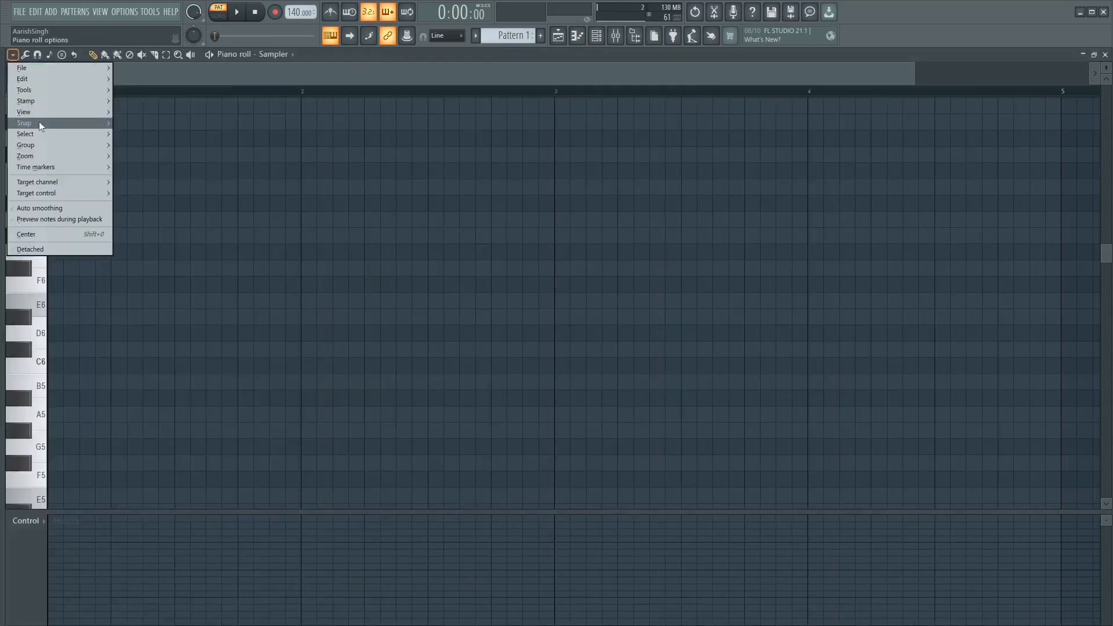
pyautogui.moveTo(59, 112)
pyautogui.click(252, 71)
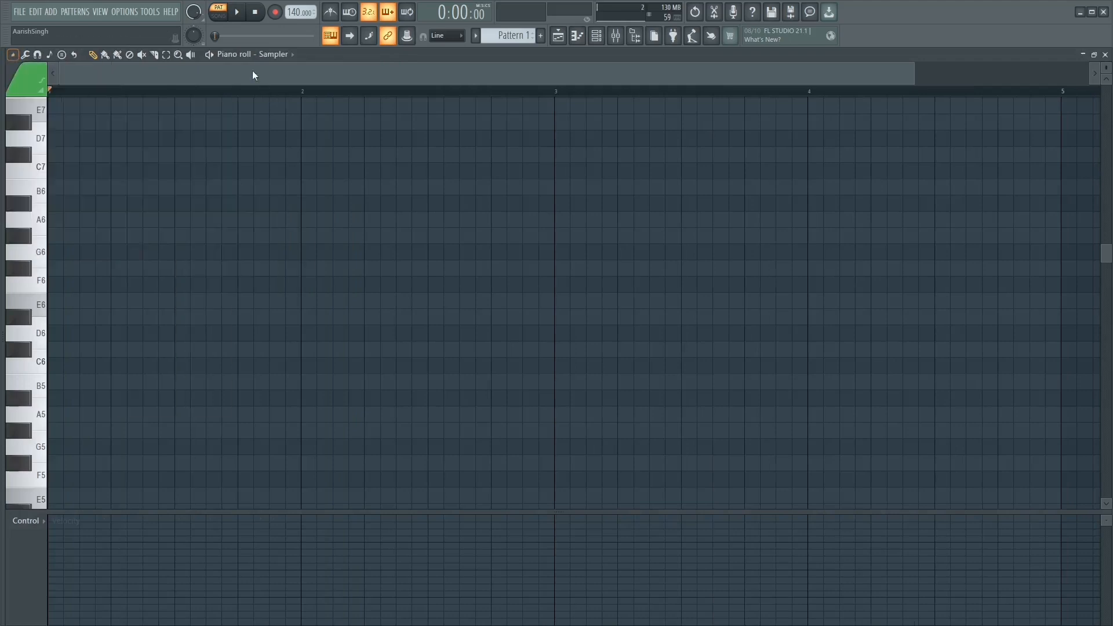
# Set the piano roll scale to F# Major Bulgarian and turn on snap to scale
pyautogui.click(49, 55)
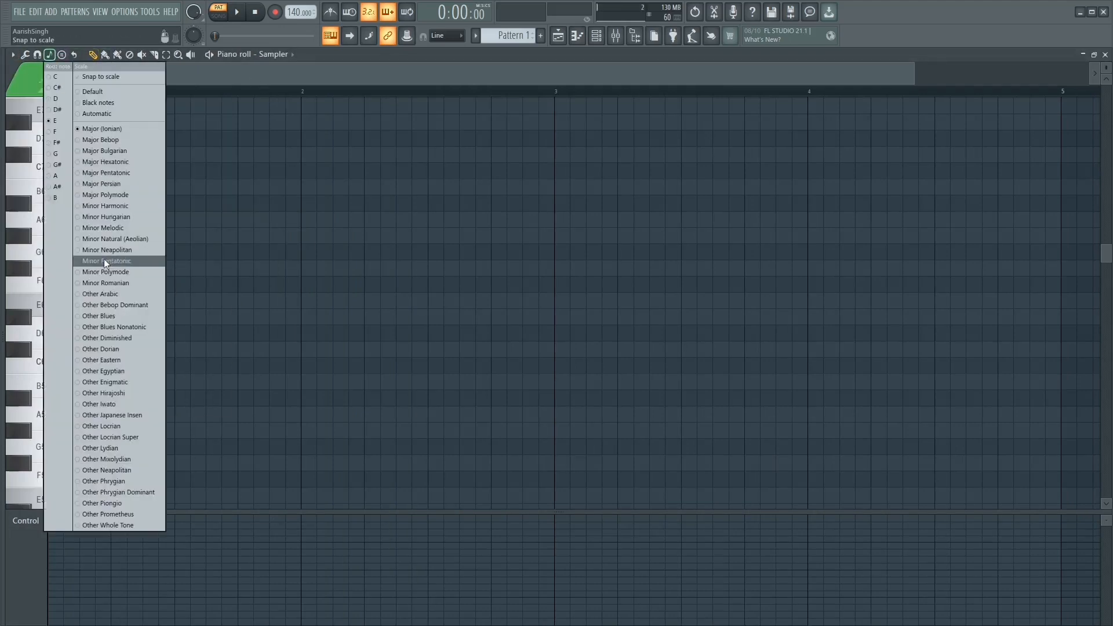
pyautogui.click(56, 142)
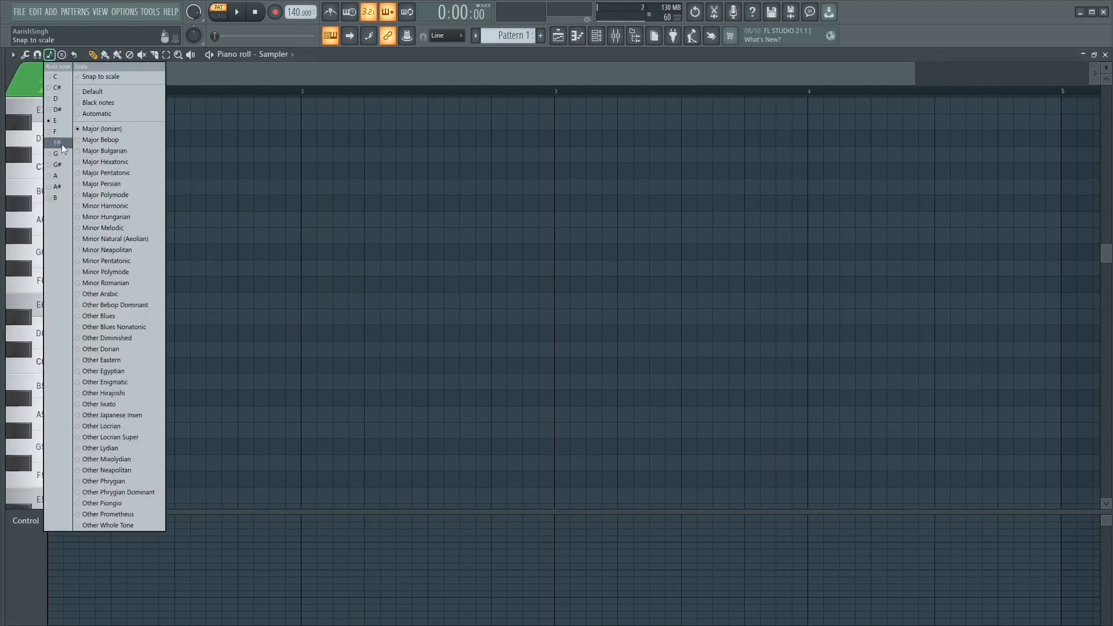
pyautogui.click(116, 151)
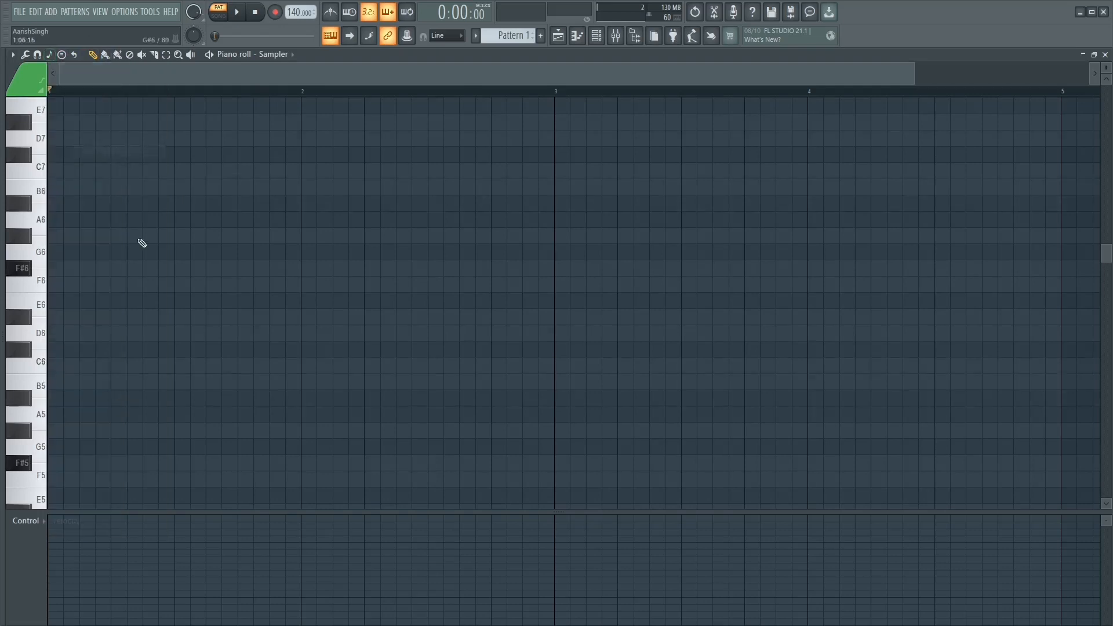
pyautogui.click(50, 55)
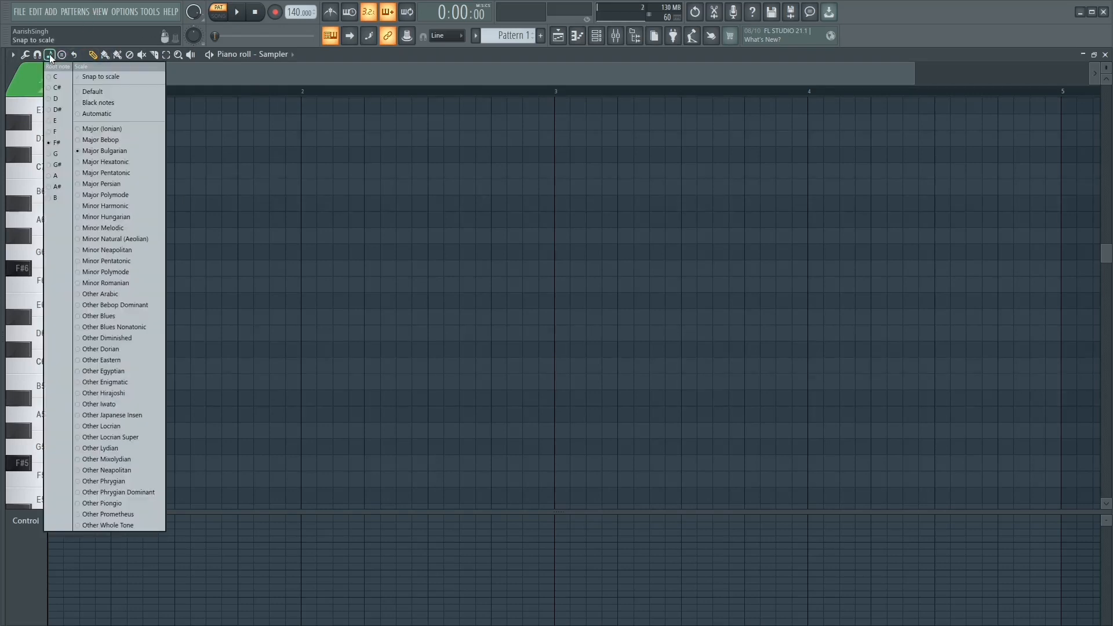
pyautogui.click(117, 77)
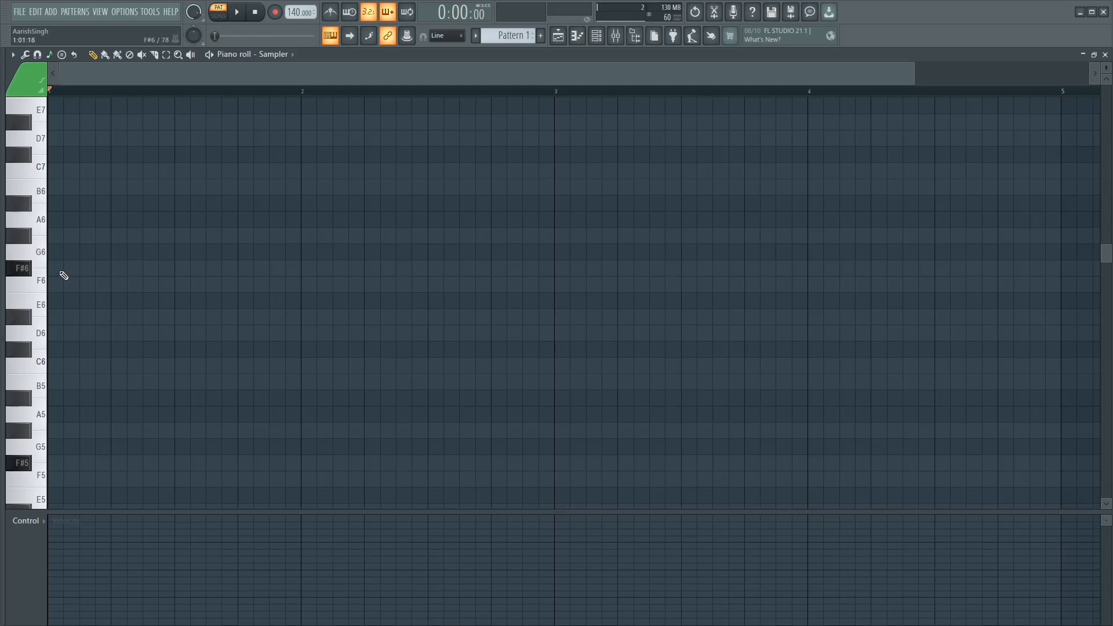
# Try an F#6 note at the start of the Sampler pattern and a G#6 note after it, then delete the G#6
pyautogui.click(57, 270)
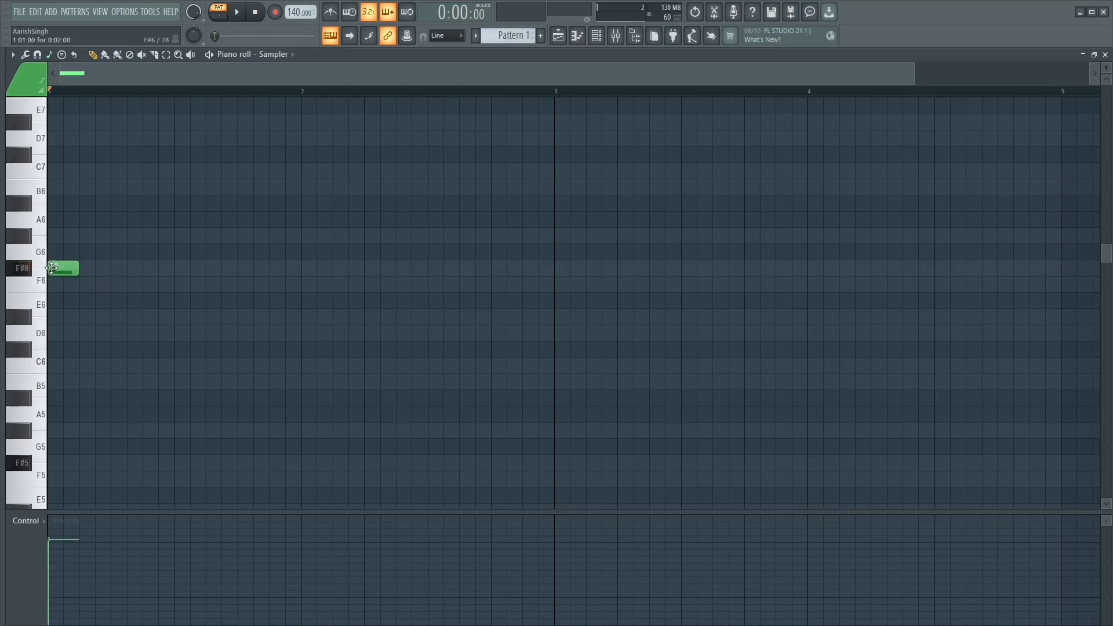
pyautogui.moveTo(82, 236); pyautogui.dragTo(148, 235)
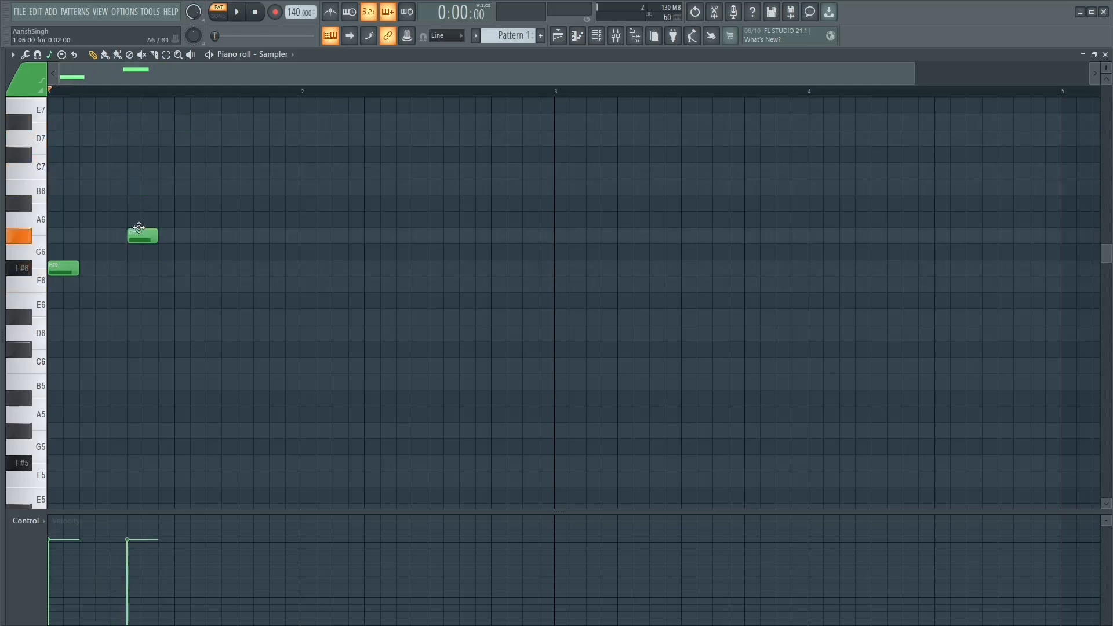
pyautogui.rightClick(134, 237)
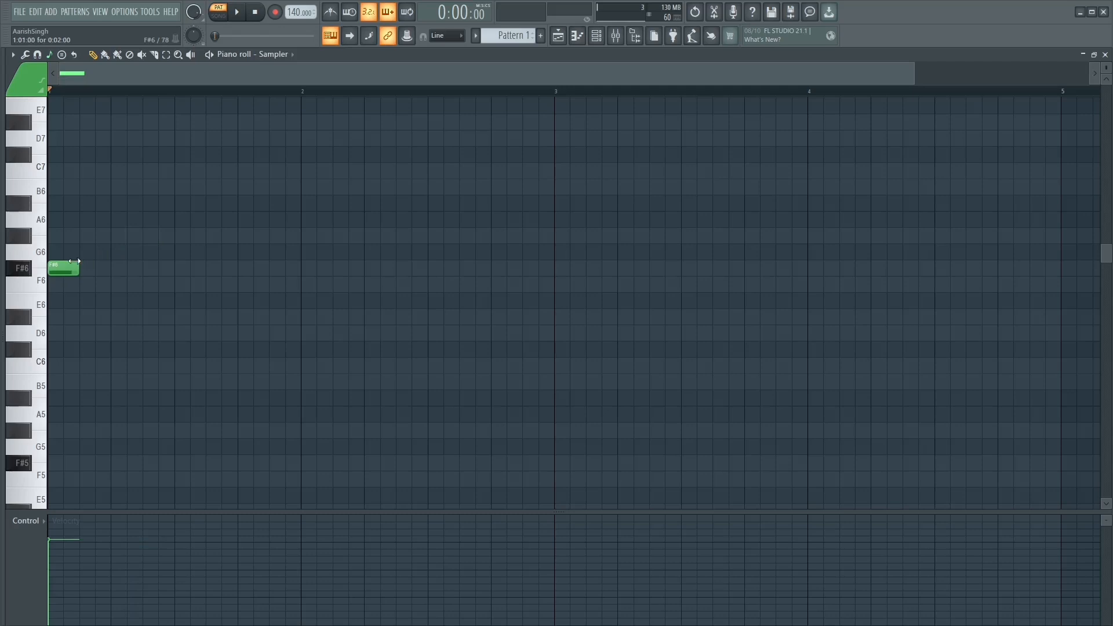
# Add an FL Keys channel to the channel rack and open its piano roll
pyautogui.click(596, 35)
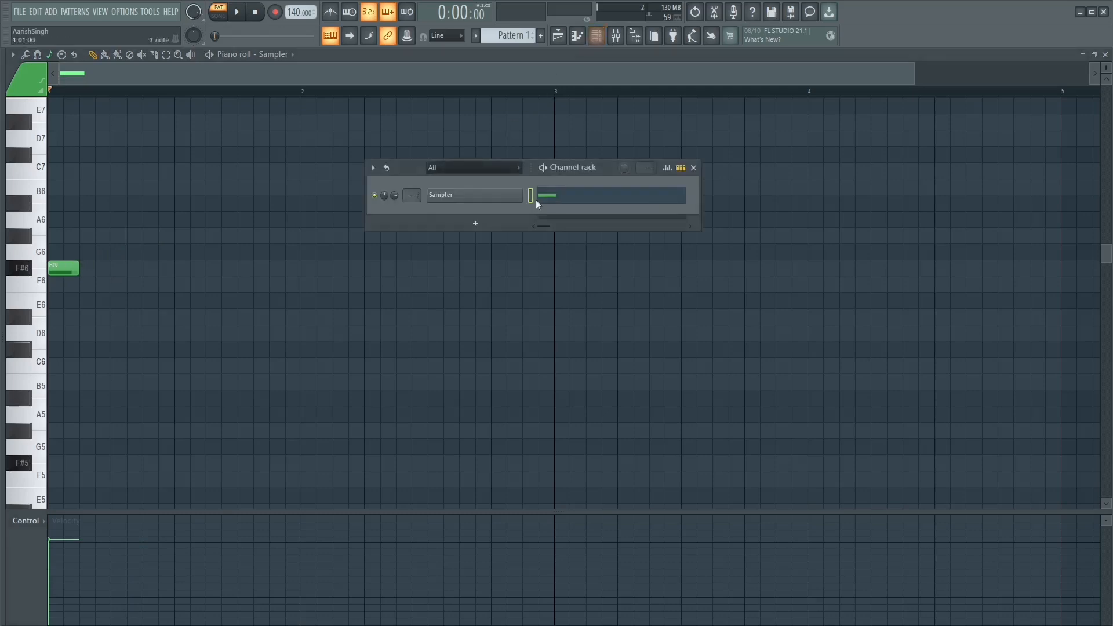
pyautogui.click(474, 226)
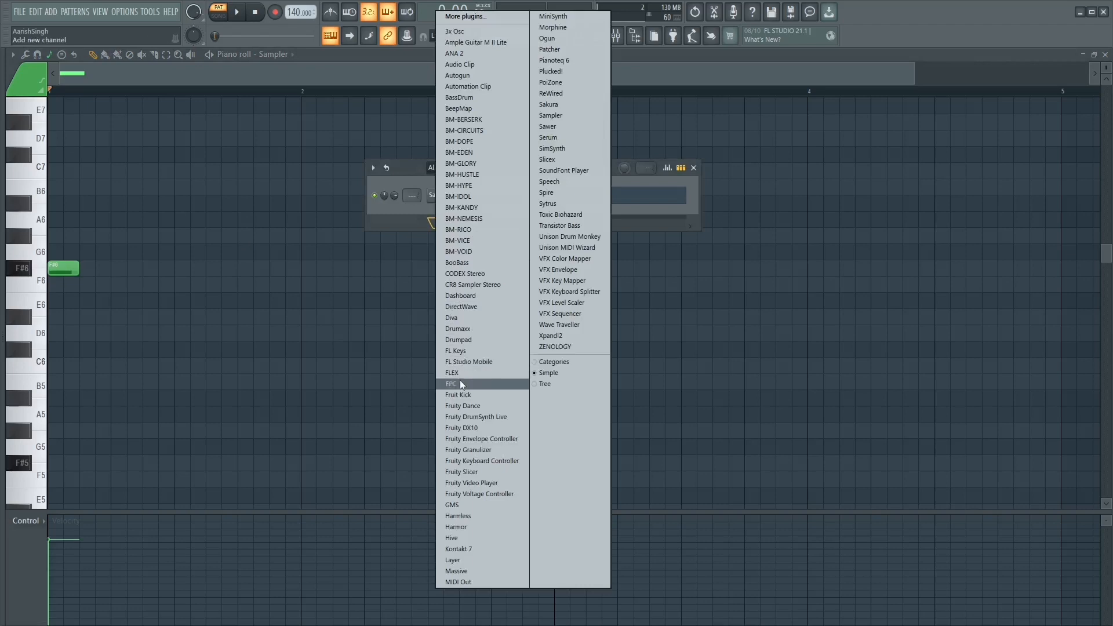
pyautogui.click(464, 354)
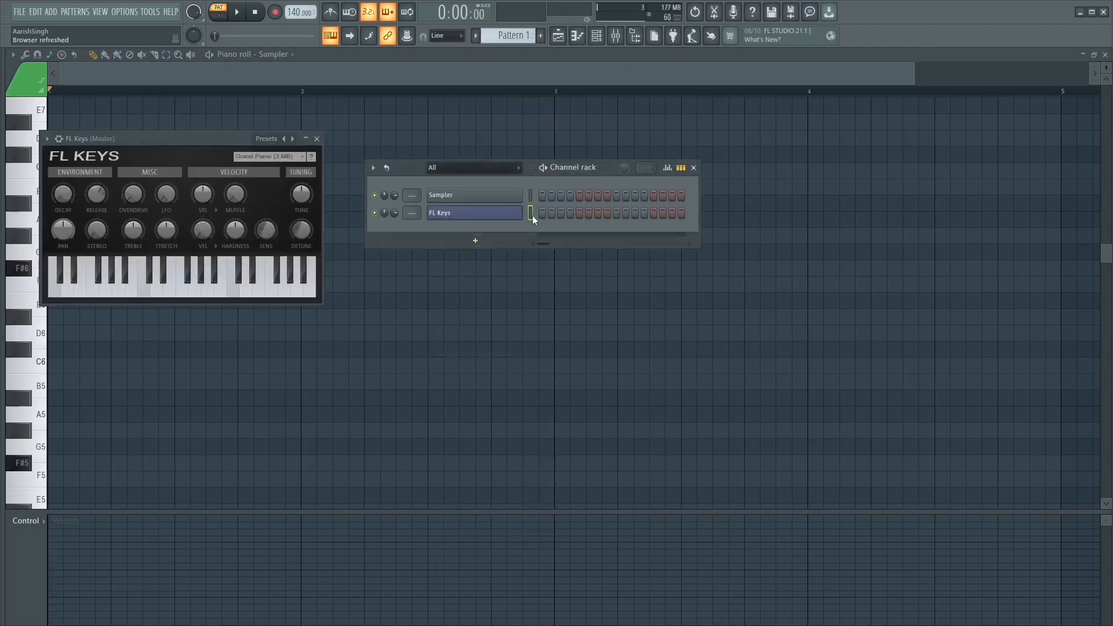
pyautogui.click(576, 36)
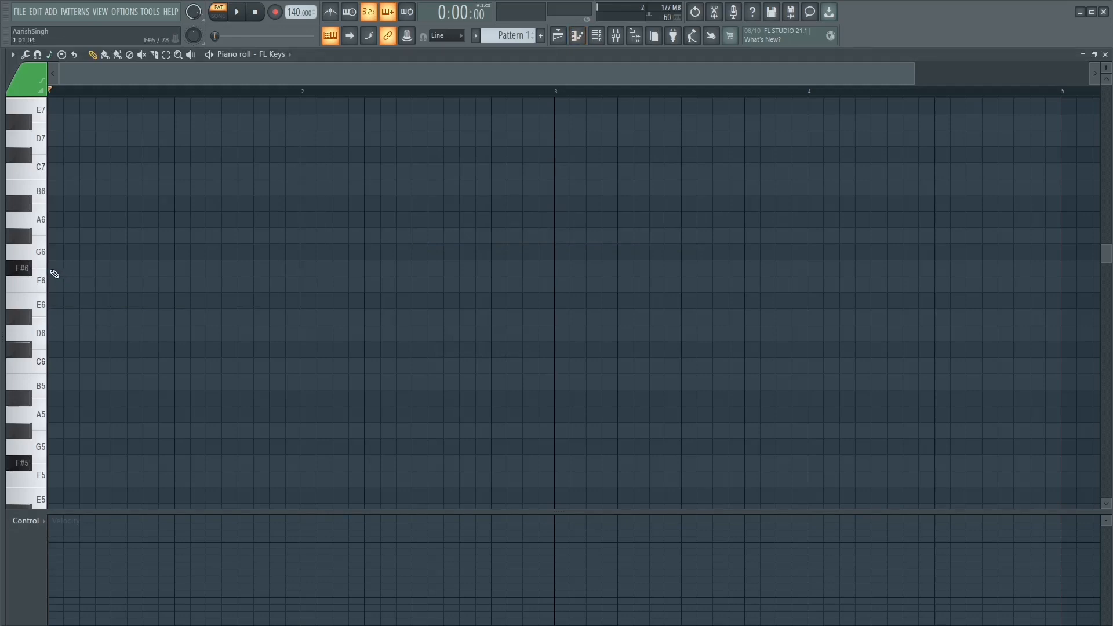
# Place an F#6 note at the start of bar 1, then try G#6 and B6 after it, deleting each
pyautogui.click(54, 271)
pyautogui.click(90, 237)
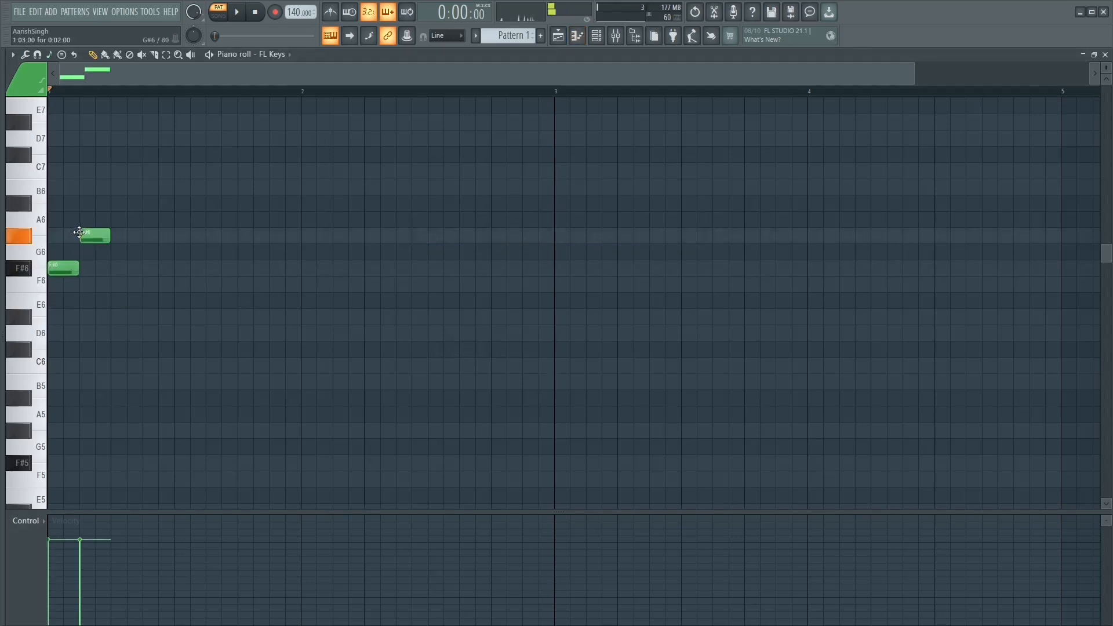
pyautogui.rightClick(93, 238)
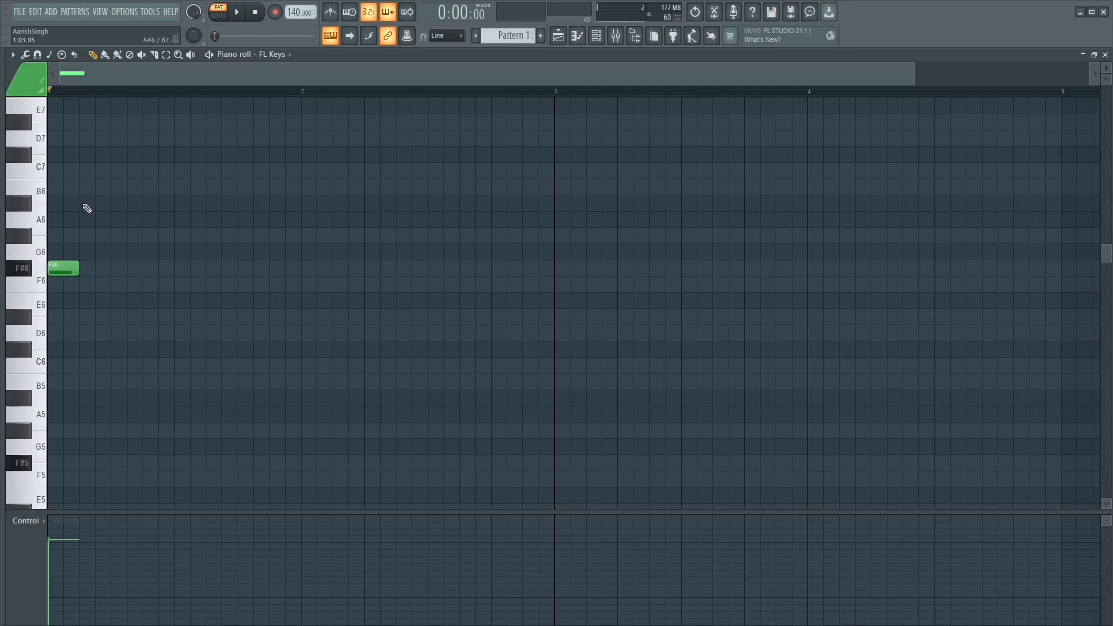
pyautogui.click(86, 187)
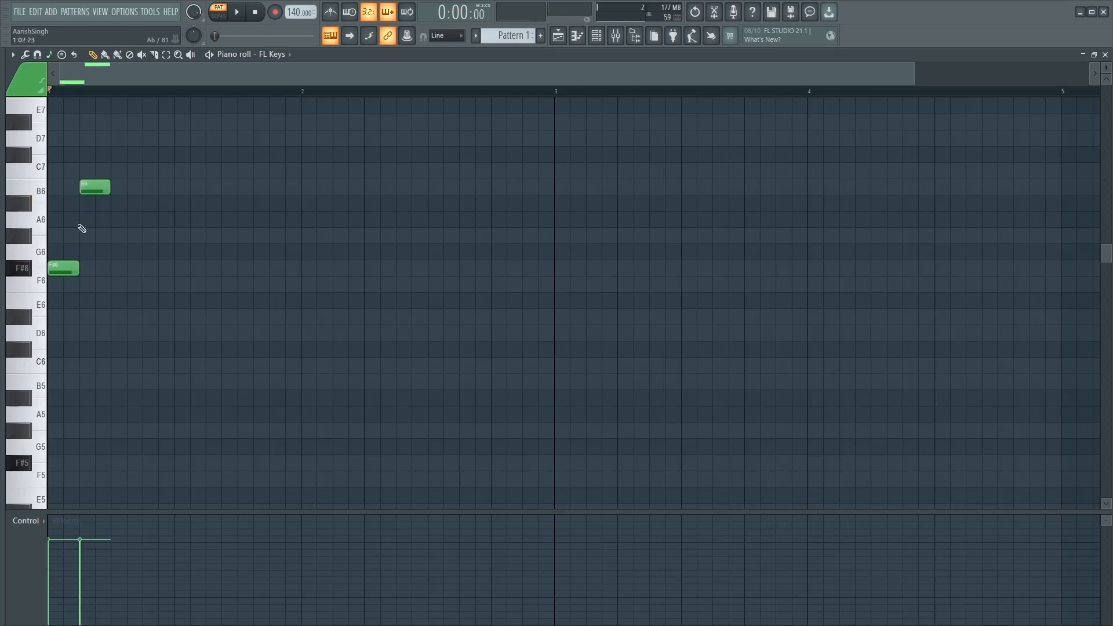
pyautogui.rightClick(88, 190)
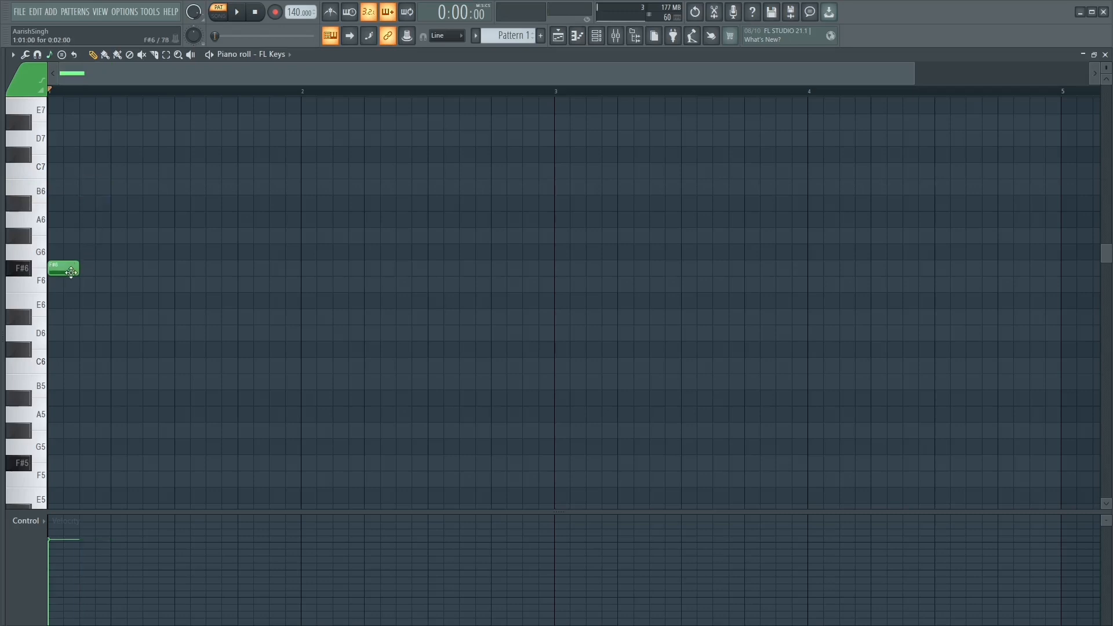
# Try G#6, B6 and C7 as rising notes after the F#6, then delete every note in the pattern
pyautogui.click(100, 236)
pyautogui.click(116, 187)
pyautogui.click(148, 171)
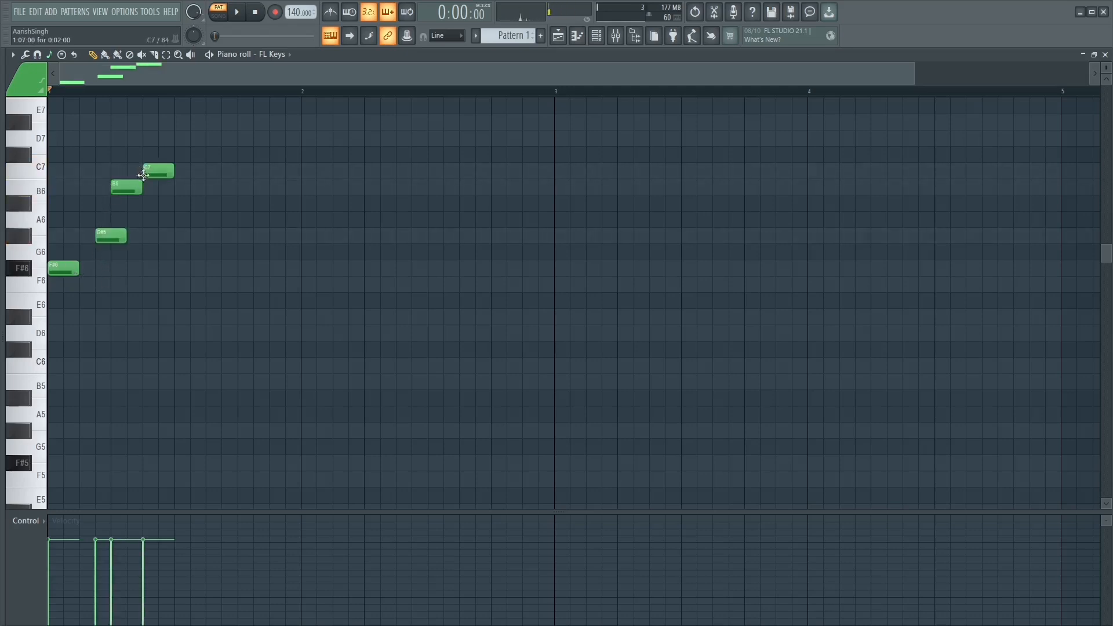
pyautogui.rightClick(154, 171)
pyautogui.rightClick(124, 187)
pyautogui.rightClick(122, 233)
pyautogui.rightClick(77, 268)
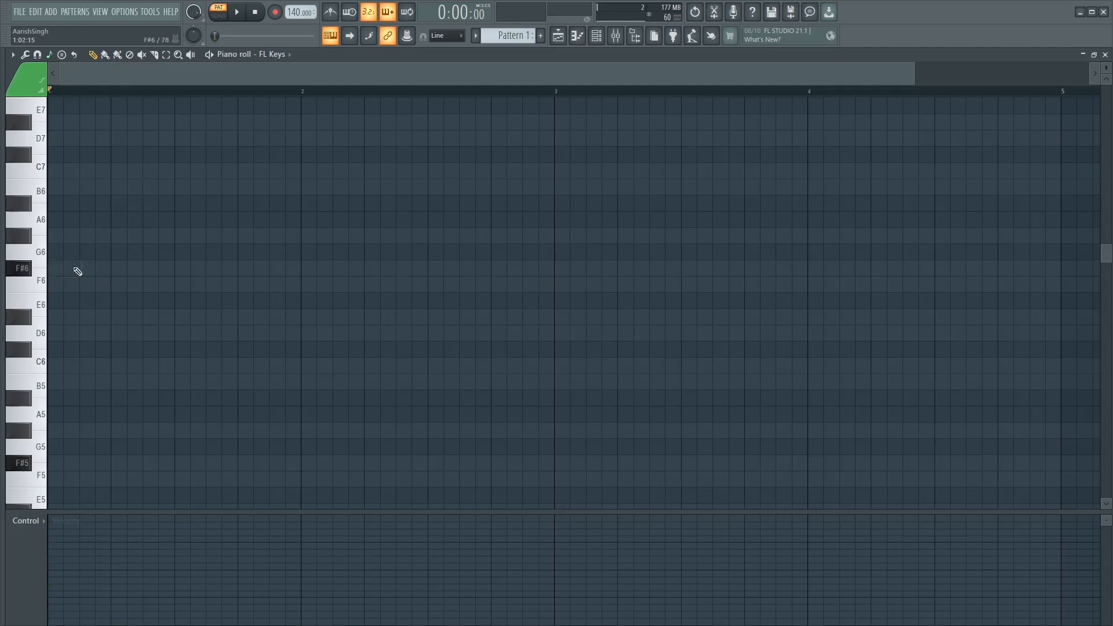
# Draw a one-bar chord of F#6, B6 and D7 in bar 1
pyautogui.click(54, 270)
pyautogui.moveTo(78, 270); pyautogui.dragTo(300, 270)
pyautogui.click(54, 186)
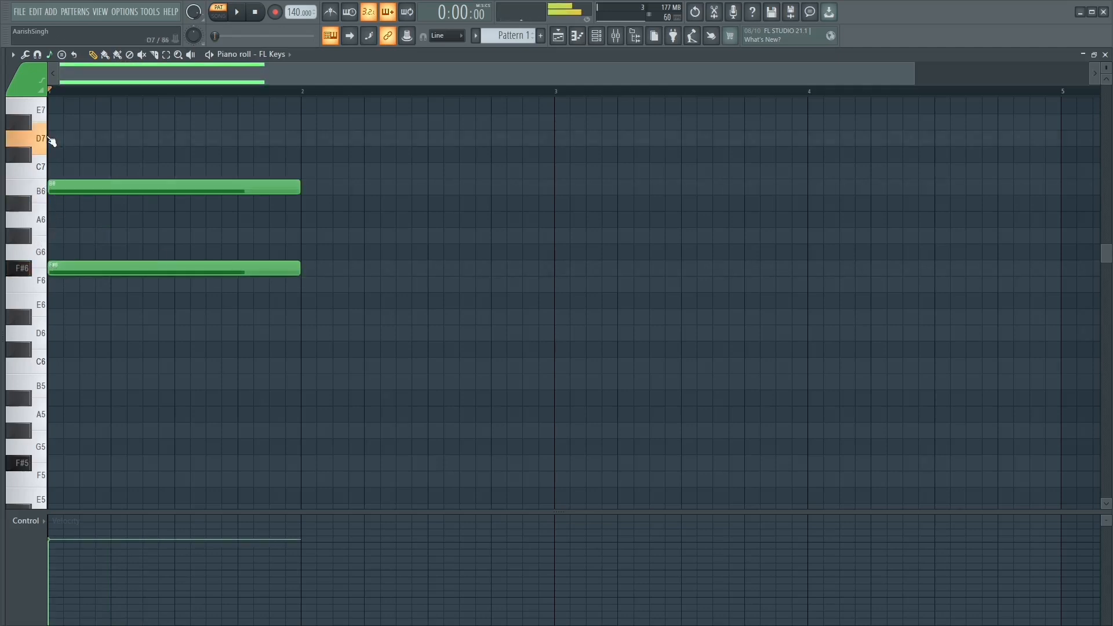
pyautogui.click(69, 141)
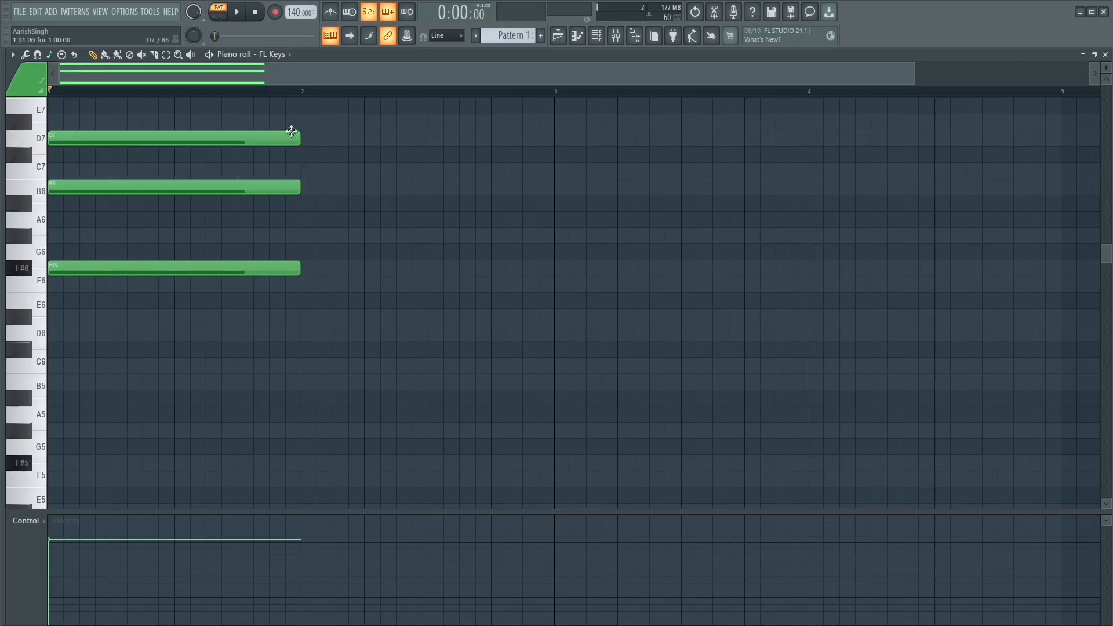
# Lower the bar 1 chord by one octave and play it back
pyautogui.hotkey('ctrl', 'Down')
pyautogui.press('space')
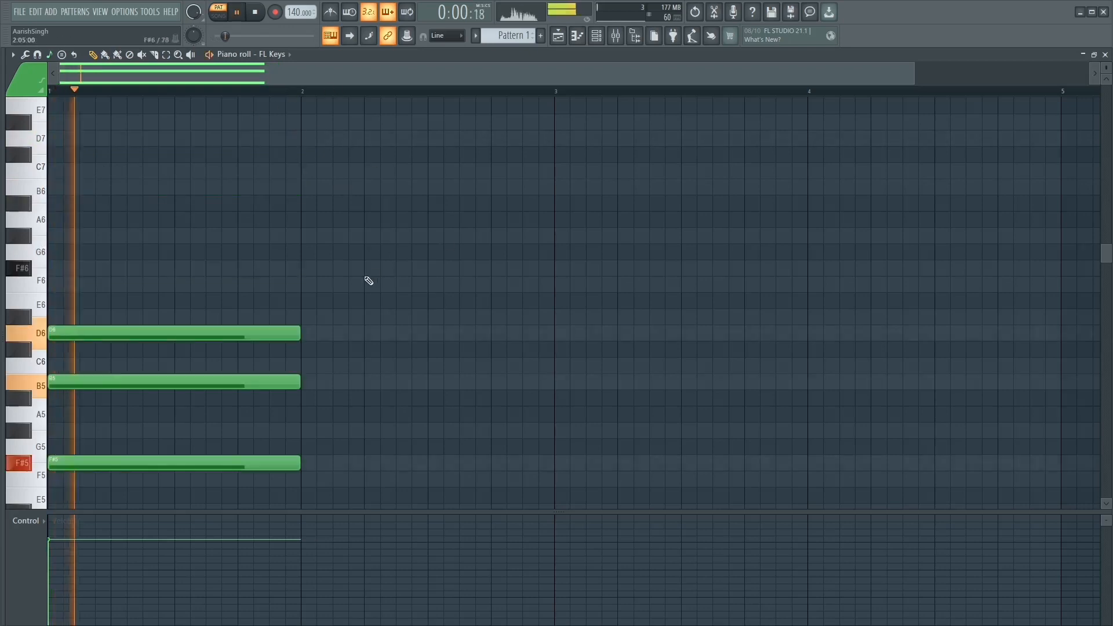
pyautogui.press('space')
# Duplicate the whole bar 1 chord into bar 2
pyautogui.moveTo(315, 311); pyautogui.dragTo(166, 464)
pyautogui.hotkey('ctrl', 'b')
pyautogui.moveTo(308, 379); pyautogui.dragTo(339, 379)
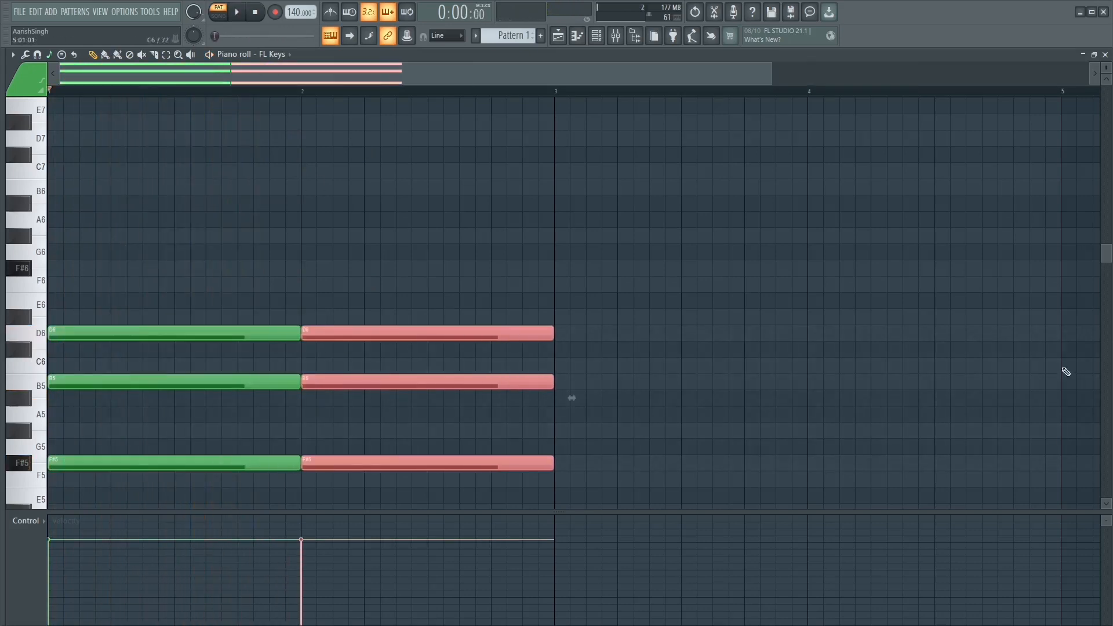
# Turn off snap to scale and lower the copied chord in bar 2 by one semitone
pyautogui.scroll(-3, 937, 253)
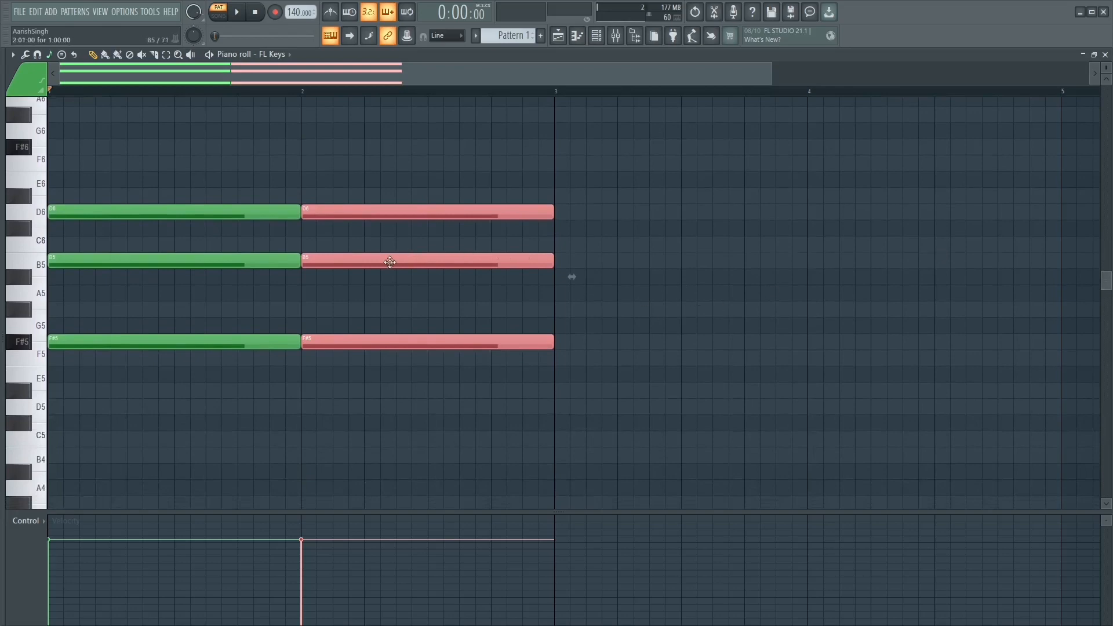
pyautogui.click(49, 53)
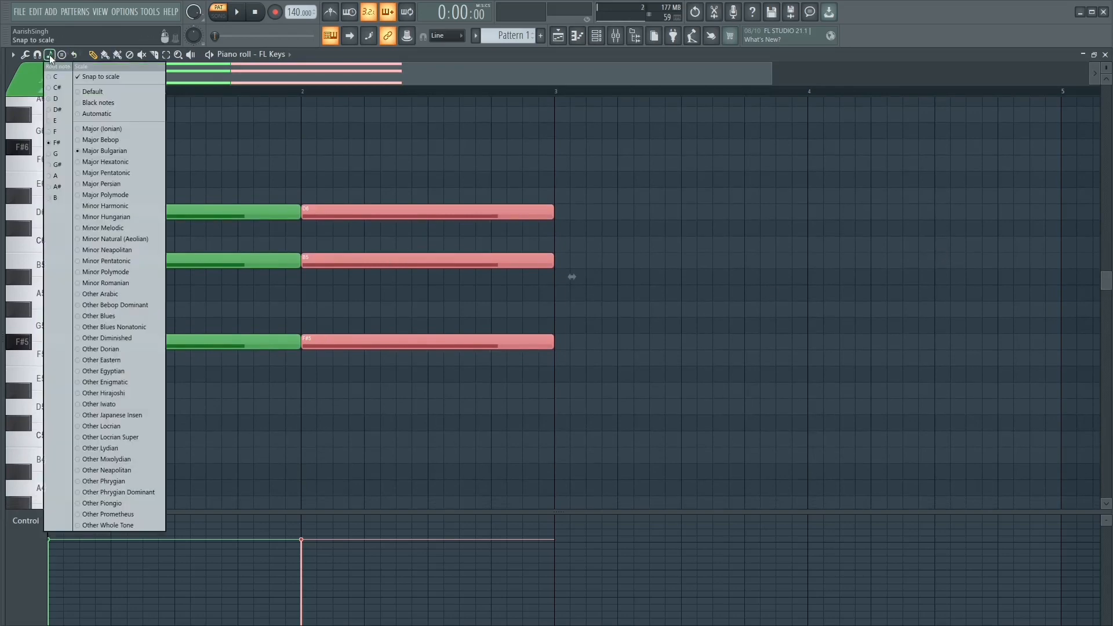
pyautogui.click(88, 78)
pyautogui.moveTo(377, 261); pyautogui.dragTo(378, 294)
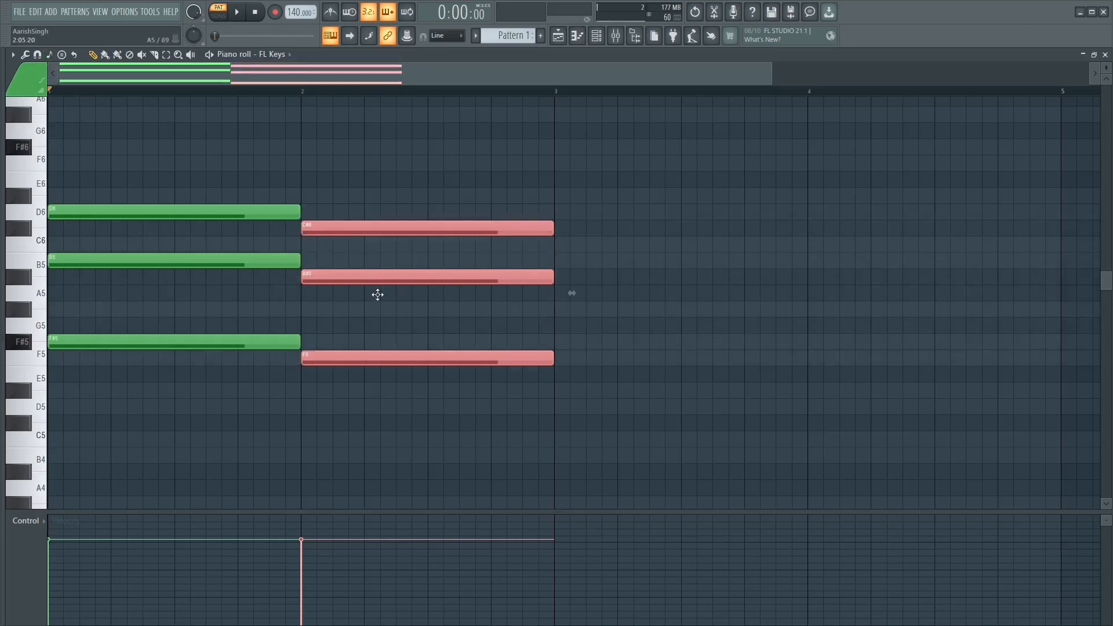
# Play back both chords, then raise the bar 2 chord by one semitone to match the first
pyautogui.click(162, 90)
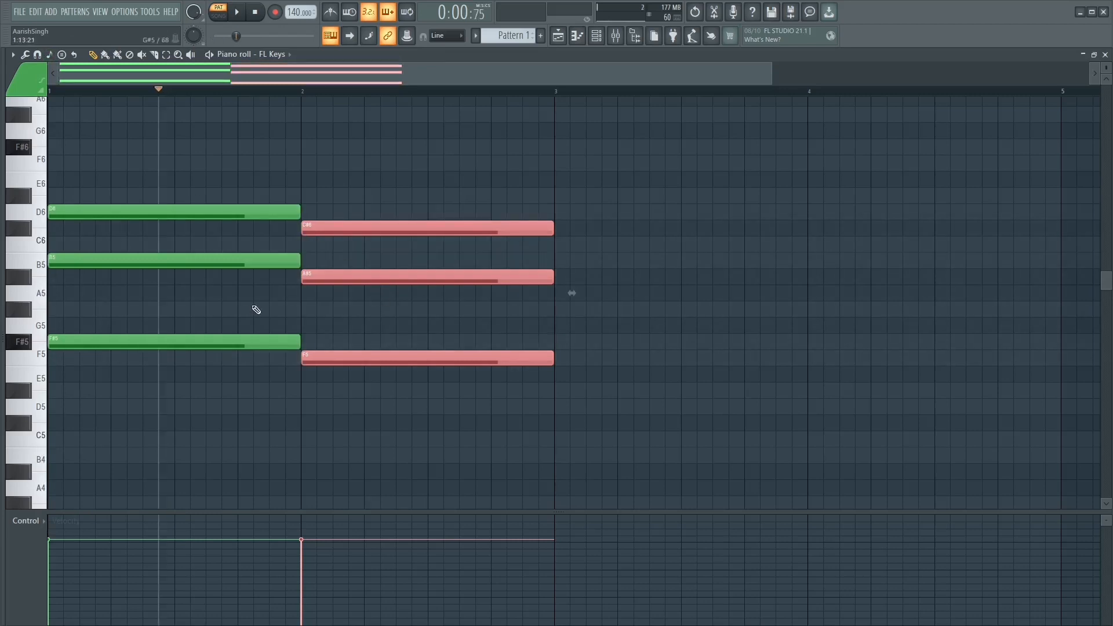
pyautogui.press('space')
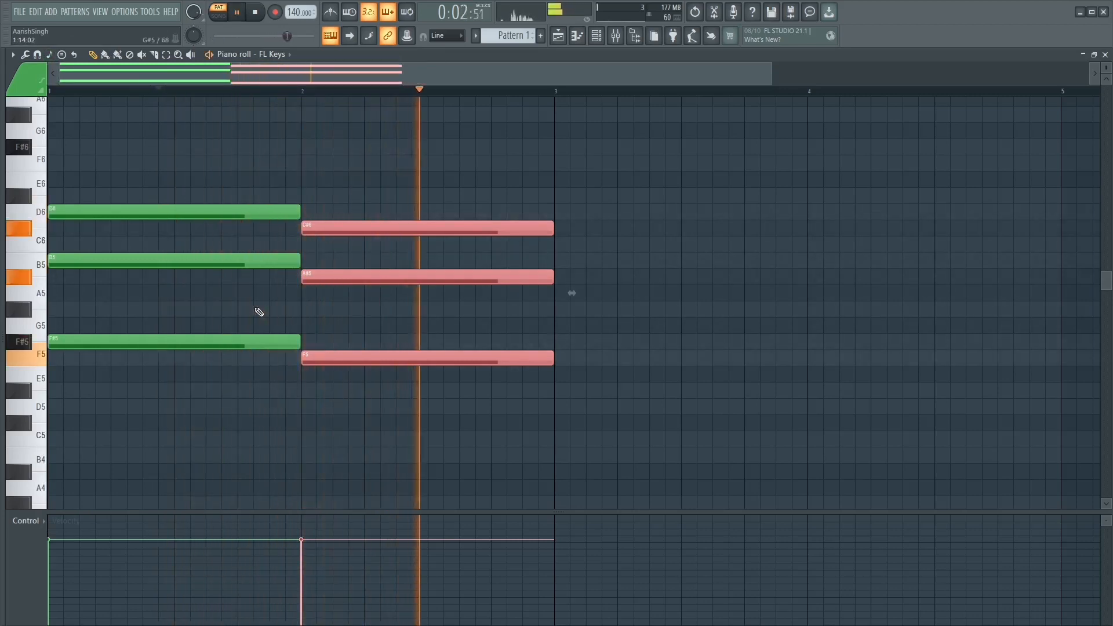
pyautogui.press('space')
pyautogui.moveTo(379, 230); pyautogui.dragTo(378, 214)
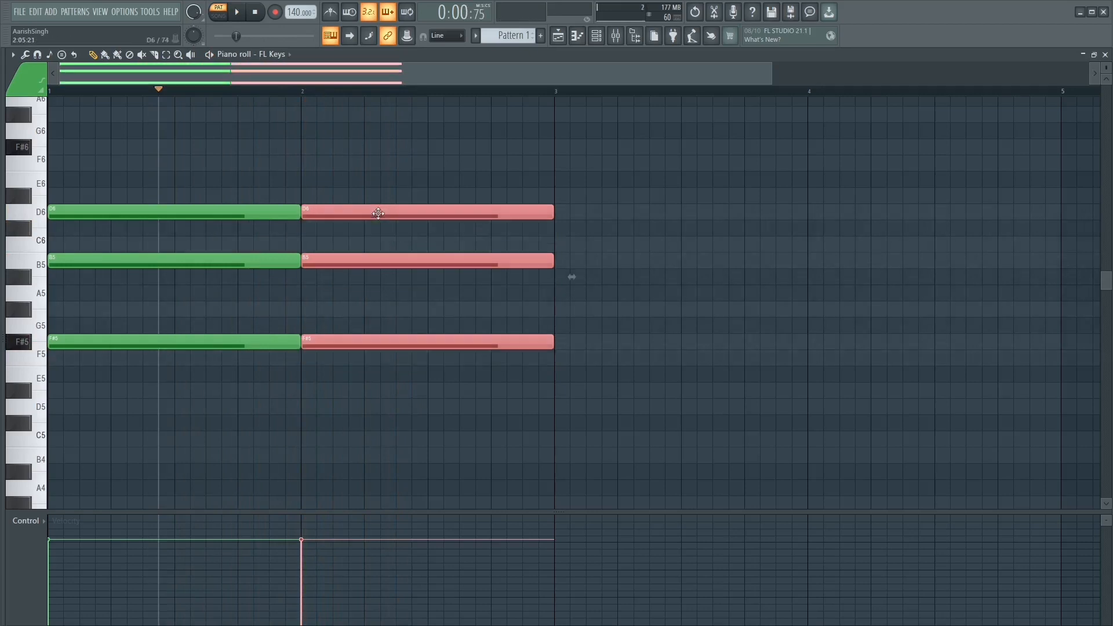
# Turn snap to scale back on and move the bar 2 chord down to F5, G#5 and C6
pyautogui.click(50, 55)
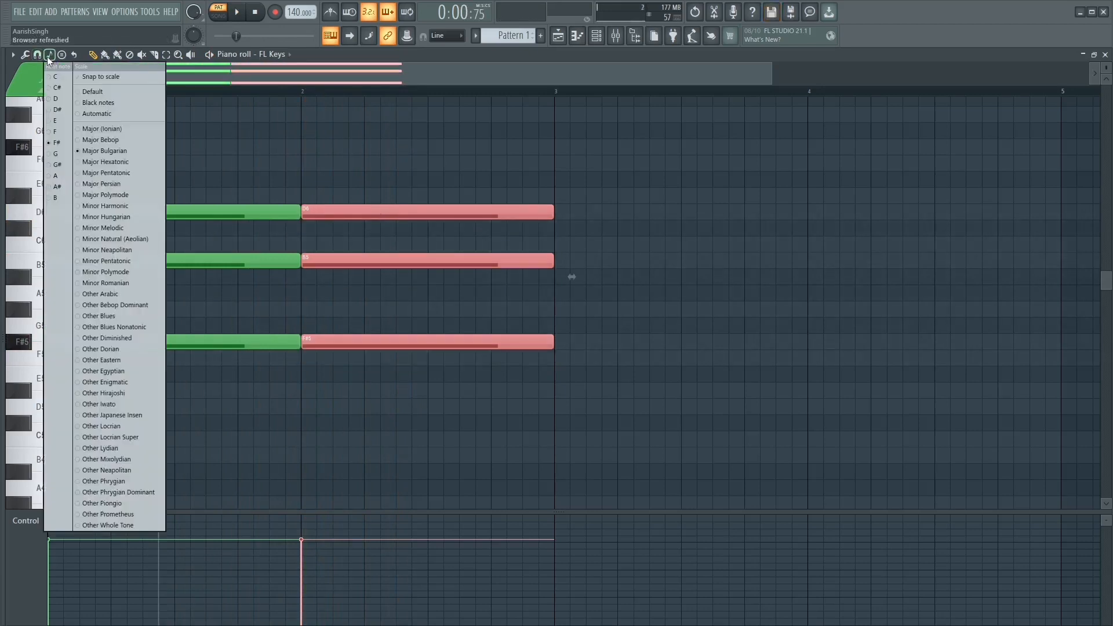
pyautogui.click(100, 80)
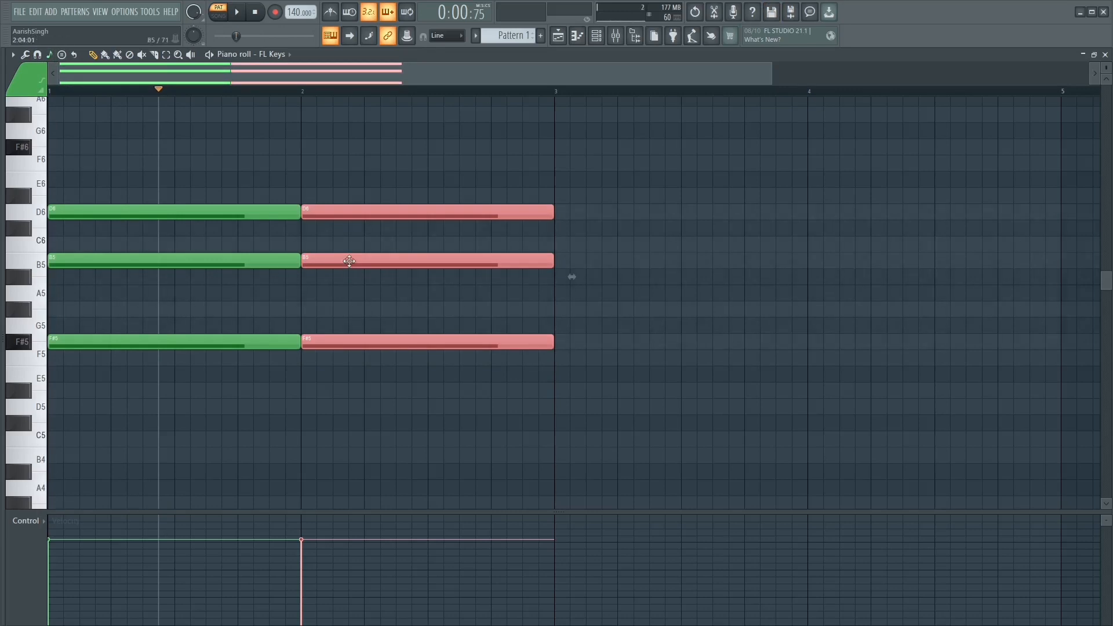
pyautogui.moveTo(349, 259); pyautogui.dragTo(352, 317)
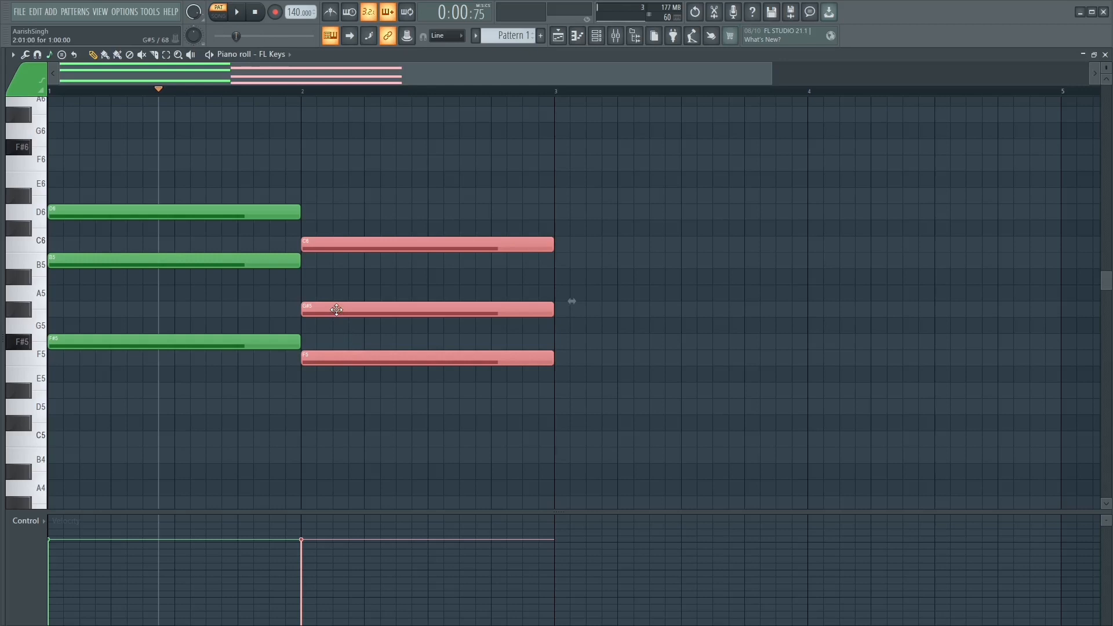
# Play back the chords, lower the bar 2 chord to D#5, F#5 and B5, and listen to the pair again
pyautogui.press('space')
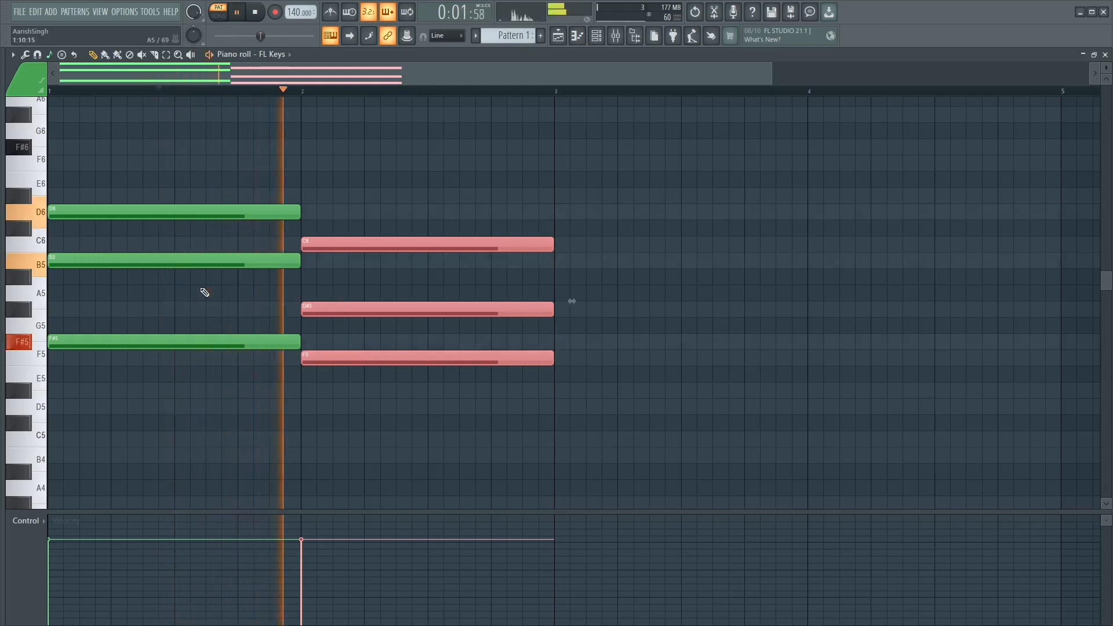
pyautogui.press('space')
pyautogui.moveTo(326, 312); pyautogui.dragTo(326, 358)
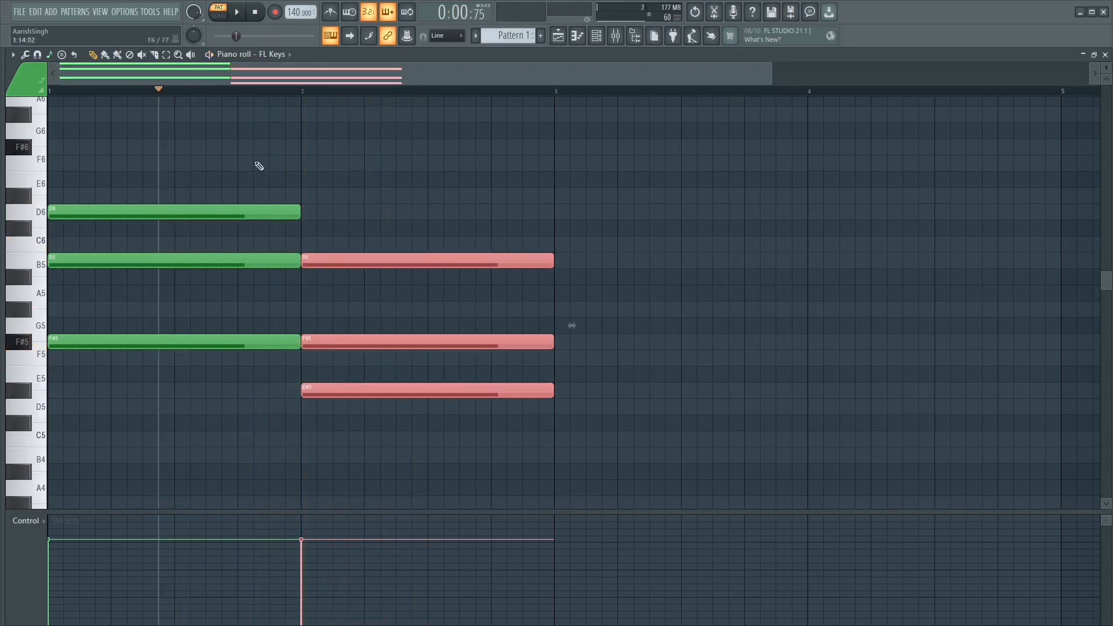
pyautogui.press('space')
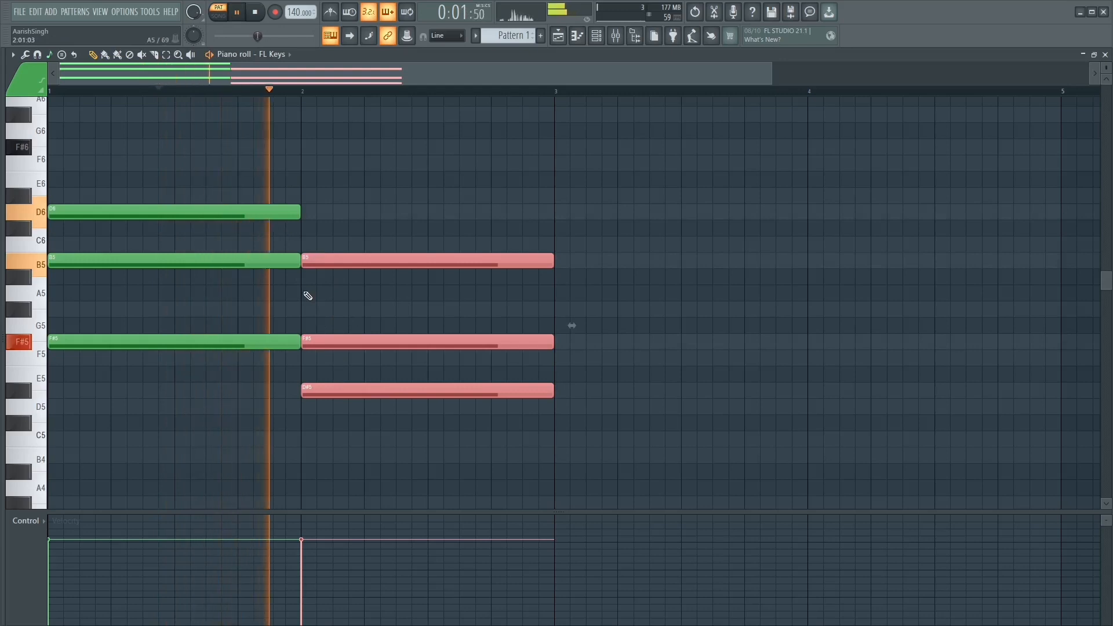
pyautogui.press('space')
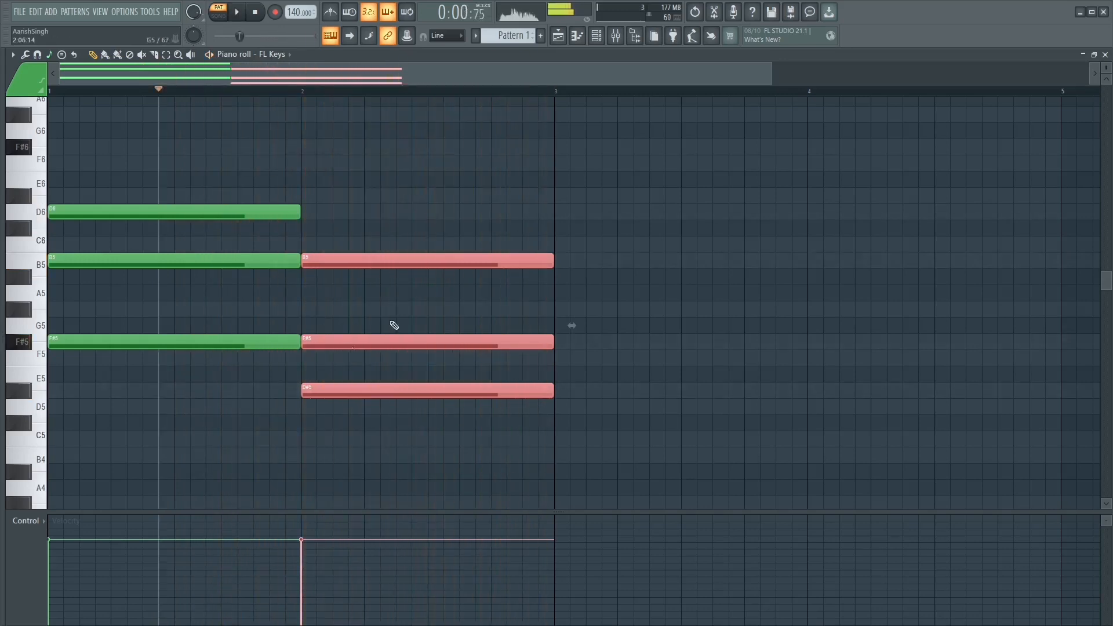
# Duplicate the bar 2 chord into bar 3 and move the copy down to C5, D#5 and F#5
pyautogui.moveTo(485, 238); pyautogui.dragTo(408, 410)
pyautogui.hotkey('ctrl', 'b')
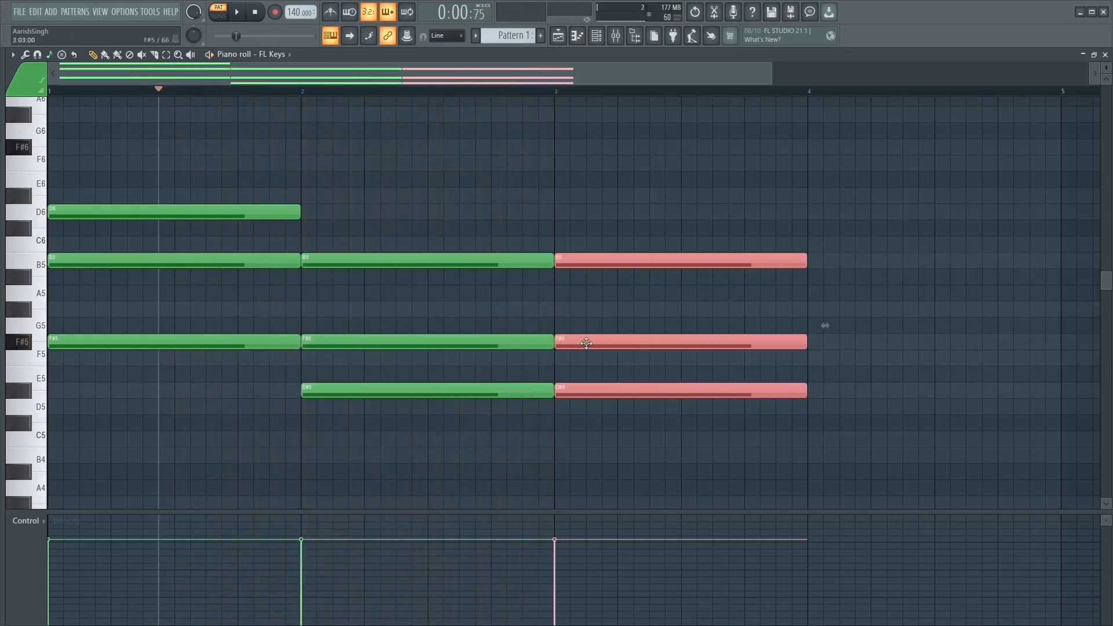
pyautogui.click(673, 70)
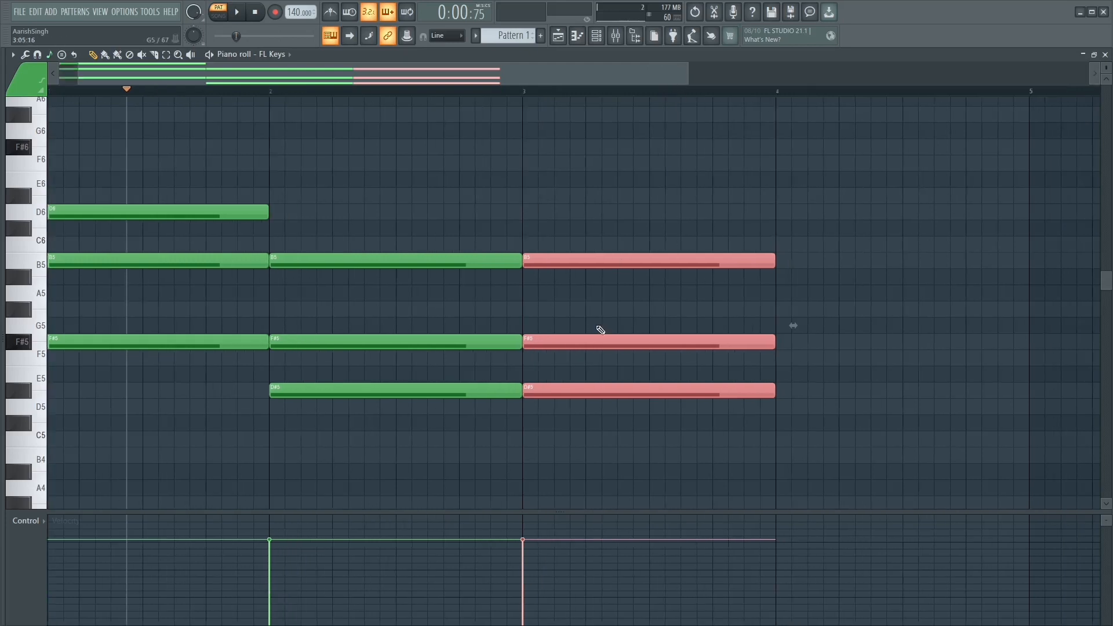
pyautogui.moveTo(562, 342); pyautogui.dragTo(562, 370)
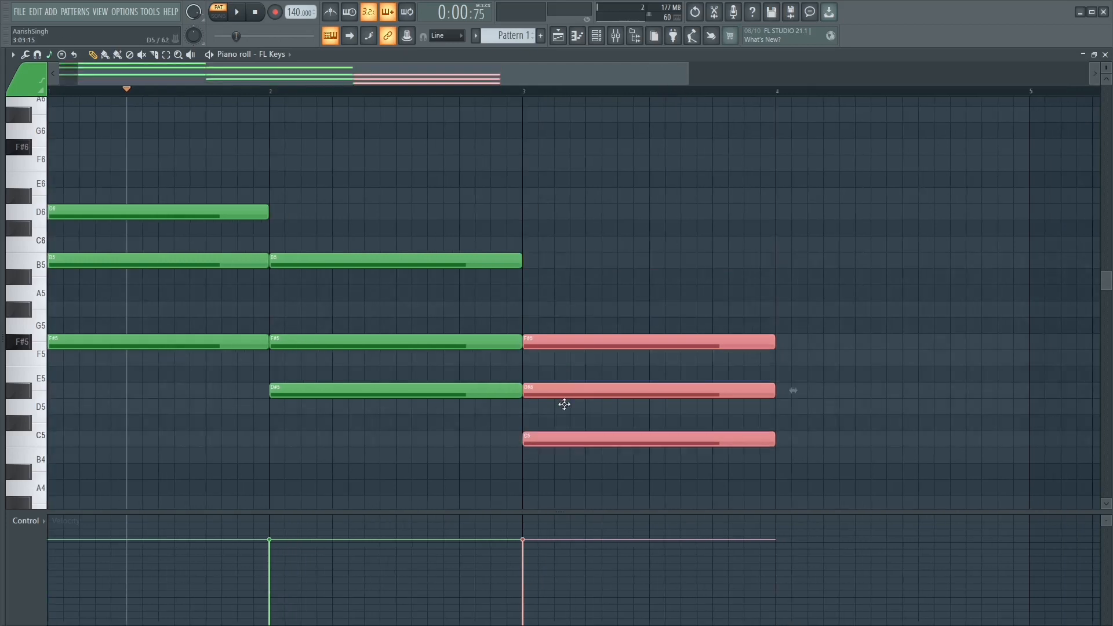
# Play back from the middle of bar 2, lower the bar 3 chord to B4, D5 and F5, and listen again
pyautogui.click(412, 91)
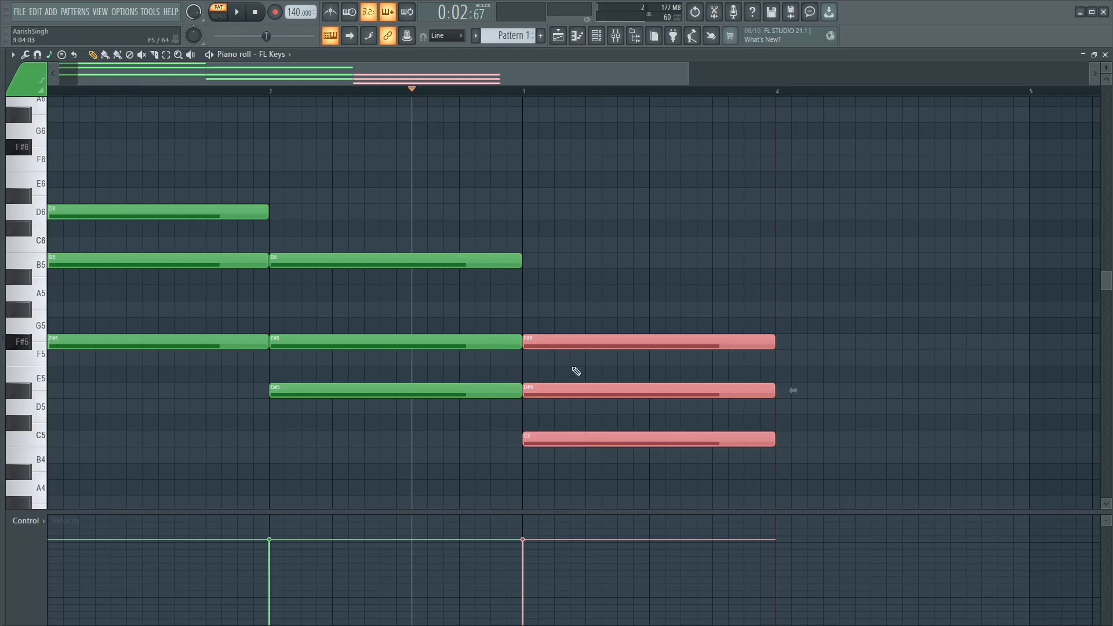
pyautogui.press('space')
pyautogui.press('space')
pyautogui.moveTo(560, 390); pyautogui.dragTo(562, 410)
pyautogui.press('space')
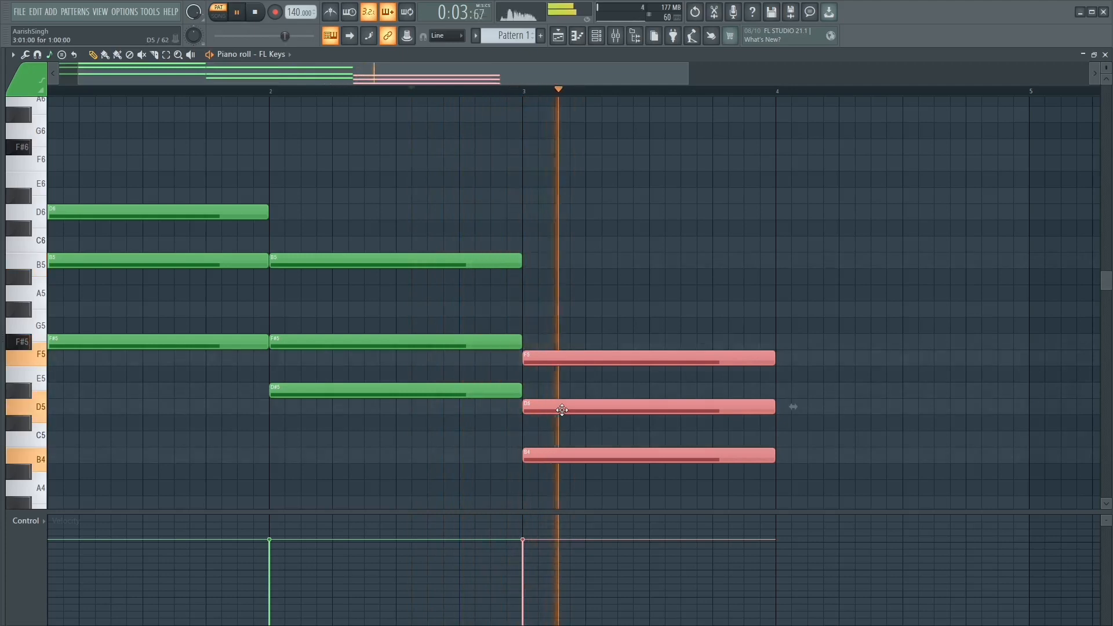
pyautogui.press('space')
# Delete all chord notes from bars 1 to 3 and return the playhead to the start of the pattern
pyautogui.rightClick(563, 354)
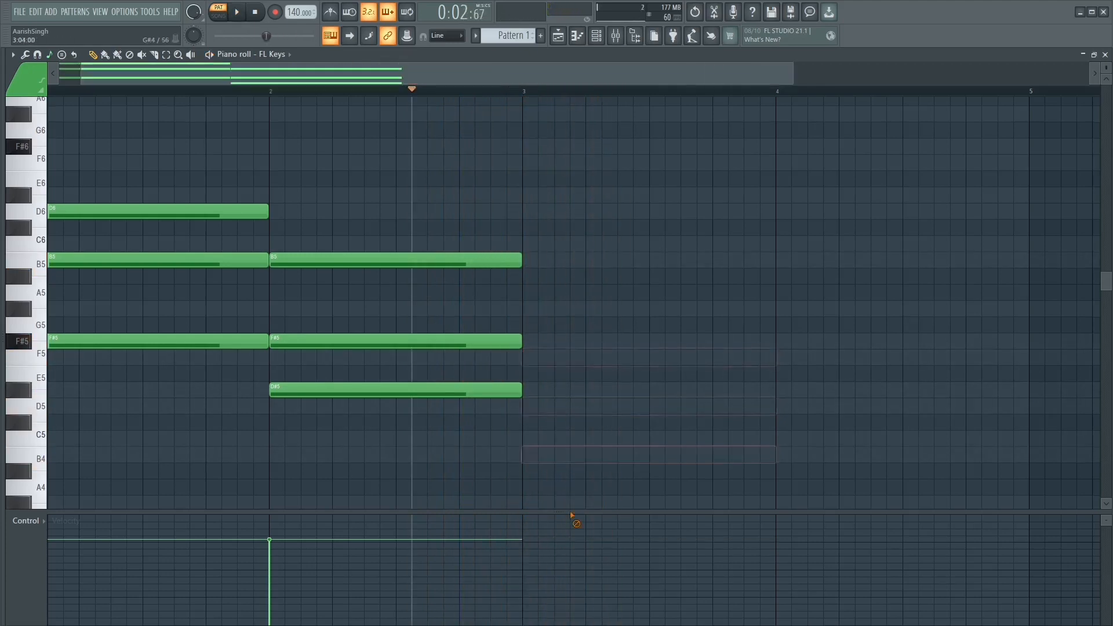
pyautogui.rightClick(392, 256)
pyautogui.rightClick(205, 200)
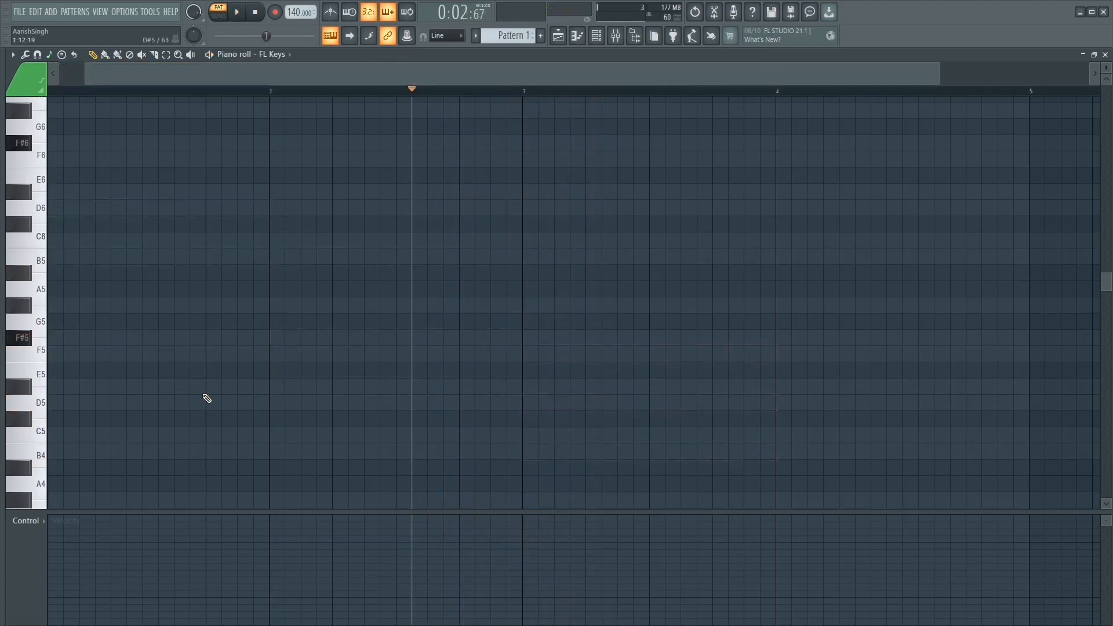
pyautogui.moveTo(318, 72); pyautogui.dragTo(240, 80)
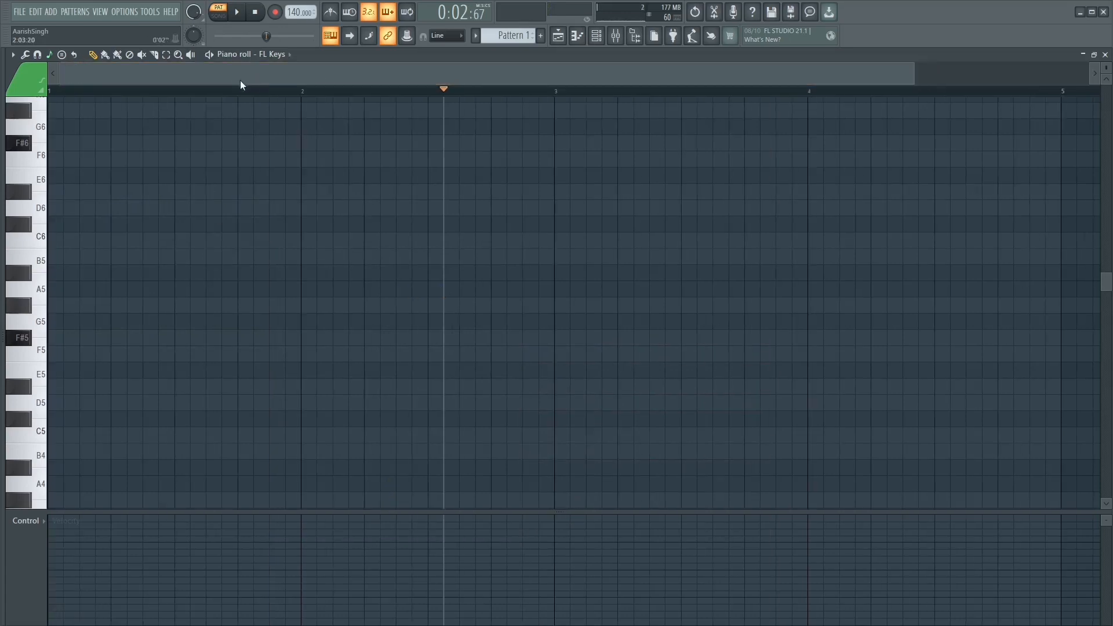
pyautogui.click(45, 92)
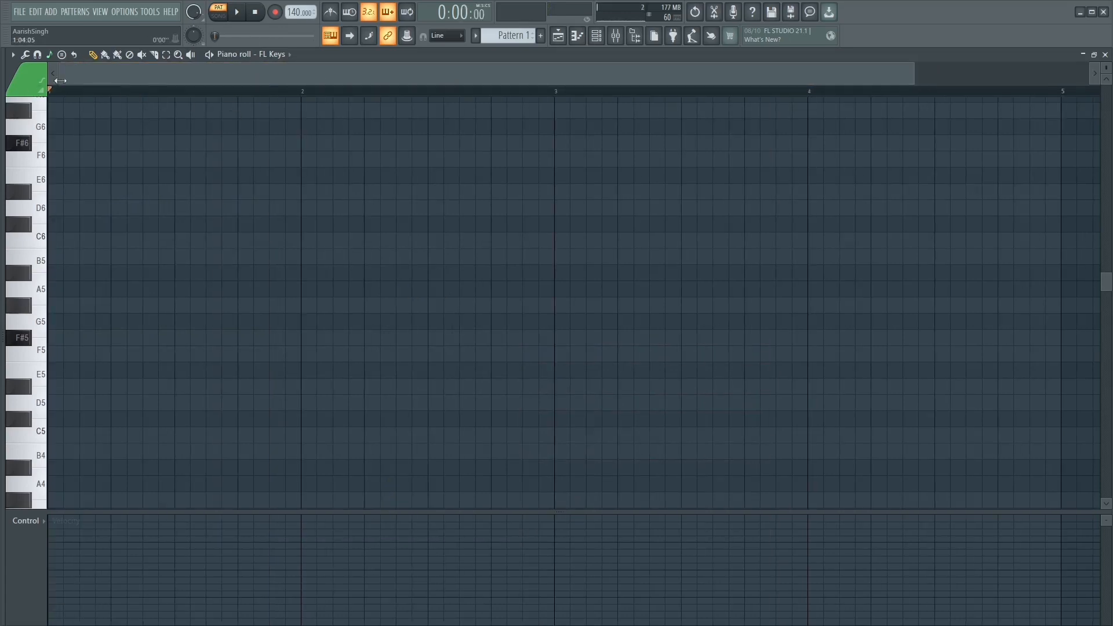
# Draw a one-bar chord with the notes F#5, B5 and D6 at the start of bar 1
pyautogui.click(25, 56)
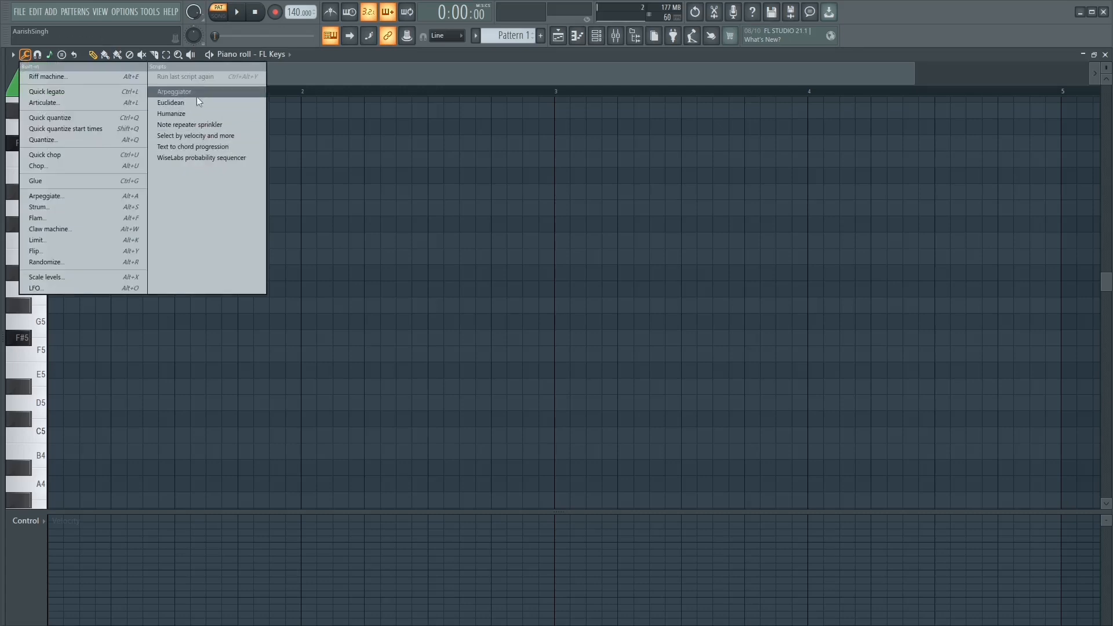
pyautogui.click(298, 75)
pyautogui.click(53, 338)
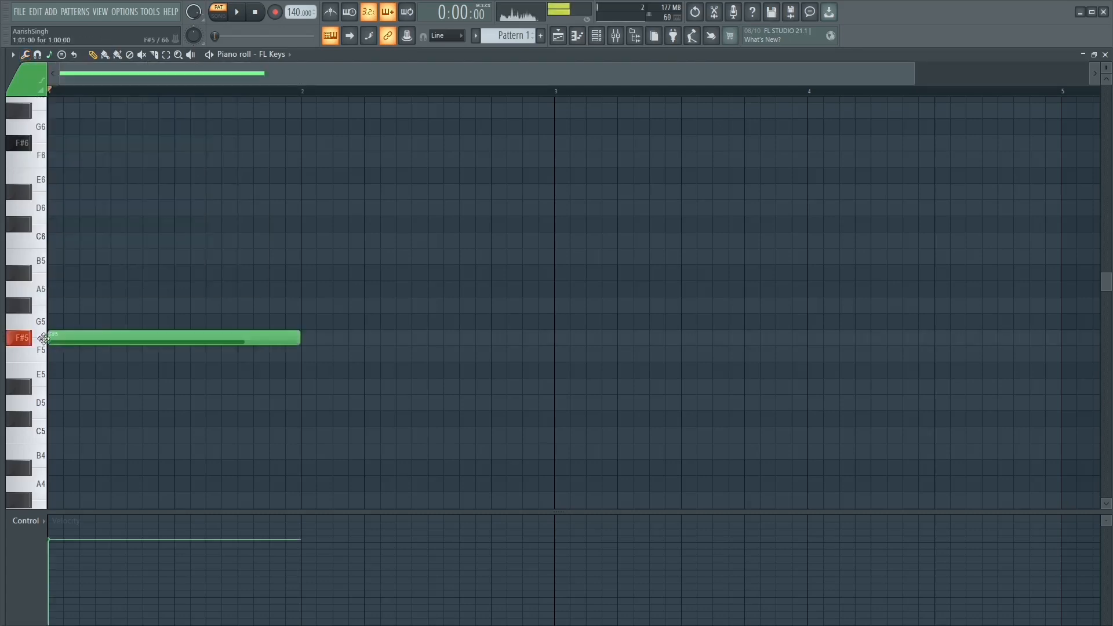
pyautogui.click(53, 256)
pyautogui.click(53, 207)
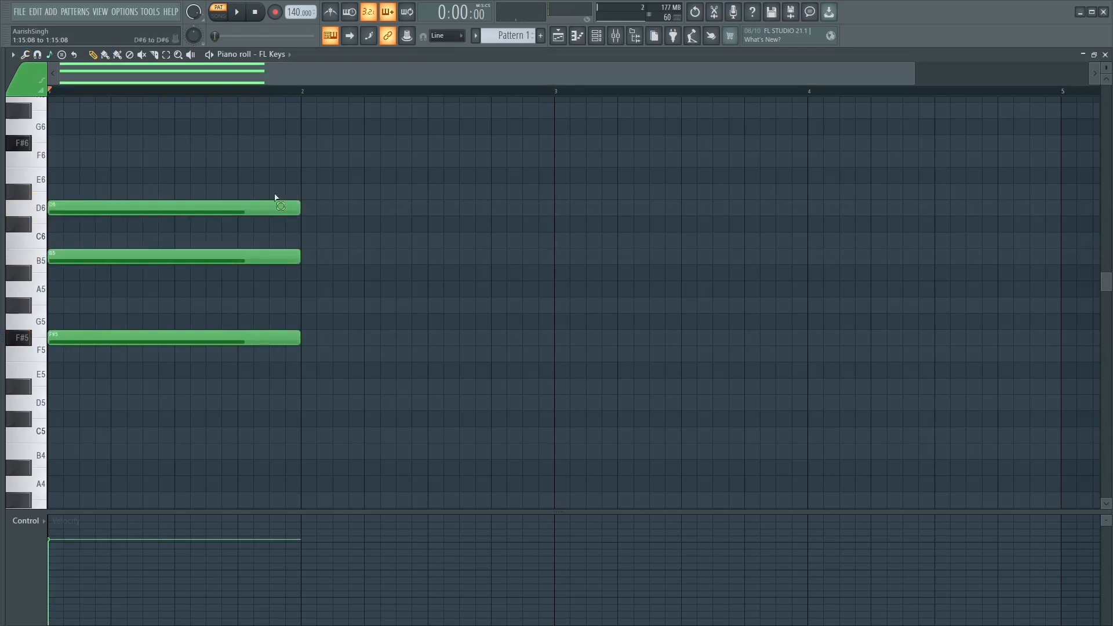
# Duplicate the bar 1 chord into bar 2, and copy both chords into bars 3 and 4
pyautogui.hotkey('ctrl', 'a')
pyautogui.hotkey('ctrl', 'b')
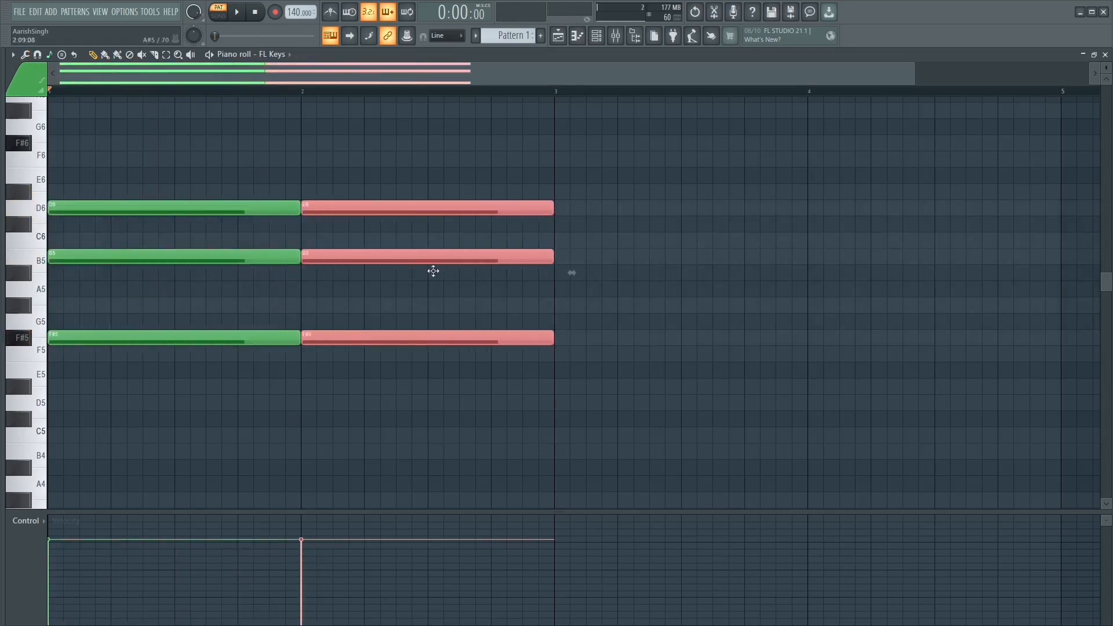
pyautogui.moveTo(529, 168); pyautogui.dragTo(621, 341)
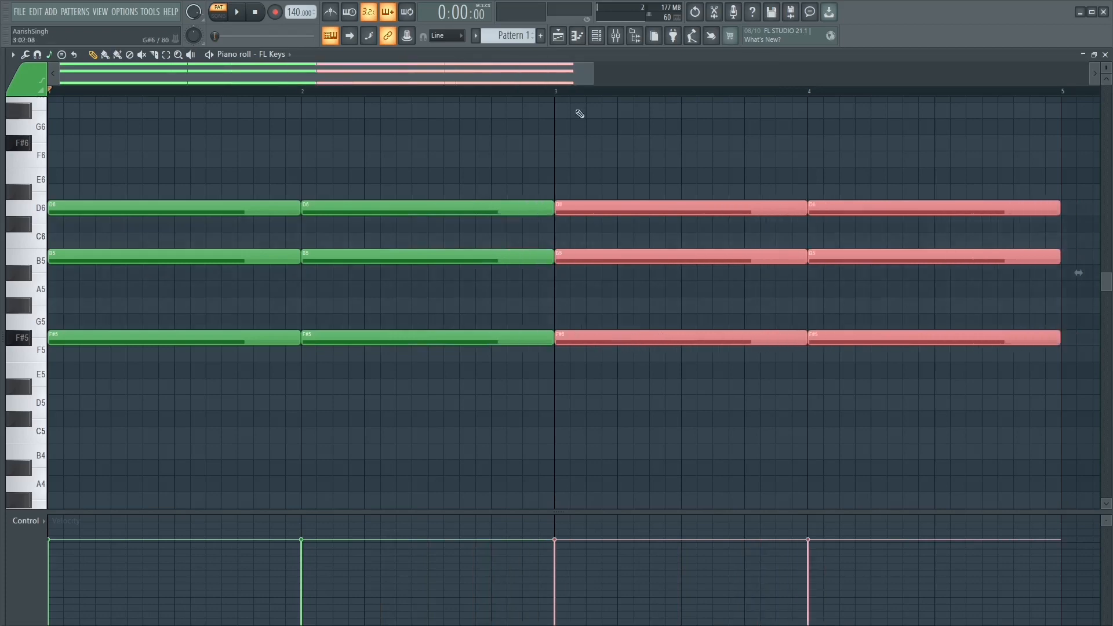
pyautogui.moveTo(593, 76); pyautogui.dragTo(610, 76)
pyautogui.hotkey('ctrl', 's')
# Raise the bar 2 chord to G#5, C6 and D#6, and lower the bar 3 chord to D#5, F#5 and B5
pyautogui.moveTo(216, 76); pyautogui.dragTo(139, 76)
pyautogui.moveTo(293, 155); pyautogui.dragTo(397, 194)
pyautogui.moveTo(445, 155); pyautogui.dragTo(427, 332)
pyautogui.moveTo(400, 257)
pyautogui.mouseDown()
pyautogui.moveTo(400, 276)
pyautogui.moveTo(398, 230)
pyautogui.moveTo(396, 273)
pyautogui.mouseUp()
pyautogui.moveTo(670, 168); pyautogui.dragTo(634, 346)
pyautogui.moveTo(615, 260); pyautogui.dragTo(614, 337)
pyautogui.moveTo(589, 82); pyautogui.dragTo(654, 78)
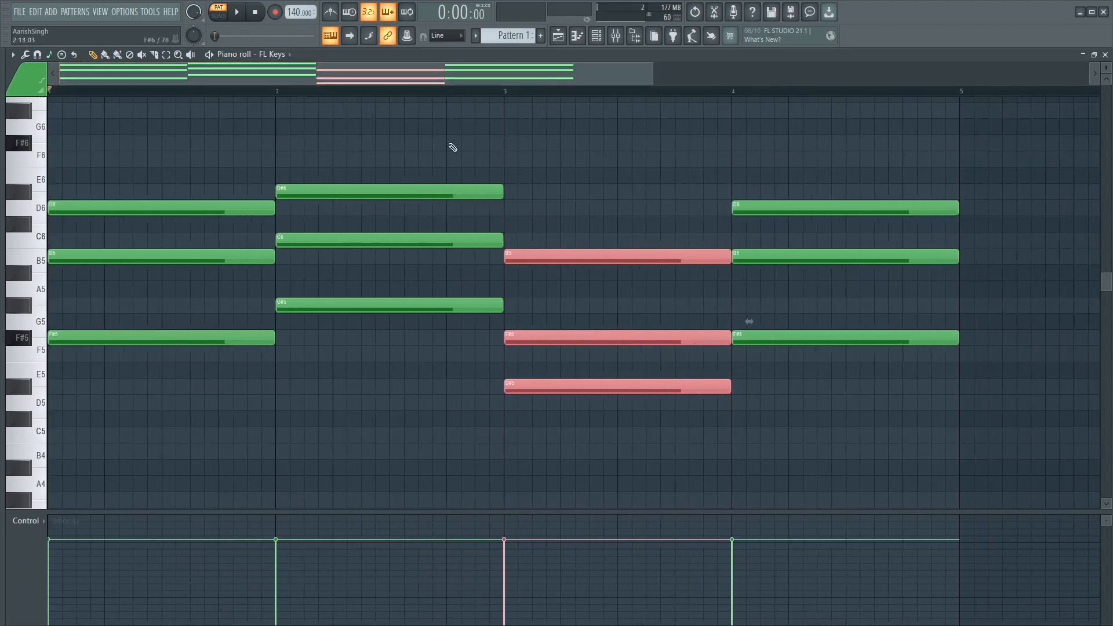
# Return the playhead to the start, open the Arpeggiator script for the four-bar progression, and reset its settings to the defaults
pyautogui.hotkey('ctrl', 'a')
pyautogui.click(499, 90)
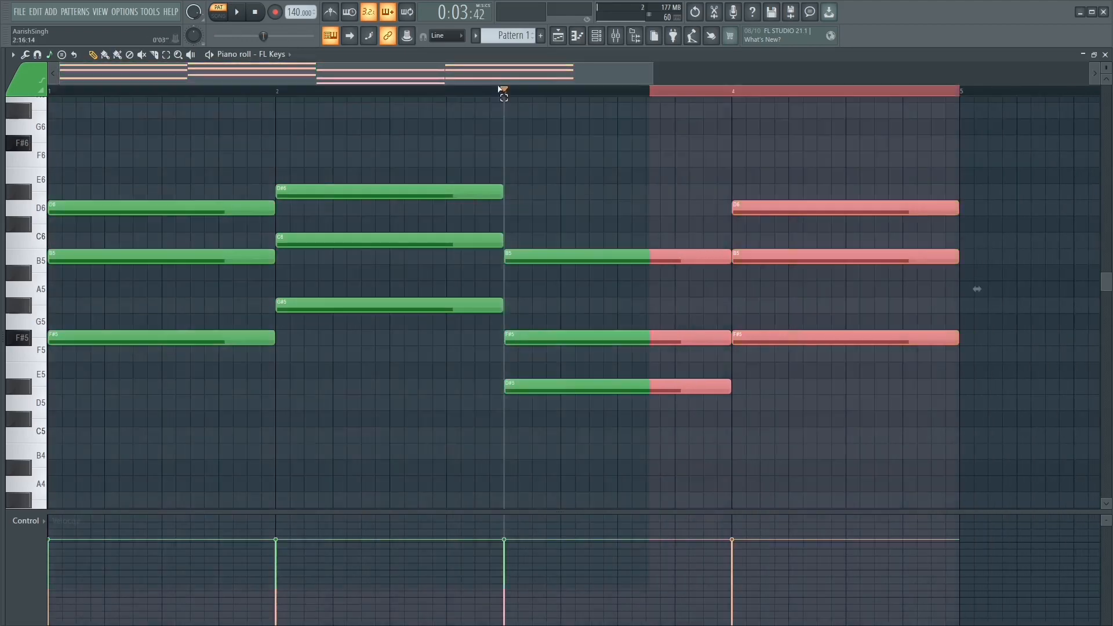
pyautogui.moveTo(89, 91); pyautogui.dragTo(50, 88)
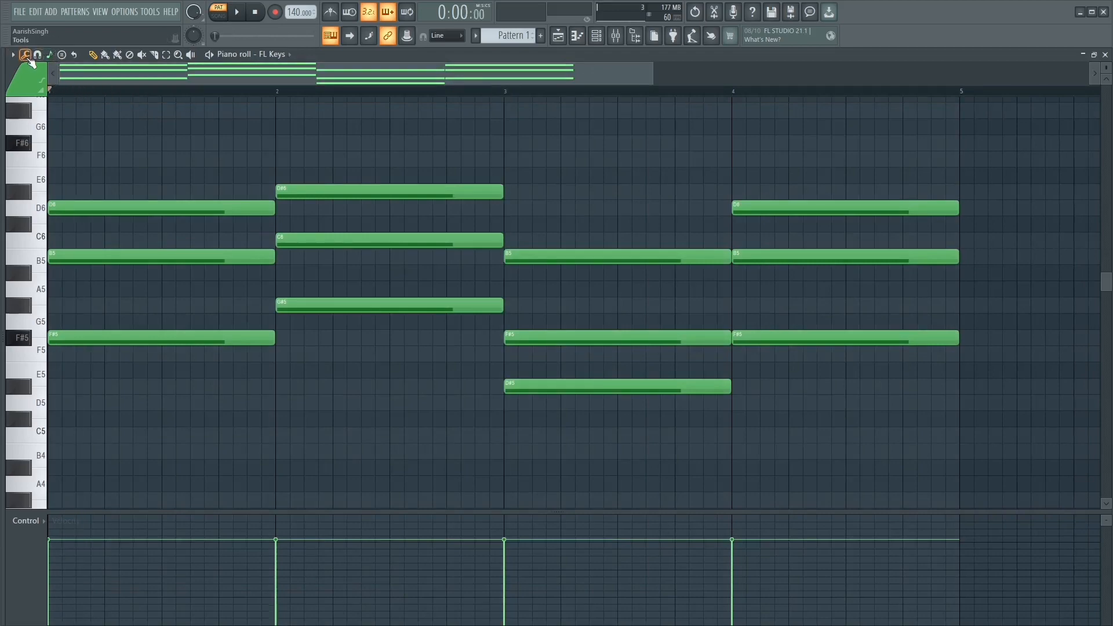
pyautogui.click(29, 58)
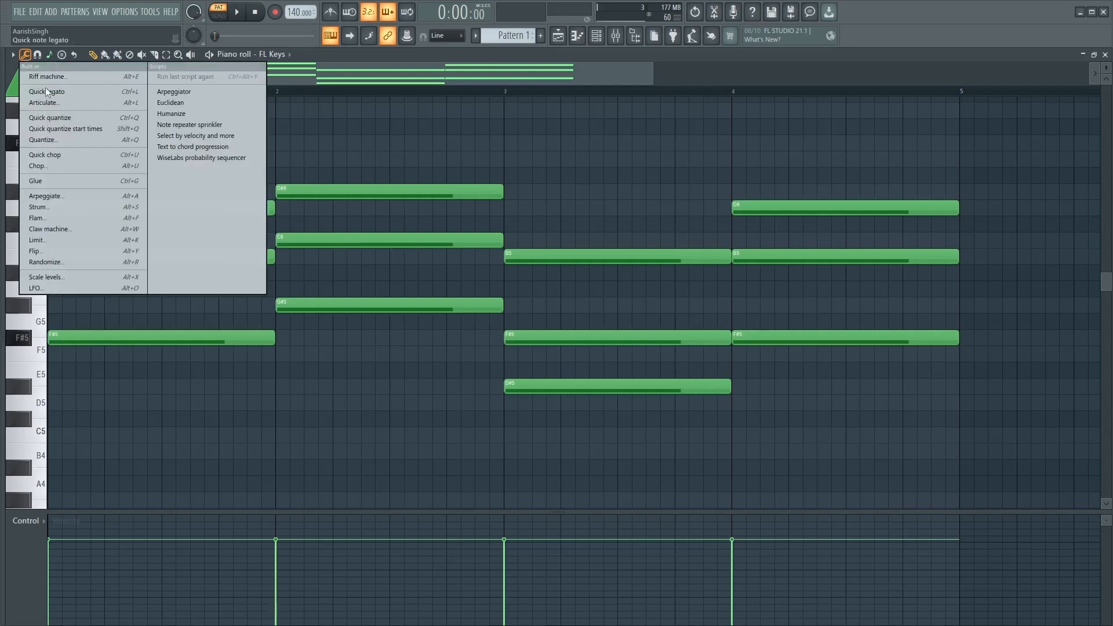
pyautogui.click(197, 92)
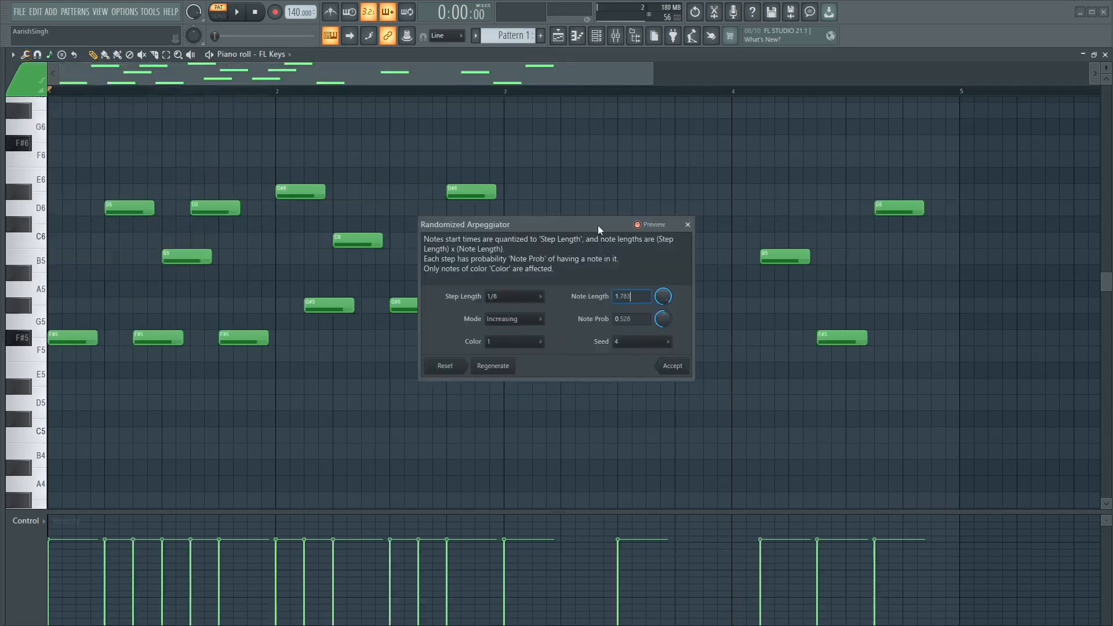
pyautogui.moveTo(596, 225); pyautogui.dragTo(700, 331)
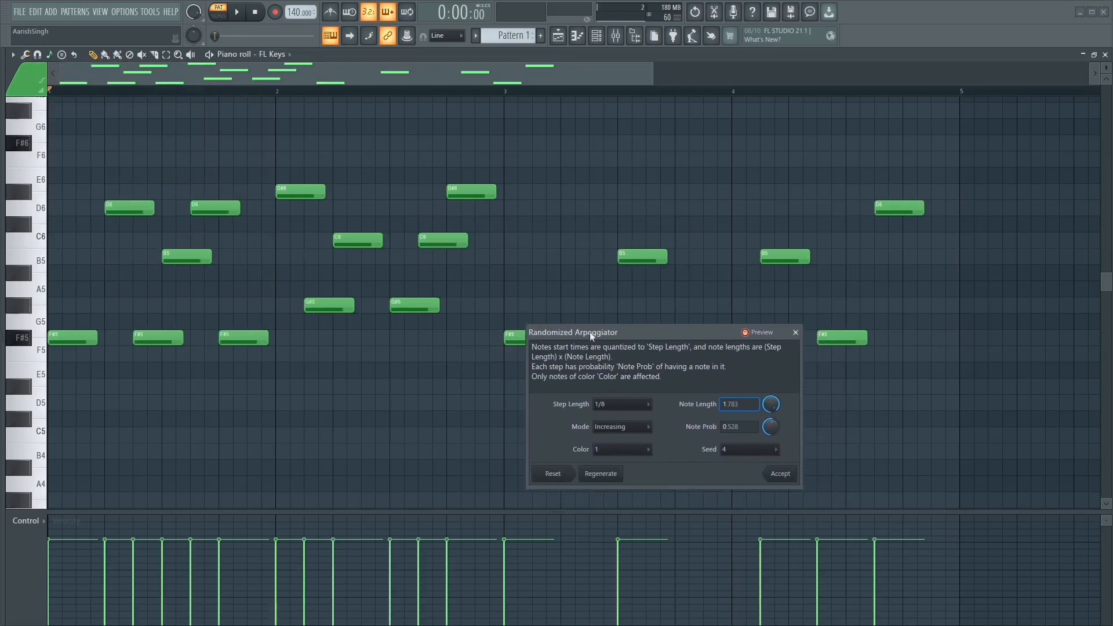
pyautogui.click(561, 479)
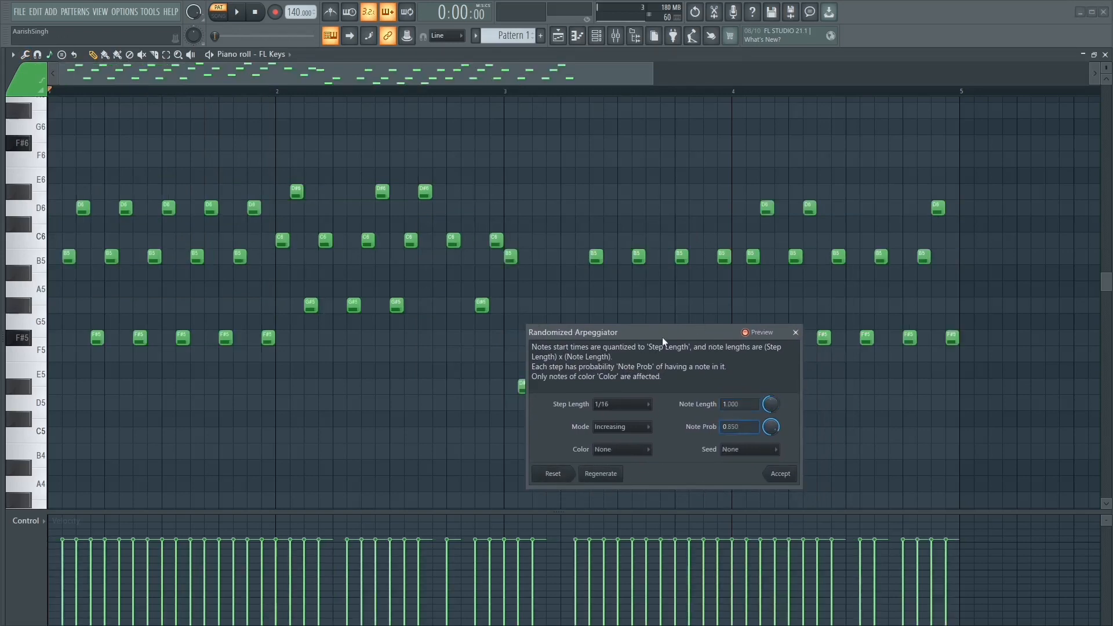
# Set the arpeggiator's Step Length to 1/8 and play back the arpeggiated pattern
pyautogui.moveTo(662, 336); pyautogui.dragTo(721, 234)
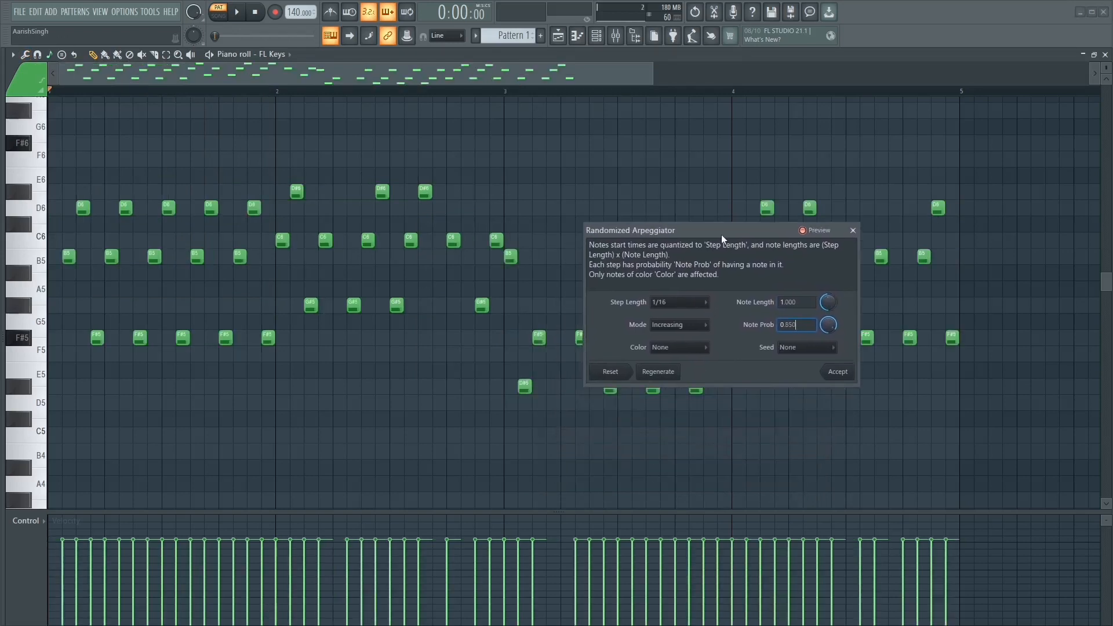
pyautogui.click(683, 304)
pyautogui.click(676, 336)
pyautogui.moveTo(721, 230); pyautogui.dragTo(778, 236)
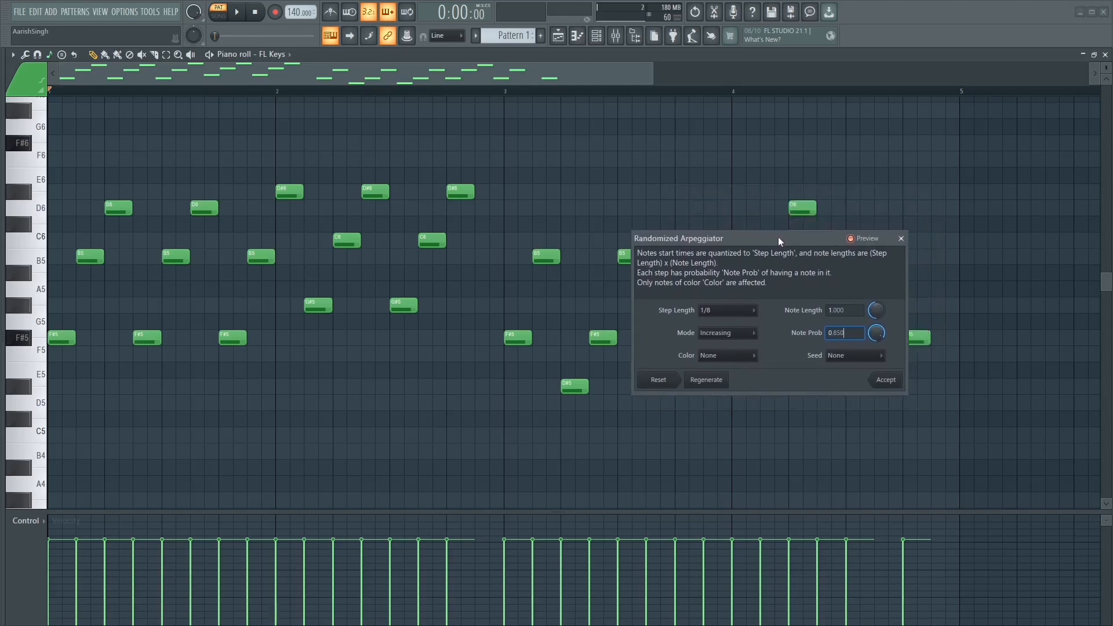
pyautogui.press('space')
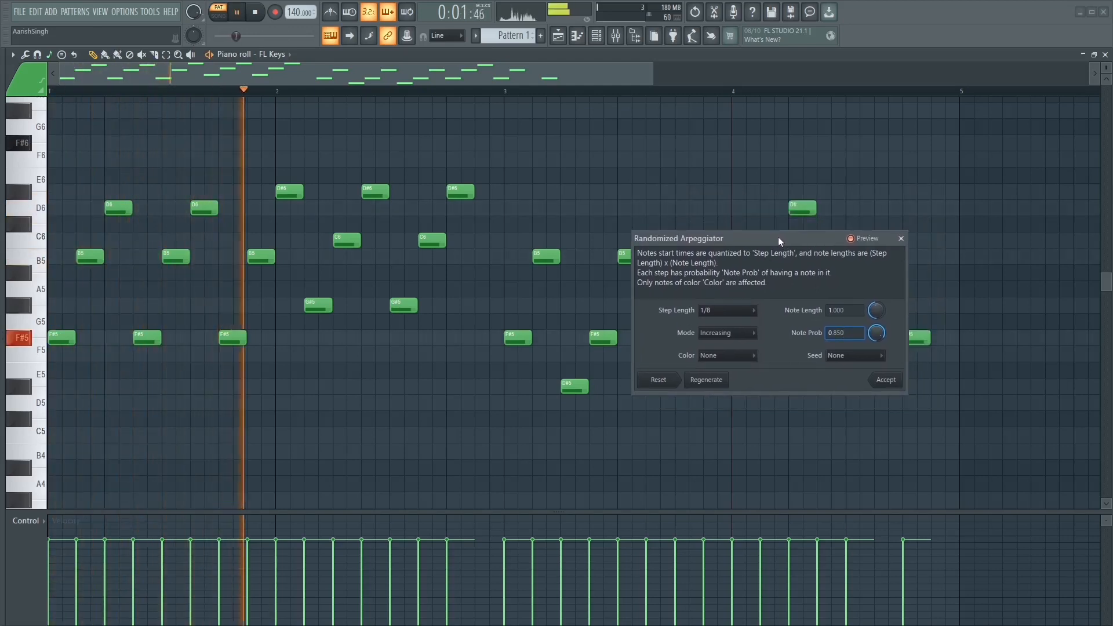
pyautogui.press('space')
# Set the arpeggiator's Step Length to 1/16 and play back the arpeggiated pattern
pyautogui.click(728, 311)
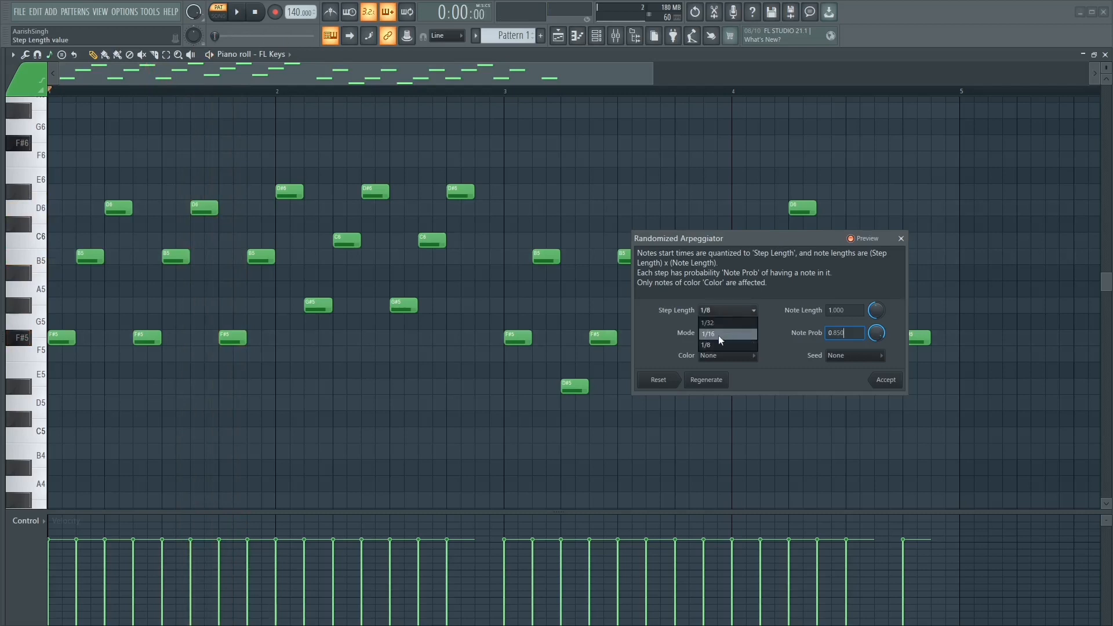
pyautogui.click(719, 335)
pyautogui.moveTo(761, 238); pyautogui.dragTo(750, 231)
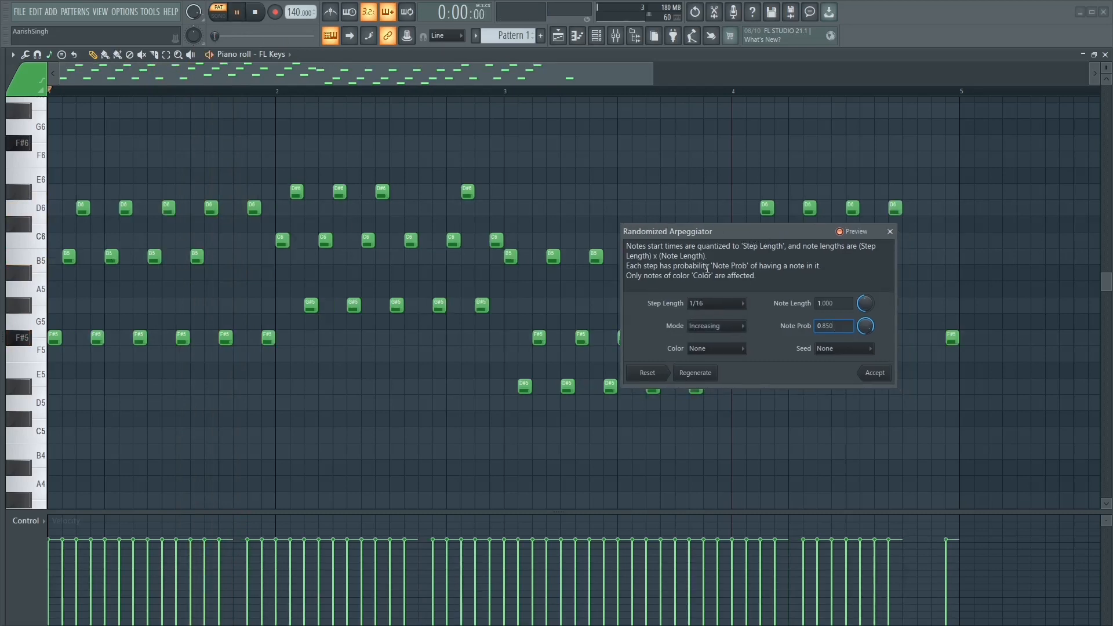
pyautogui.press('space')
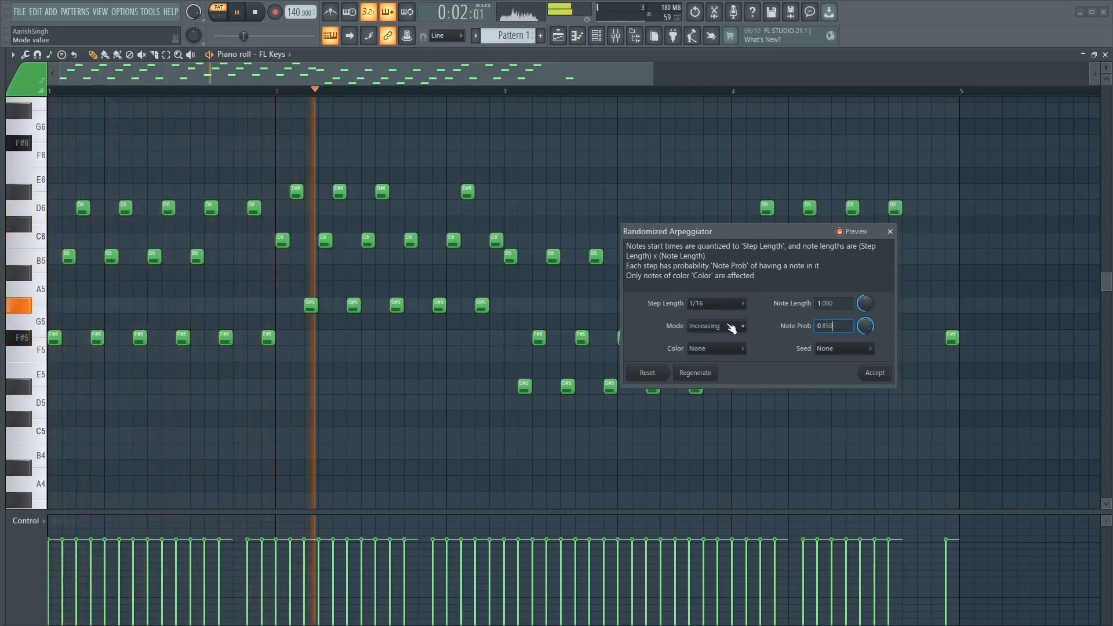
pyautogui.press('space')
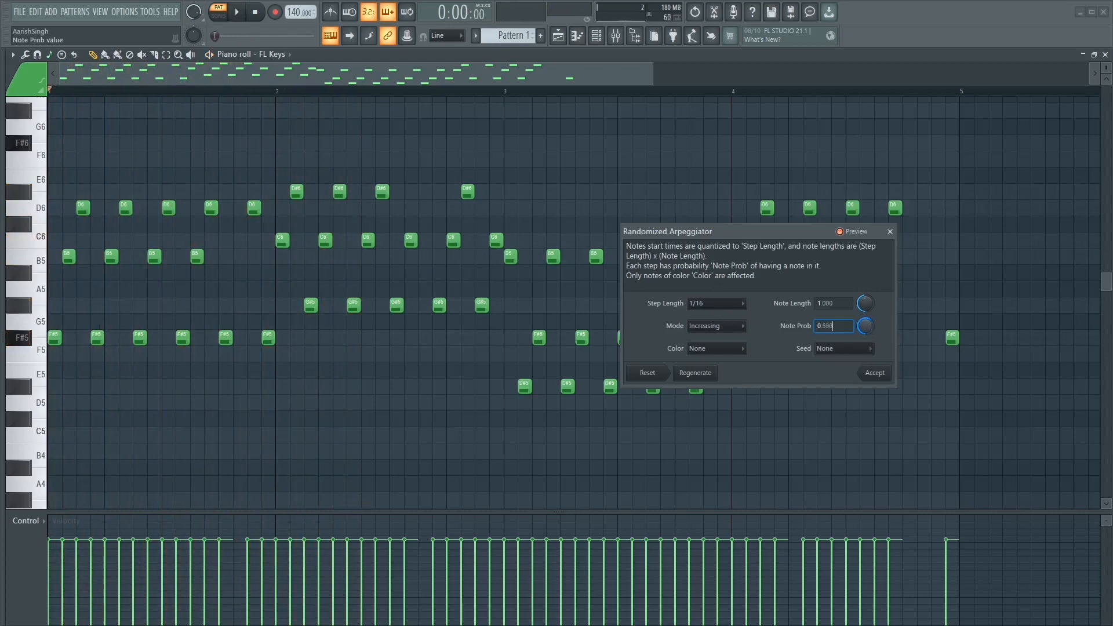
# Try Note Prob values in the arpeggiator between 0.99 and about 0.3, ending at about 0.3
pyautogui.scroll(2, 866, 326)
pyautogui.scroll(-5, 867, 326)
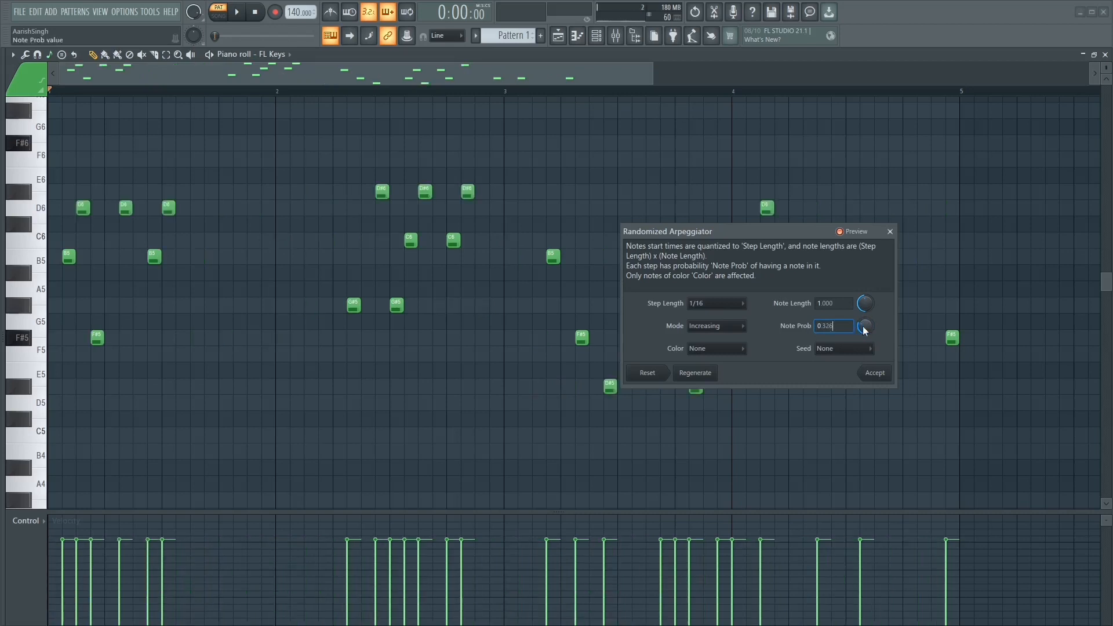
pyautogui.moveTo(864, 326); pyautogui.dragTo(863, 327)
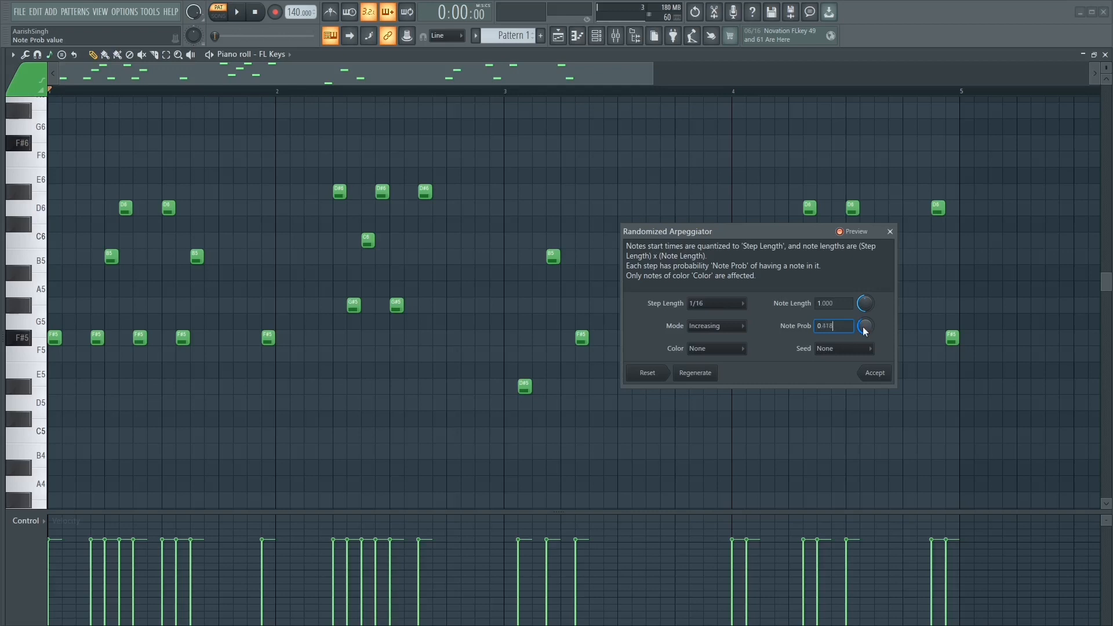
pyautogui.scroll(-4, 864, 331)
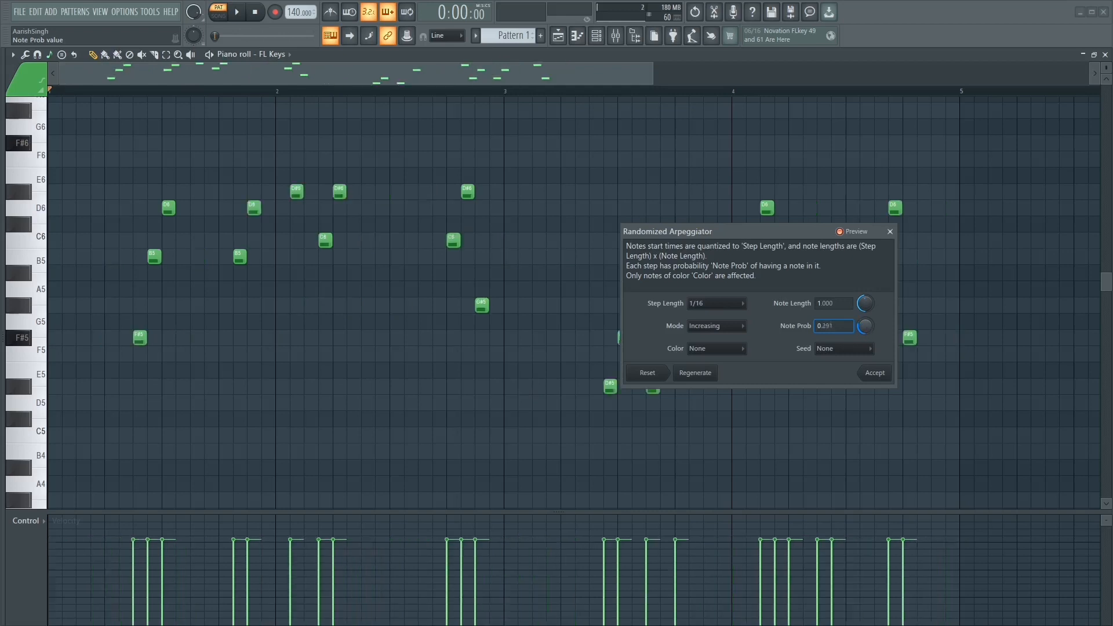
# Play back the sparse arpeggiated pattern and set the arpeggiator's Note Length to 2.000
pyautogui.press('space')
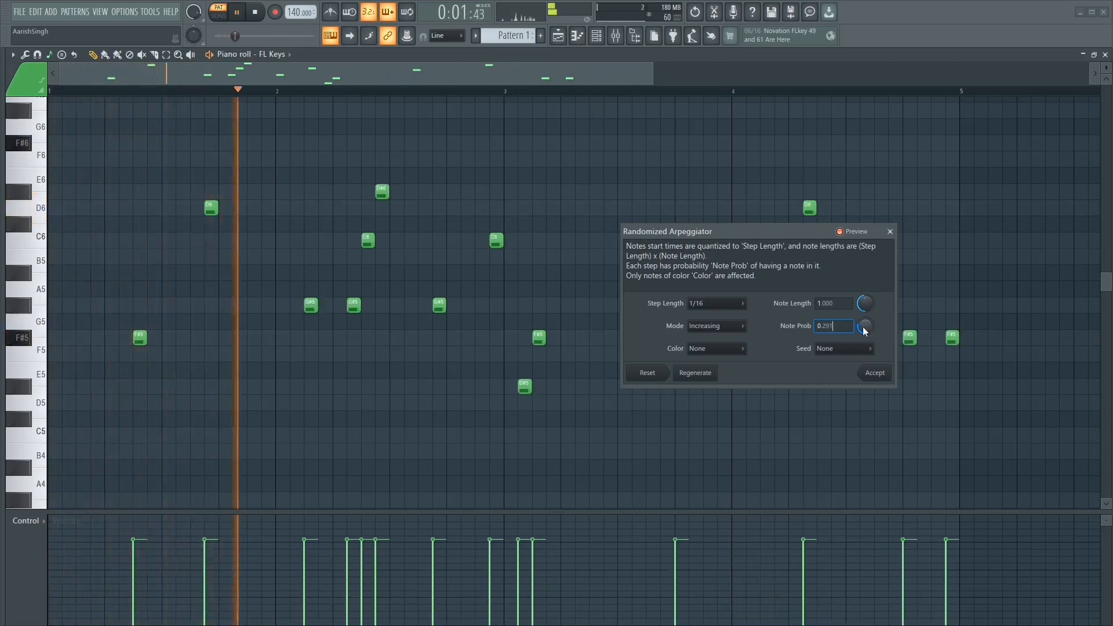
pyautogui.press('space')
pyautogui.moveTo(864, 305); pyautogui.dragTo(866, 303)
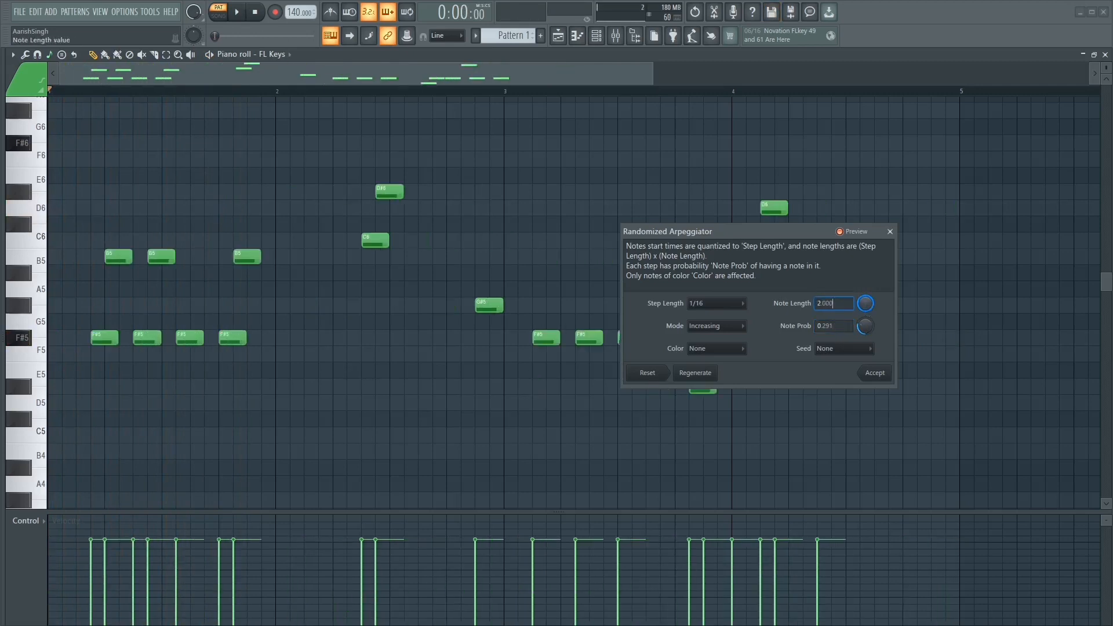
# Try different Seed values in the arpeggiator, ending at 3, and play back the pattern
pyautogui.click(851, 350)
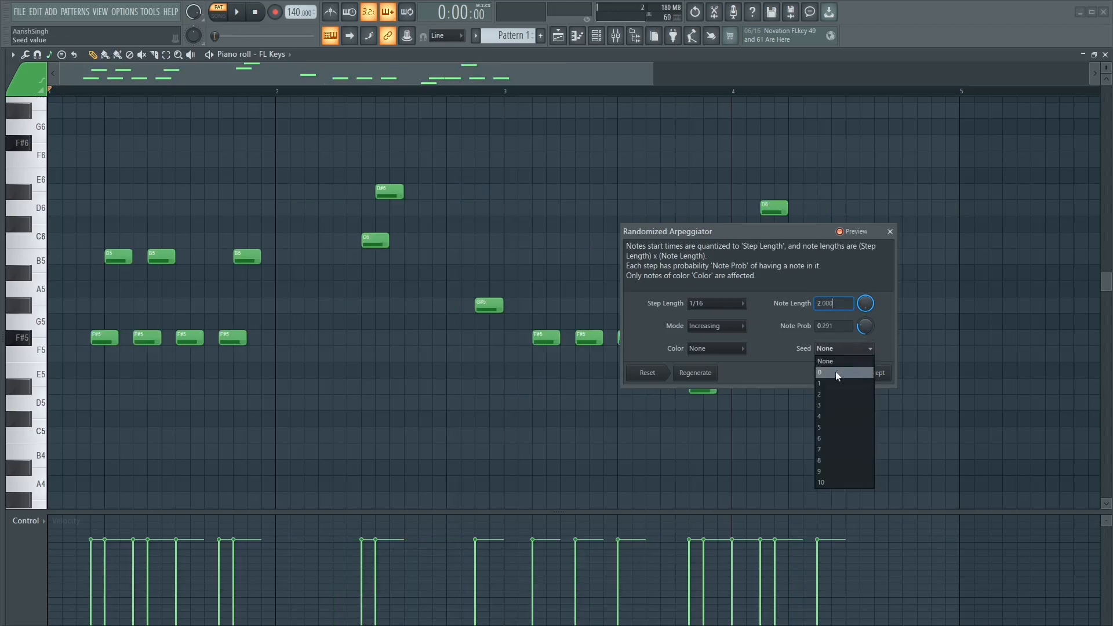
pyautogui.click(836, 374)
pyautogui.click(835, 350)
pyautogui.click(829, 370)
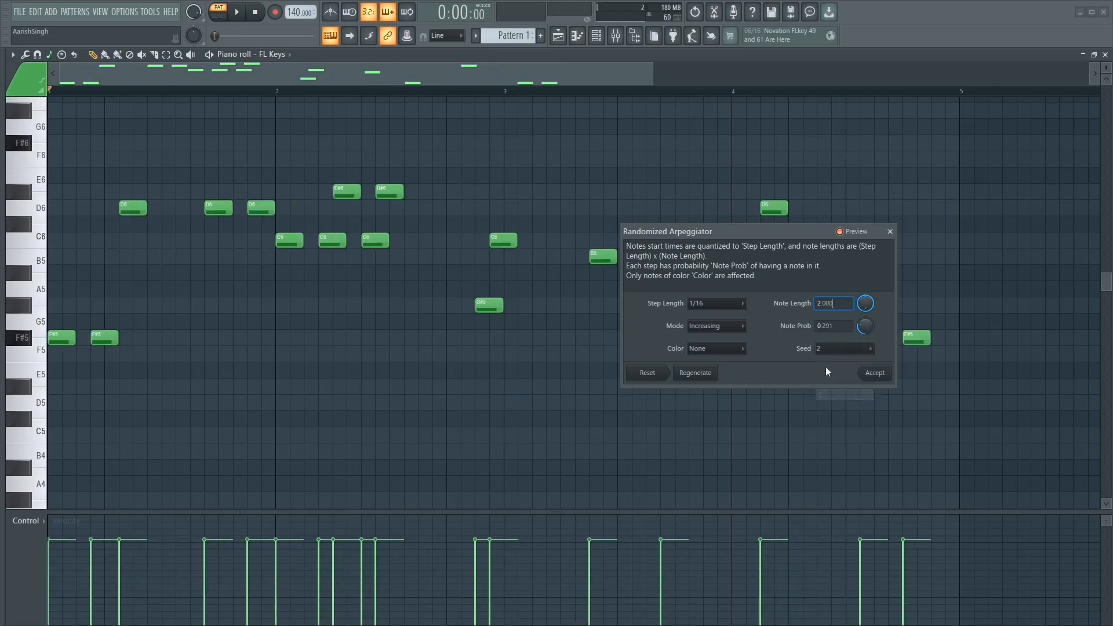
pyautogui.click(829, 350)
pyautogui.click(823, 400)
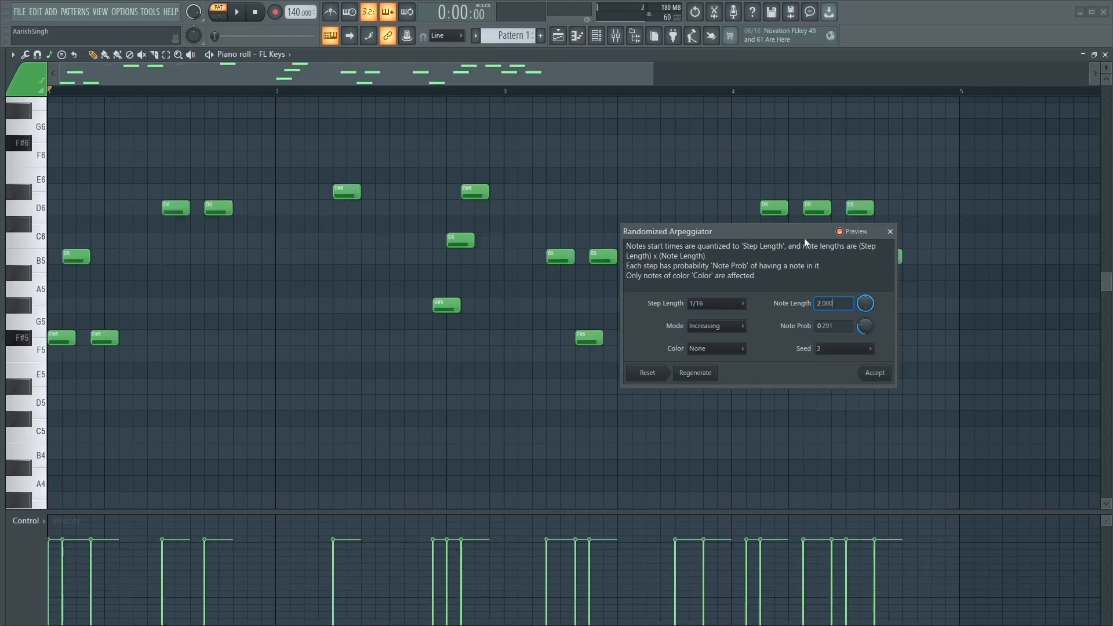
pyautogui.moveTo(800, 233); pyautogui.dragTo(784, 231)
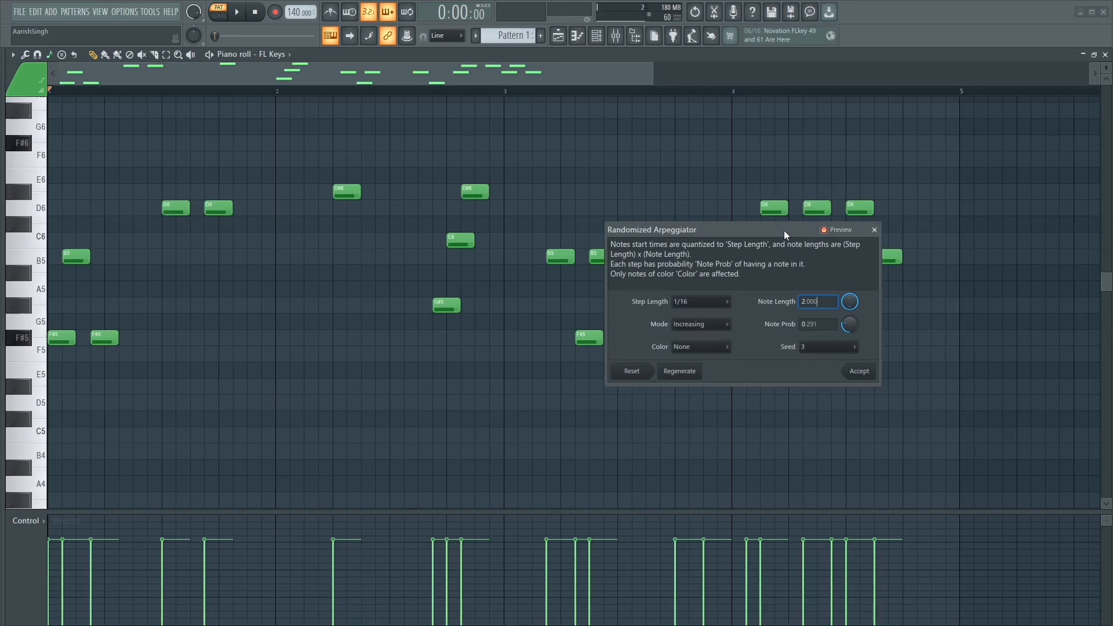
pyautogui.press('space')
pyautogui.press('space')
# Set the arpeggiator's Note Length to 1.329 and Note Prob to 0.819, and compare the Random, Decreasing and Increasing modes, ending at Random
pyautogui.moveTo(849, 301); pyautogui.dragTo(848, 328)
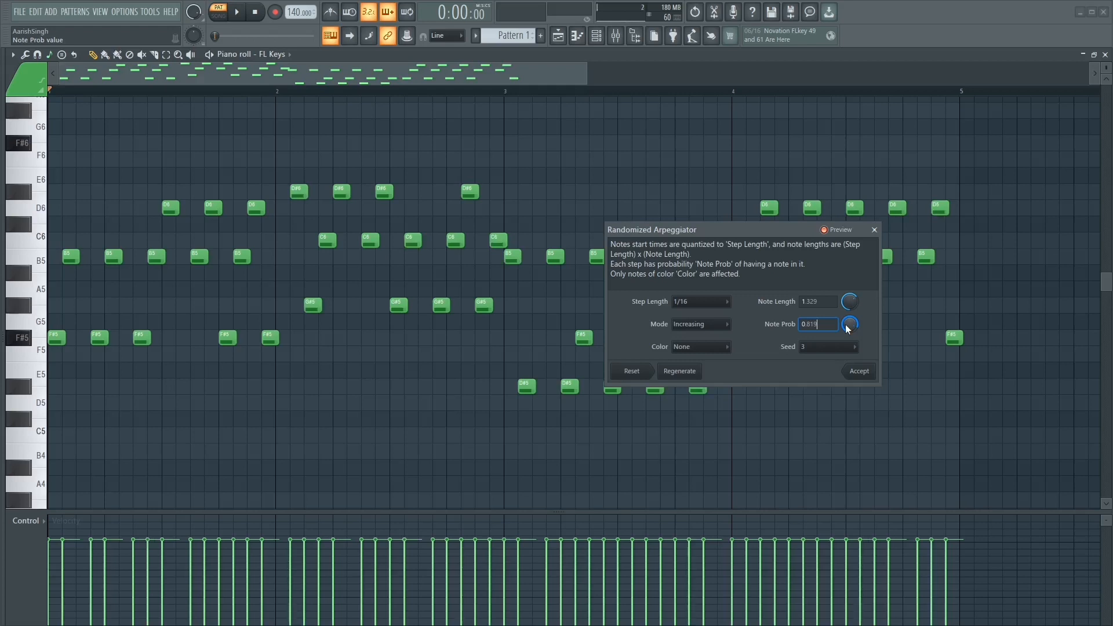
pyautogui.click(707, 324)
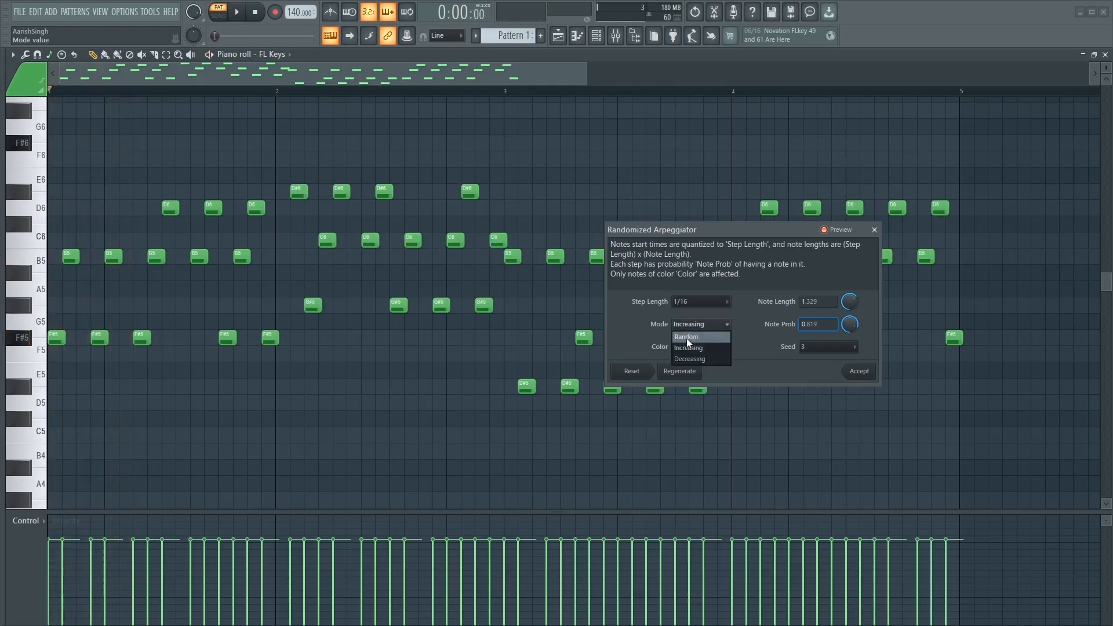
pyautogui.click(687, 336)
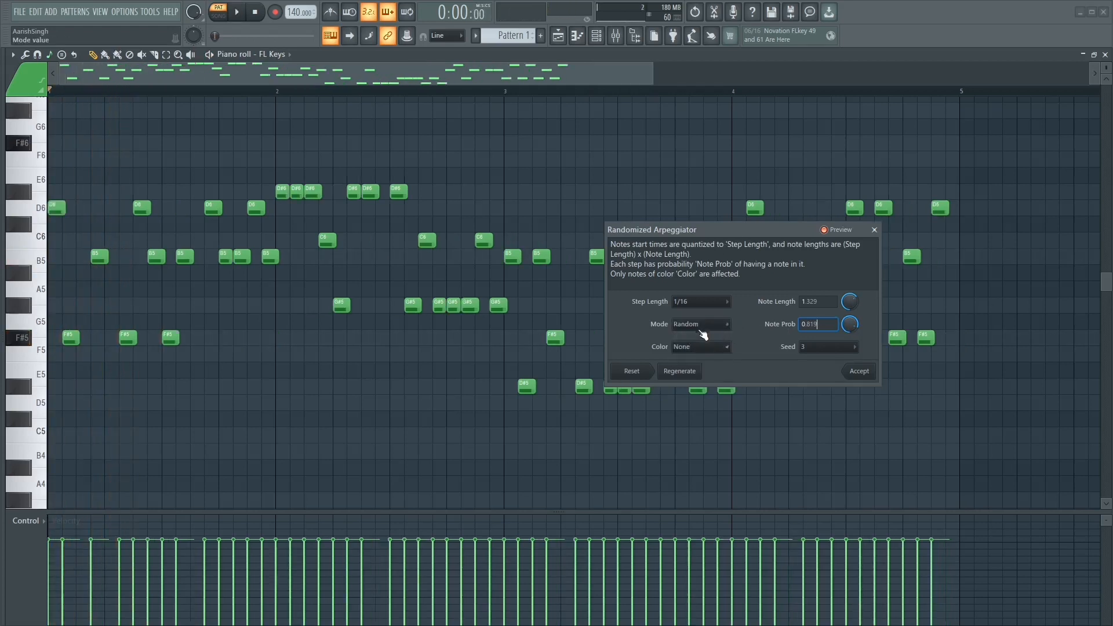
pyautogui.click(701, 360)
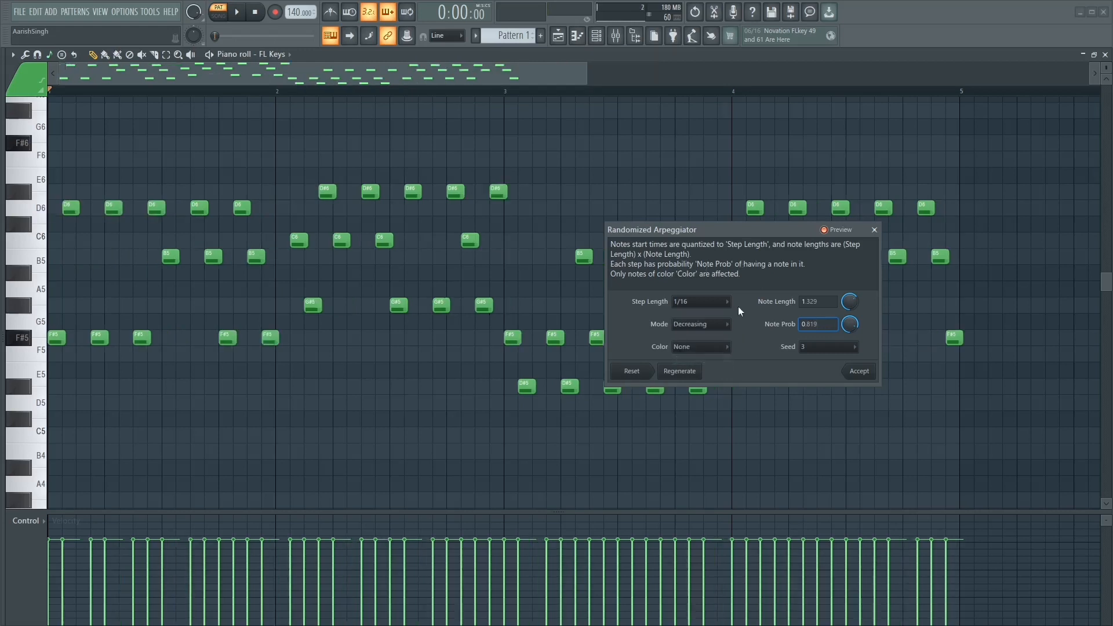
pyautogui.click(705, 324)
pyautogui.click(693, 337)
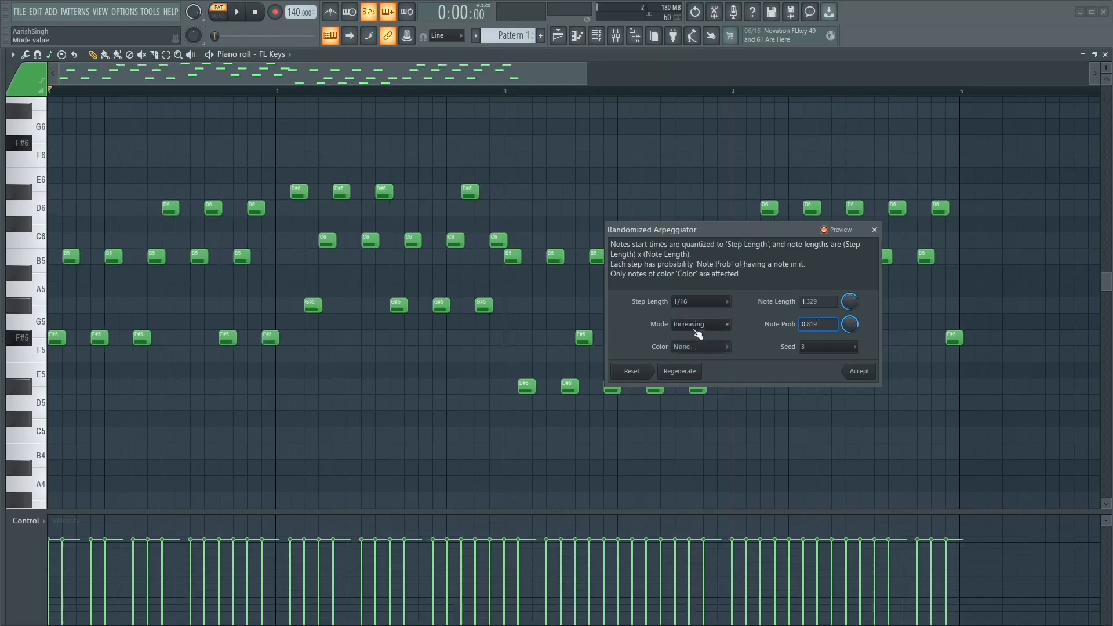
pyautogui.click(698, 324)
pyautogui.click(687, 335)
# Keep the arpeggiator's Color at None and set its Seed to None
pyautogui.click(702, 347)
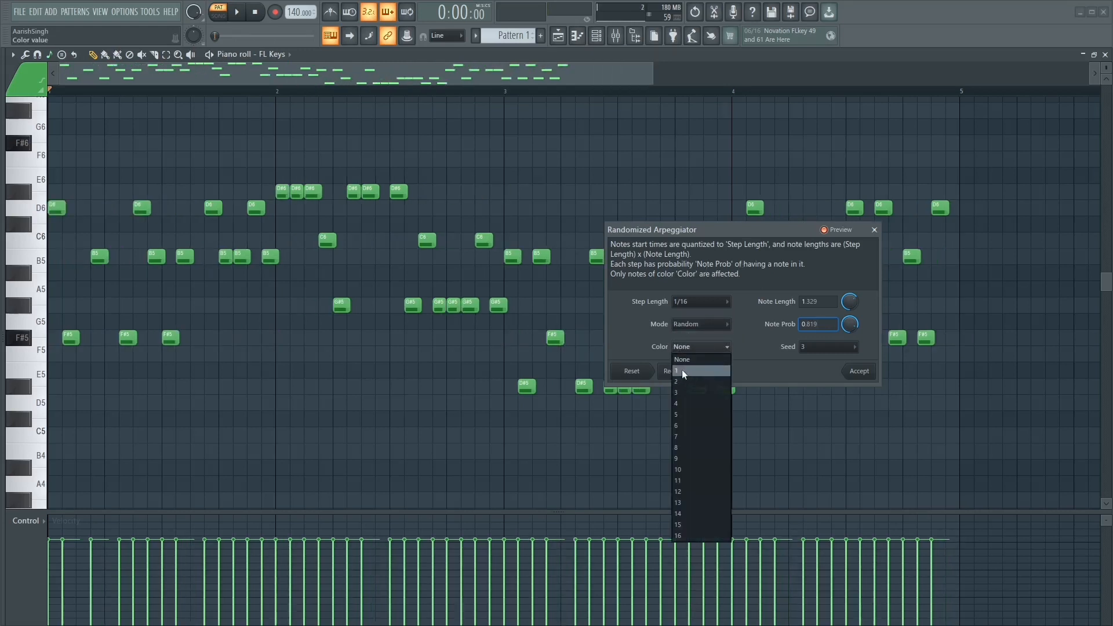
pyautogui.click(697, 359)
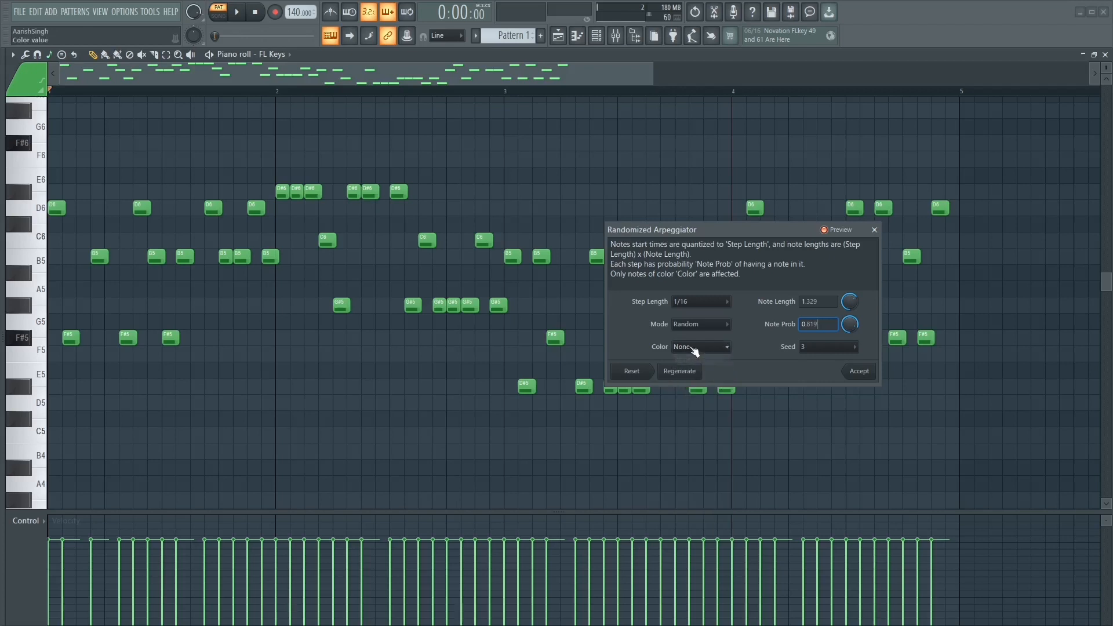
pyautogui.click(830, 348)
pyautogui.click(818, 361)
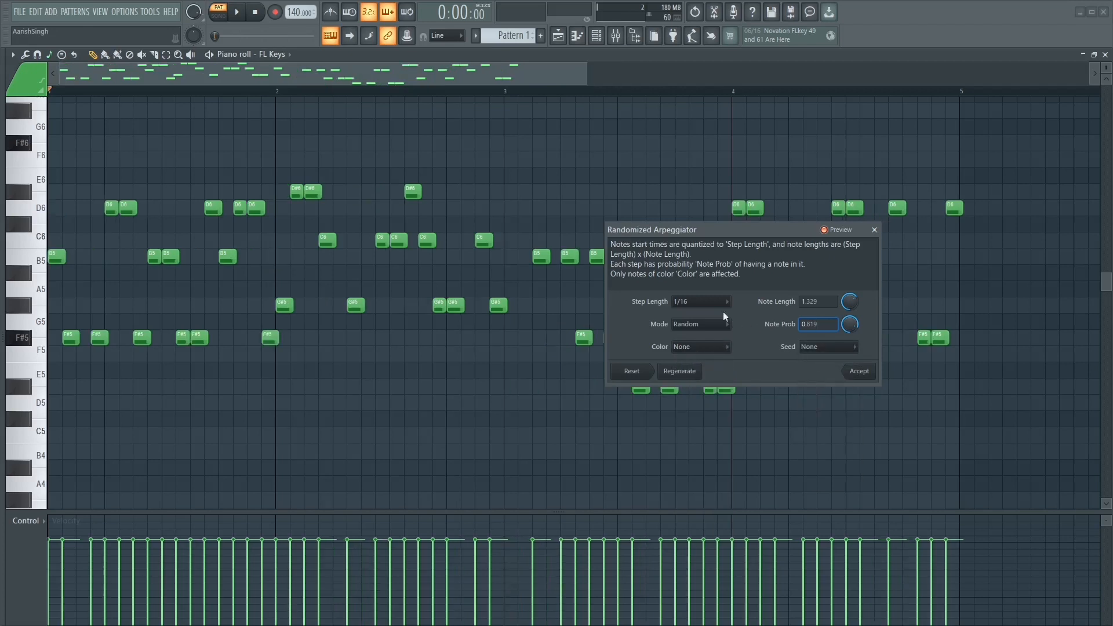
# Set the arpeggiator's Step Length to 1/8 and play back the random-mode pattern
pyautogui.click(706, 302)
pyautogui.click(690, 337)
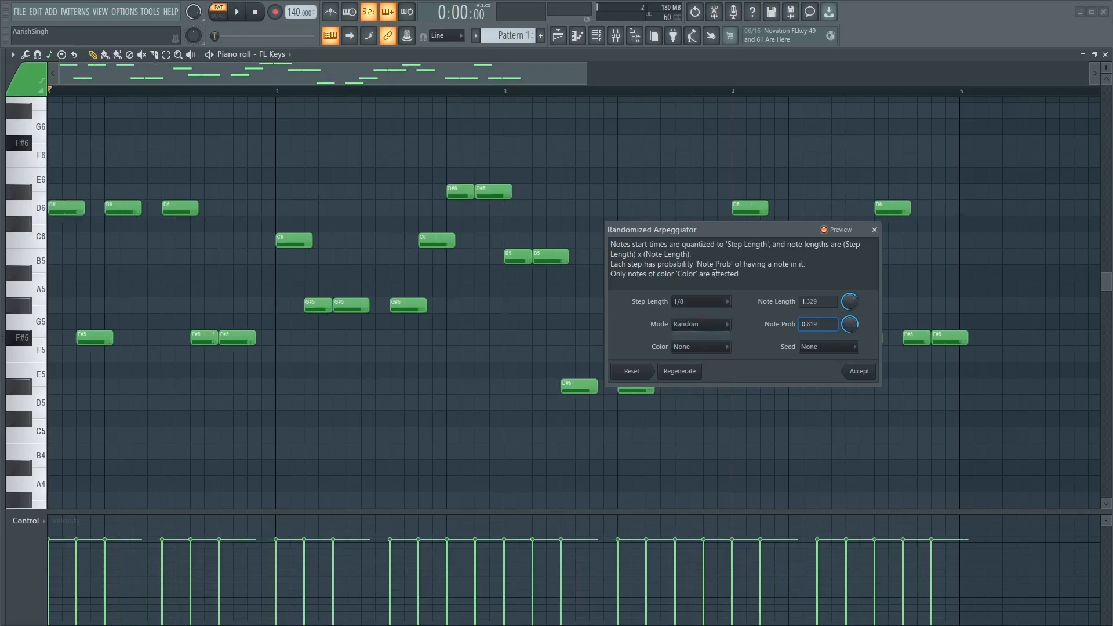
pyautogui.press('space')
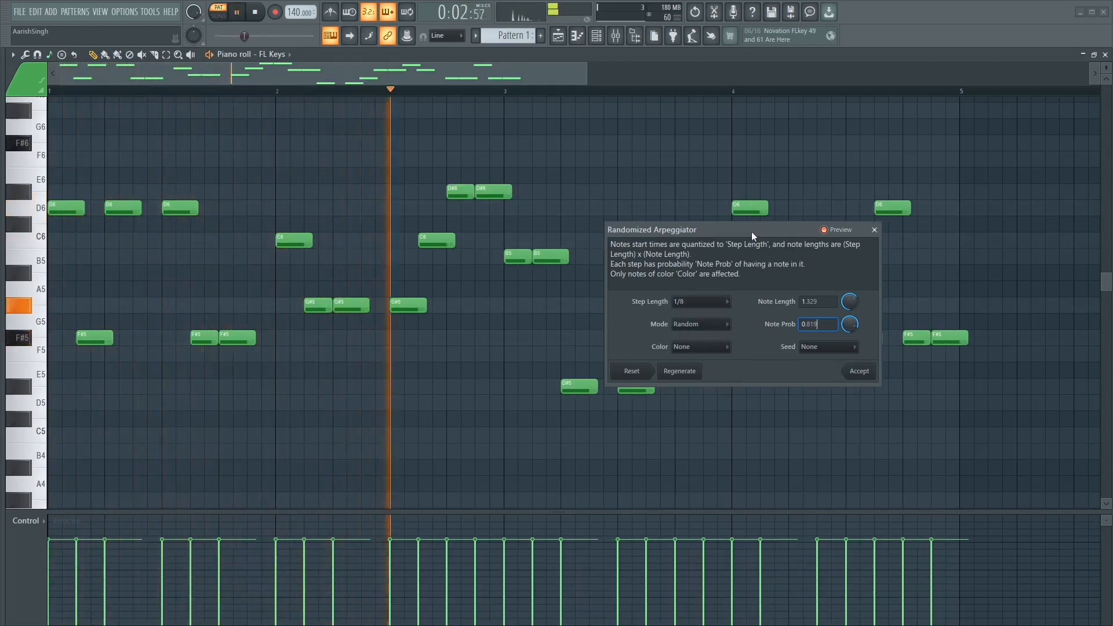
pyautogui.press('space')
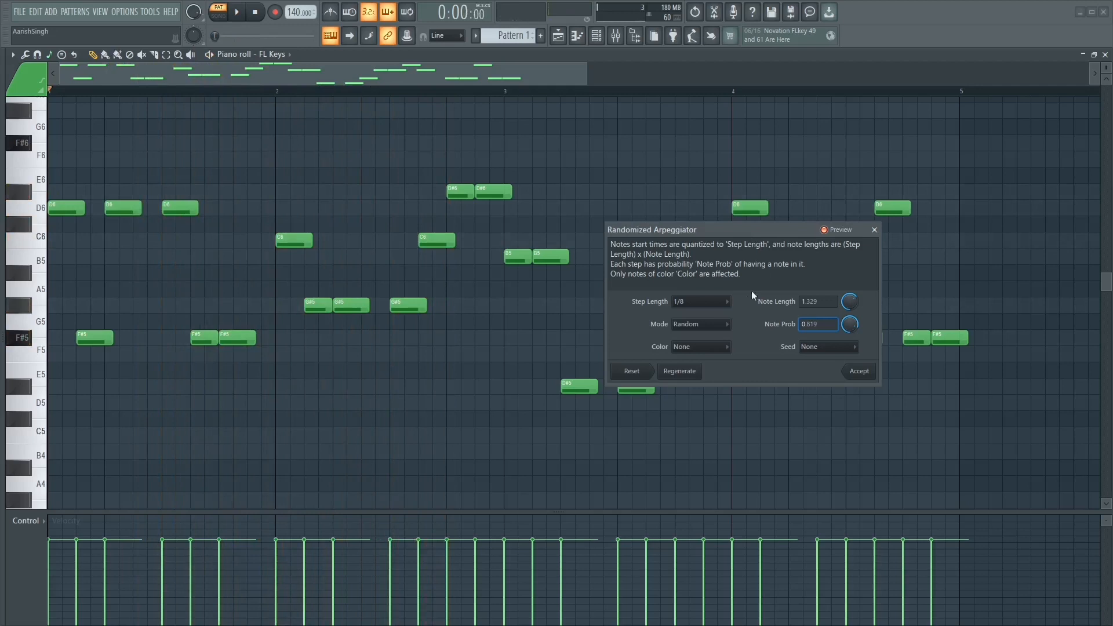
# Apply the arpeggiator to the chord progression, play back the result, and undo the arpeggiation
pyautogui.click(859, 369)
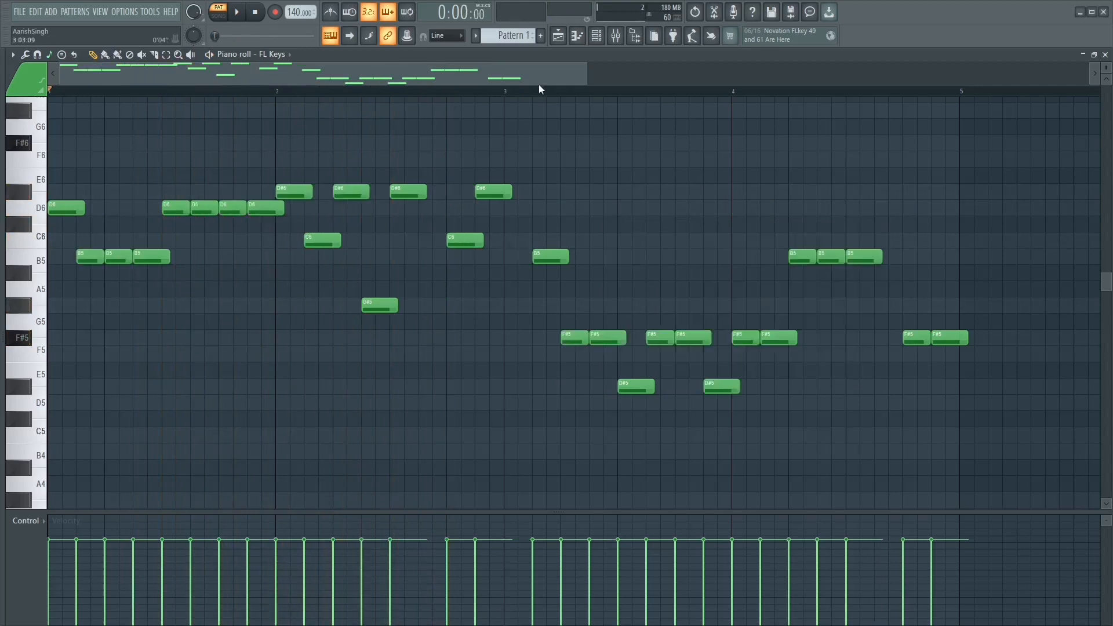
pyautogui.press('space')
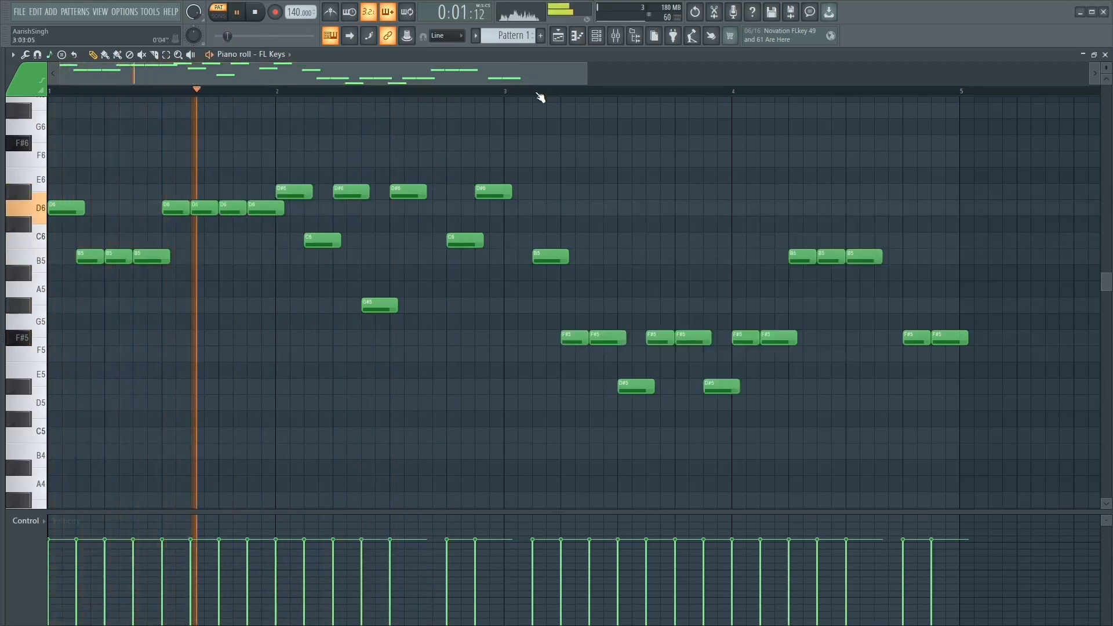
pyautogui.press('space')
pyautogui.hotkey('ctrl', 'z')
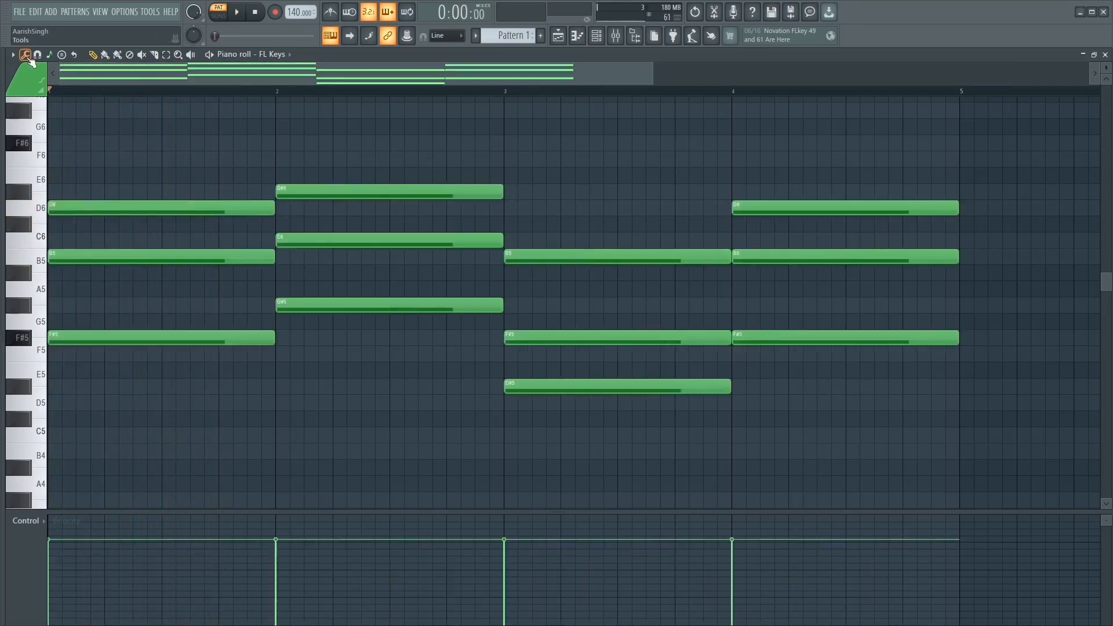
# Open the Humanize script for the four-bar progression and set the Start Time Range to 0.393
pyautogui.click(25, 54)
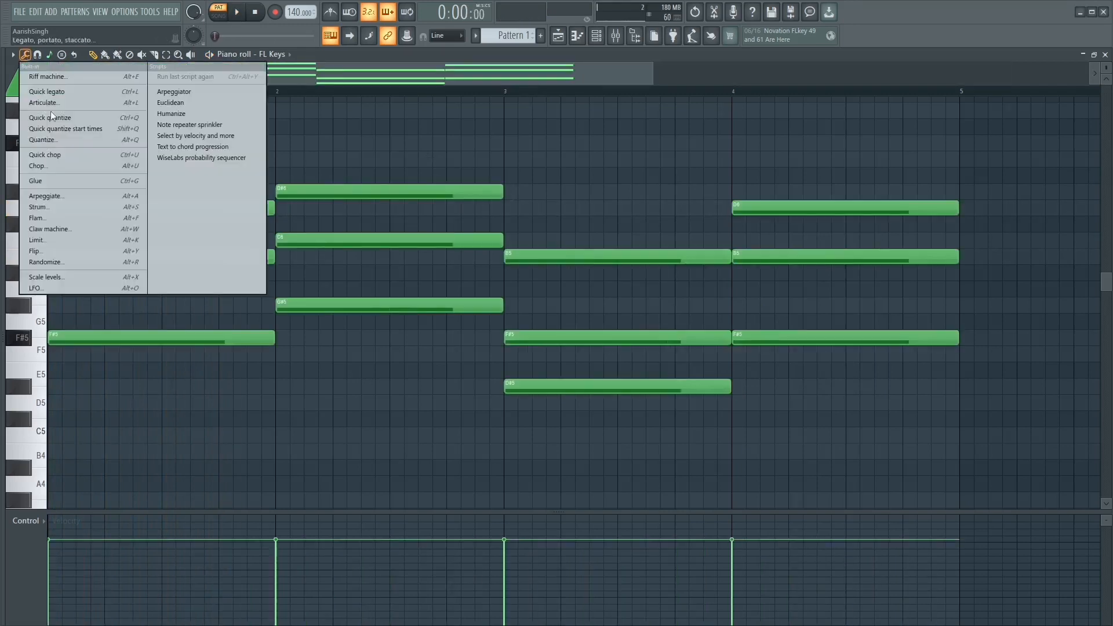
pyautogui.click(214, 113)
pyautogui.moveTo(558, 203); pyautogui.dragTo(610, 248)
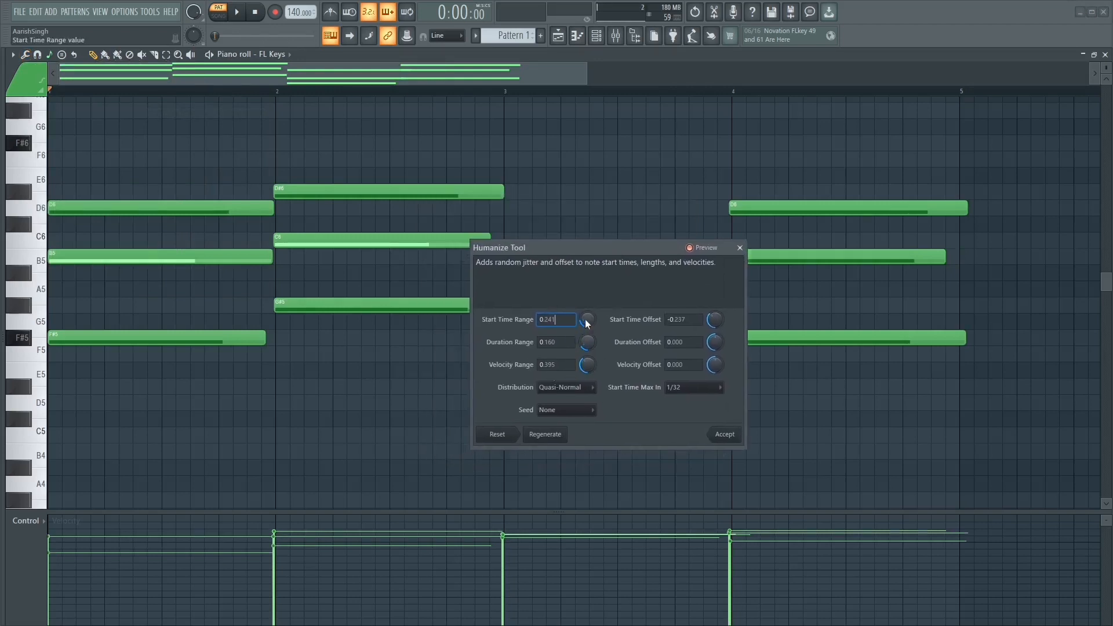
pyautogui.scroll(5, 587, 323)
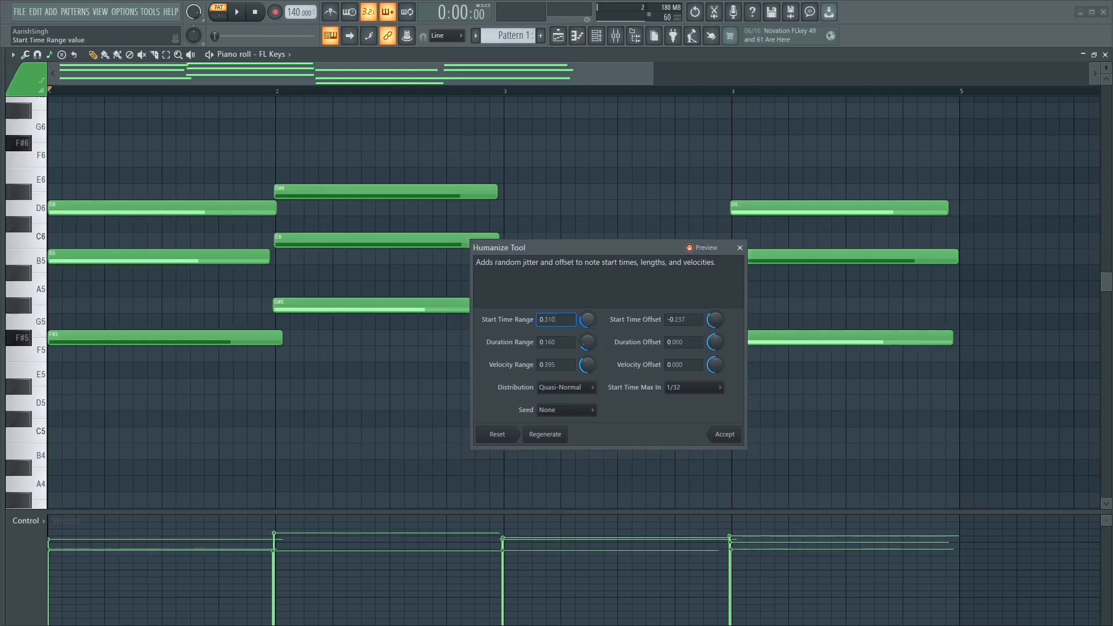
pyautogui.scroll(1, 587, 319)
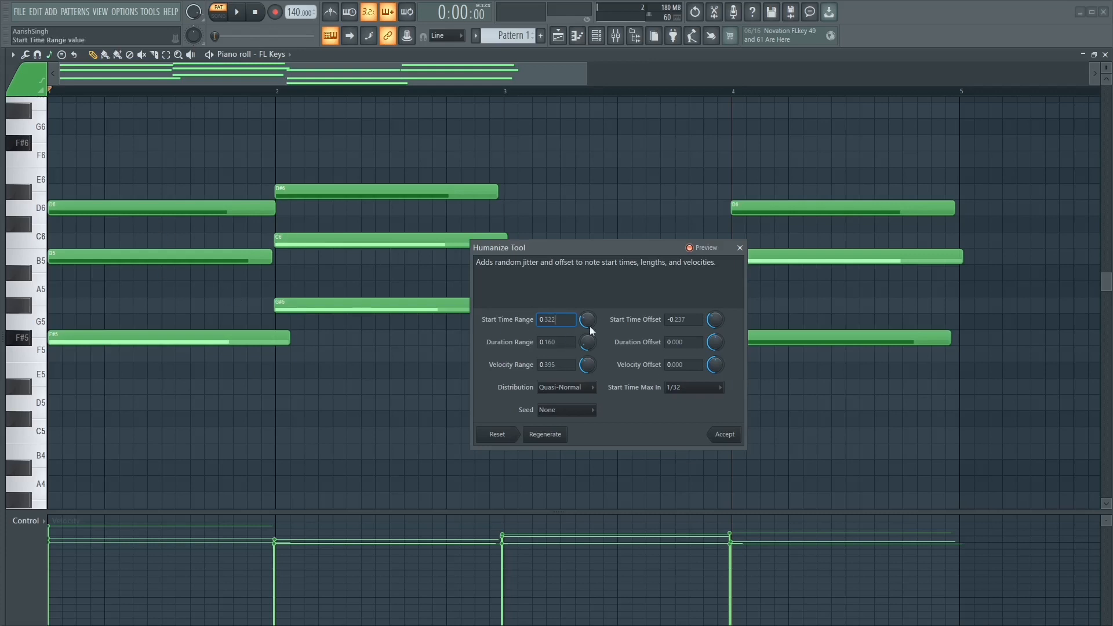
pyautogui.scroll(1, 590, 320)
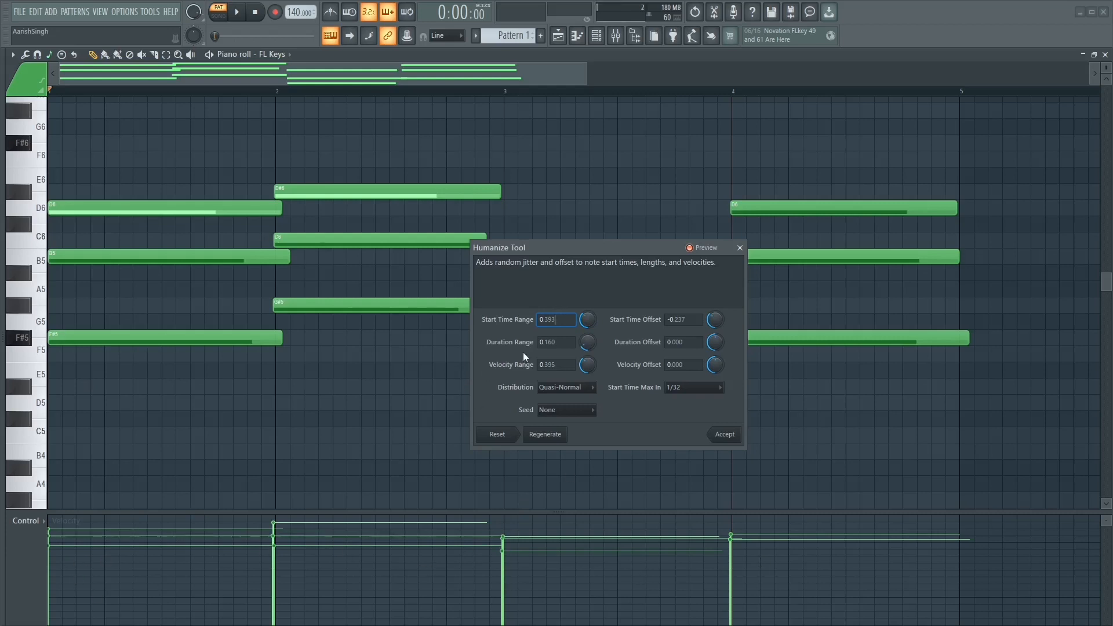
# Set the Humanize tool's Duration Range to 0.237 and Velocity Range to 0.711
pyautogui.moveTo(587, 342); pyautogui.dragTo(587, 360)
pyautogui.scroll(-5, 587, 364)
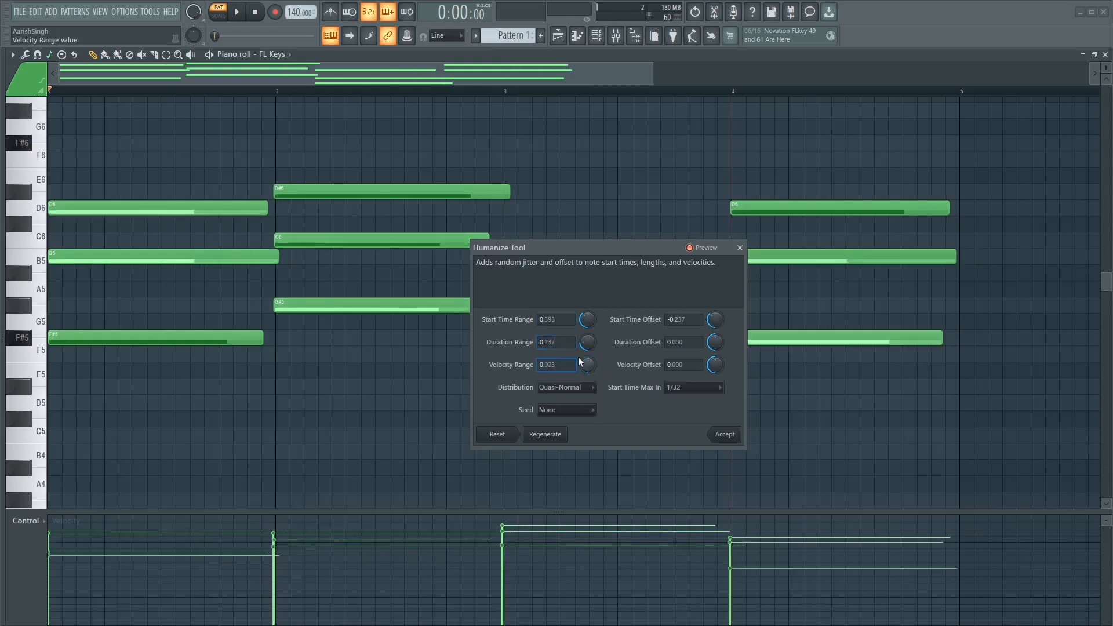
pyautogui.moveTo(586, 368)
pyautogui.mouseDown()
pyautogui.moveTo(586, 342)
pyautogui.moveTo(587, 353)
pyautogui.mouseUp()
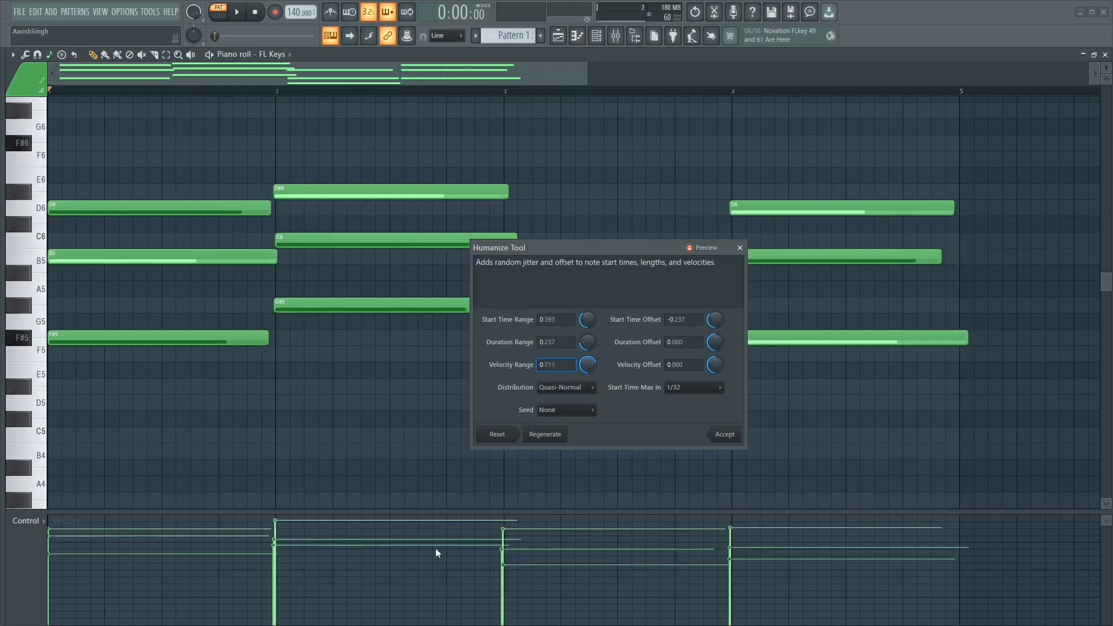
# Set Distribution to Uniform, Velocity Range to 0.522, Velocity Offset to -0.158, Duration Offset to 0.066 and Start Time Range to 0.420
pyautogui.click(560, 387)
pyautogui.click(565, 399)
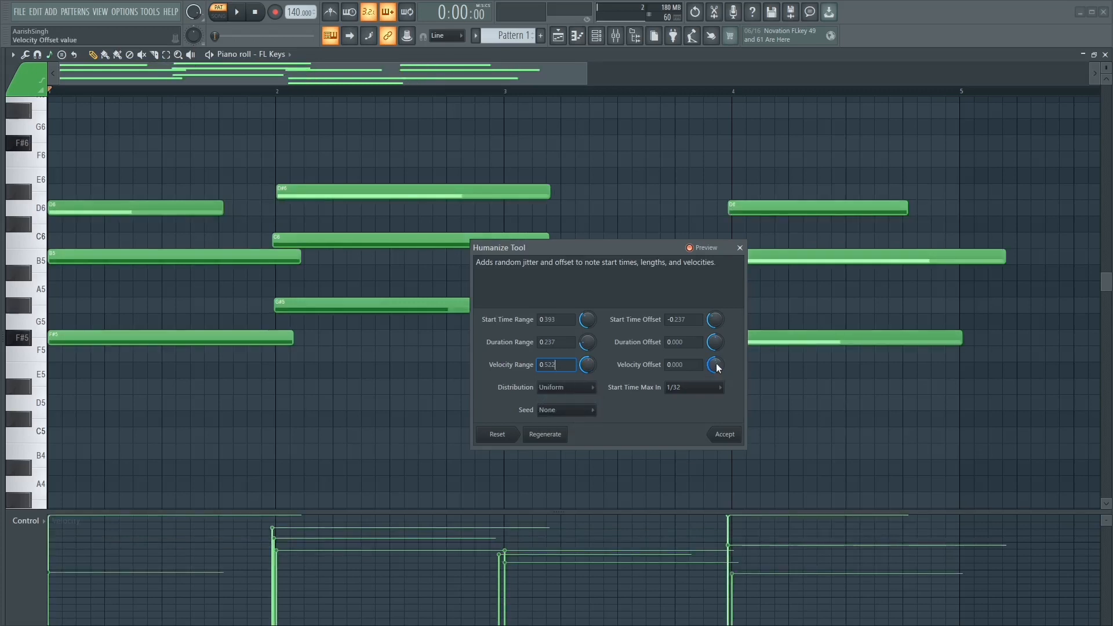
pyautogui.moveTo(717, 367)
pyautogui.mouseDown()
pyautogui.moveTo(715, 341)
pyautogui.moveTo(716, 355)
pyautogui.mouseUp()
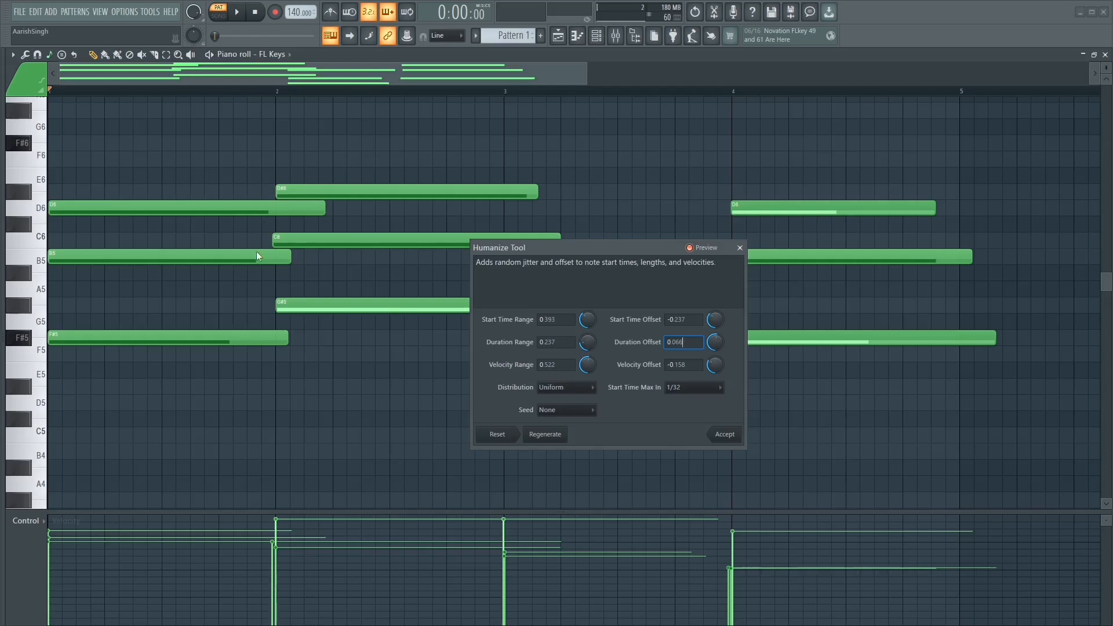
pyautogui.scroll(2, 587, 322)
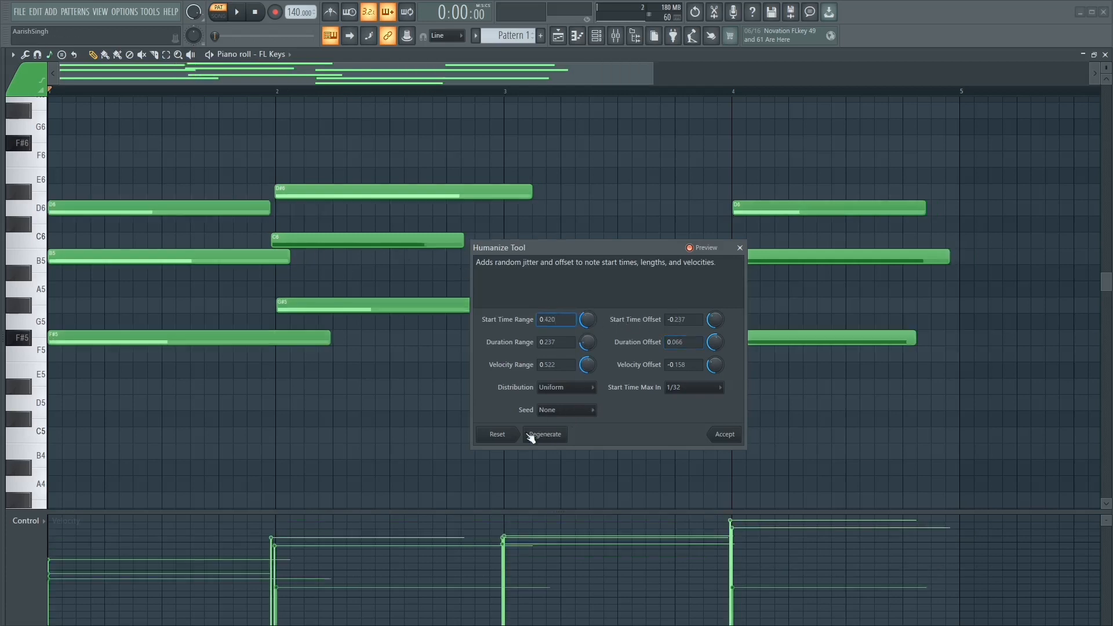
# Close the Humanize tool without applying it and play back the original chords
pyautogui.click(741, 248)
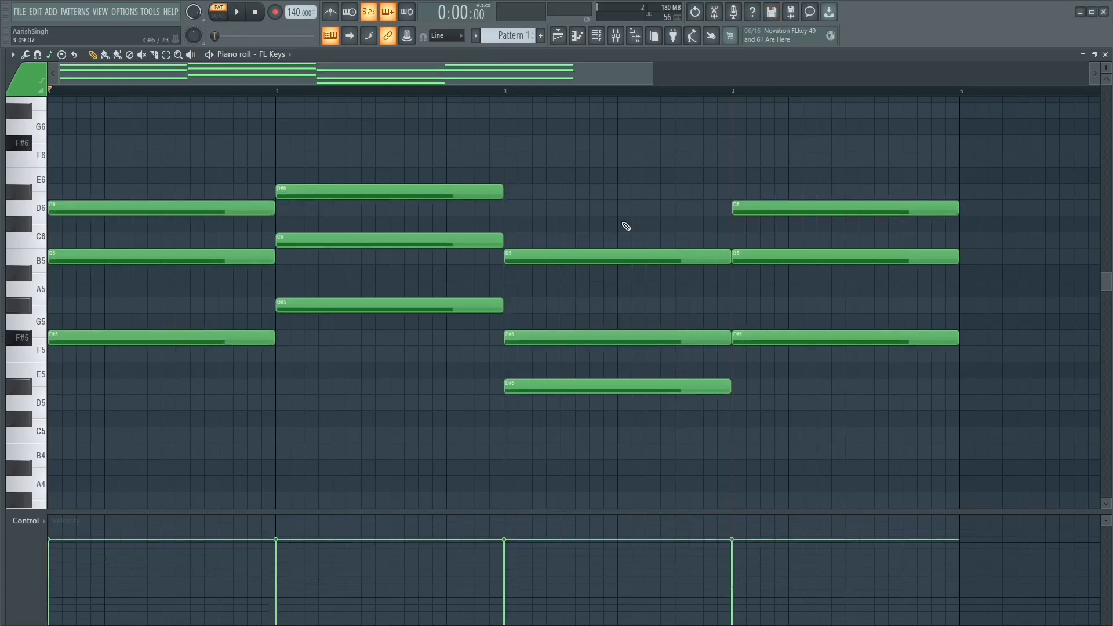
pyautogui.press('space')
pyautogui.press('space')
# Apply the Humanize script to the chords with the settings it opens with and play back the humanized progression
pyautogui.click(26, 54)
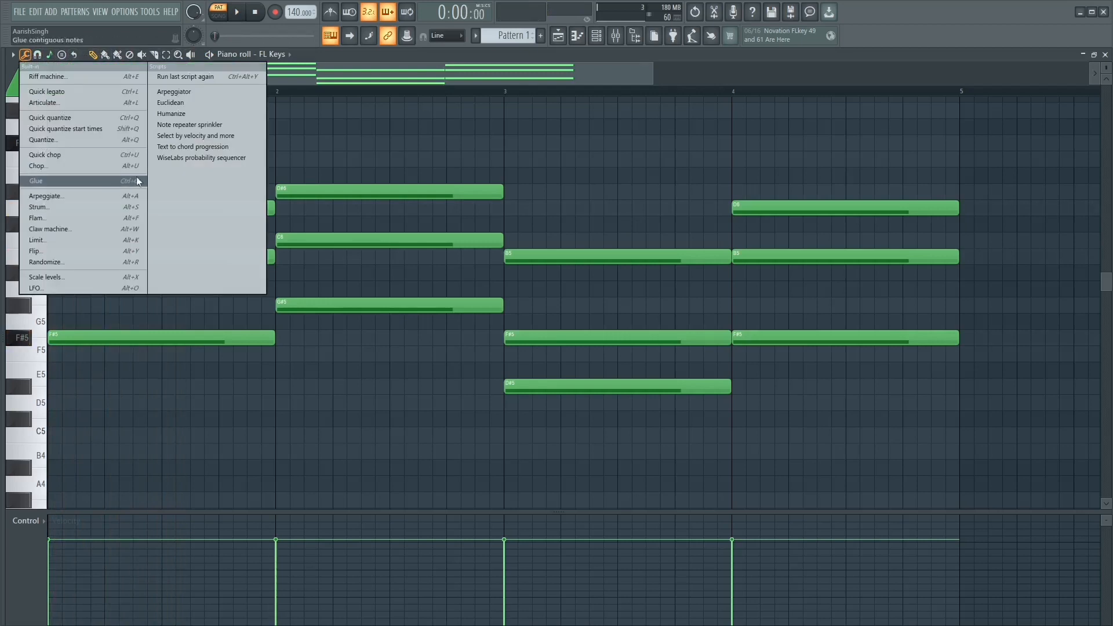
pyautogui.click(216, 115)
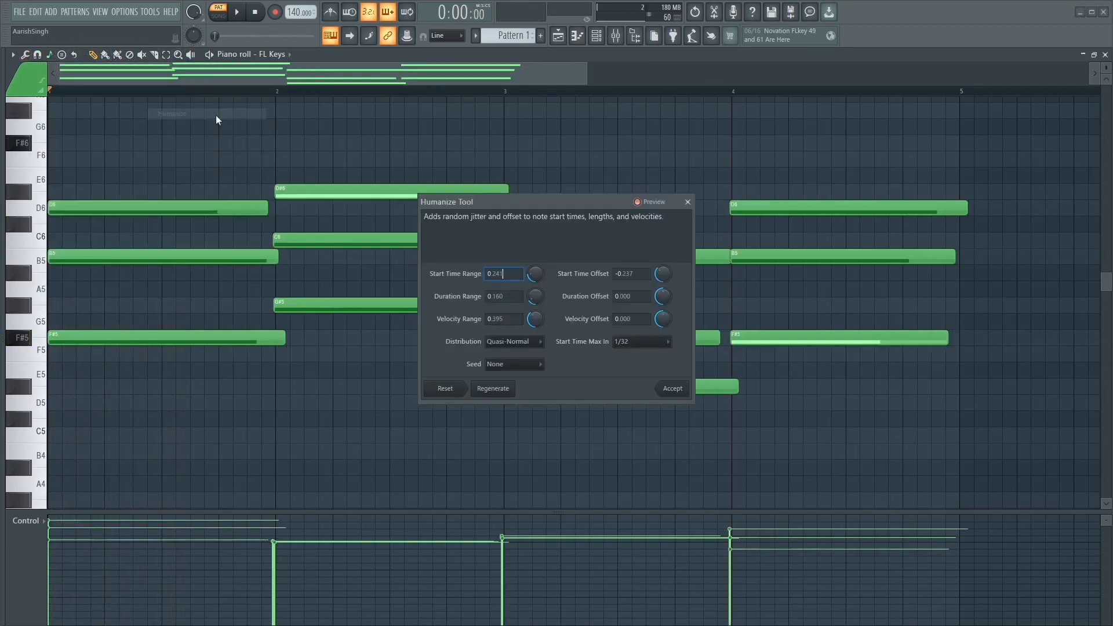
pyautogui.click(677, 387)
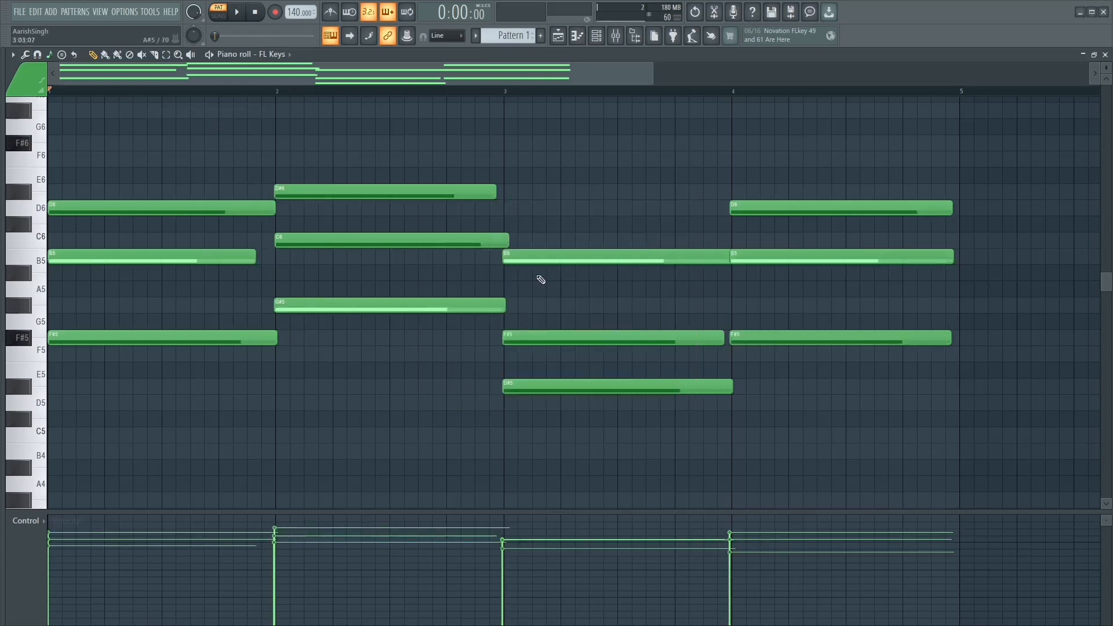
pyautogui.press('space')
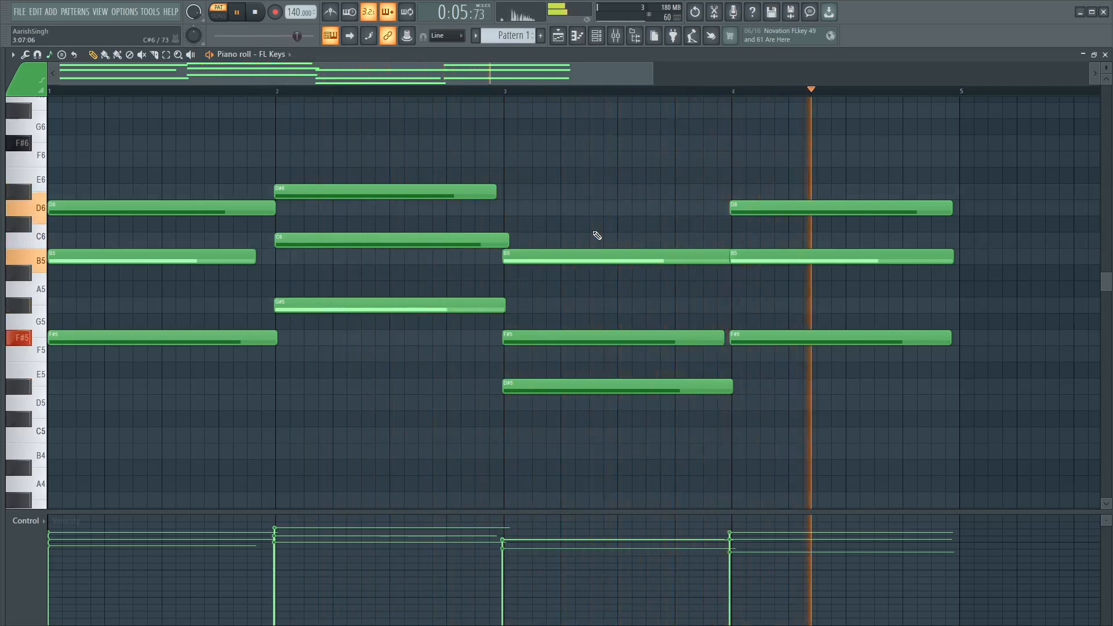
# Stop playback and add a B6 note at the start of bar 1 above the chords, shortened to one step
pyautogui.press('space')
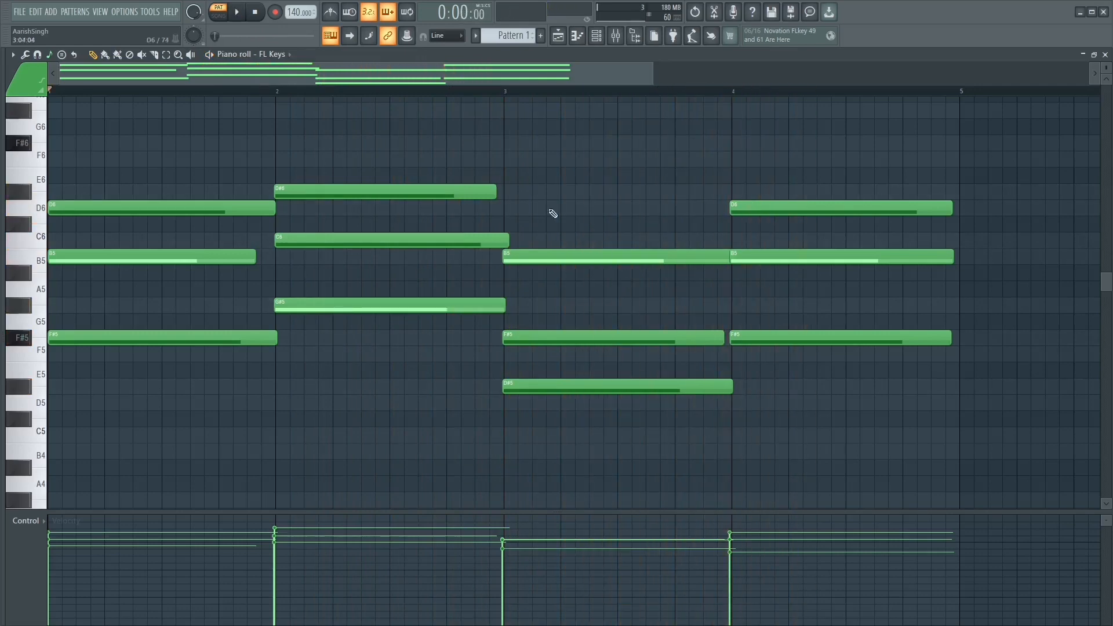
pyautogui.moveTo(1106, 288); pyautogui.dragTo(1103, 260)
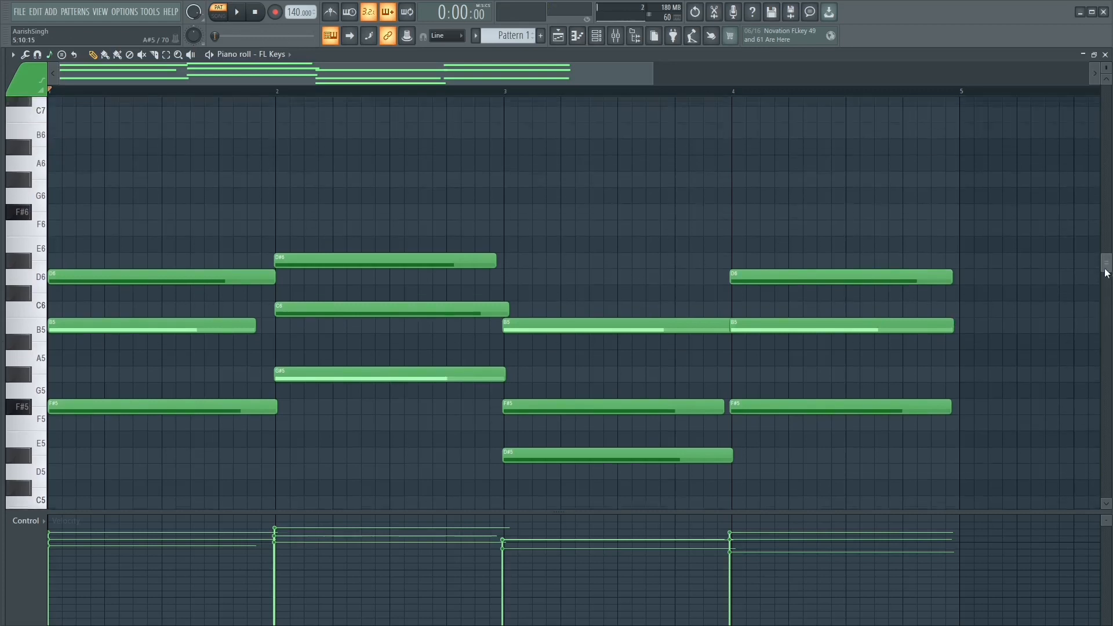
pyautogui.click(62, 217)
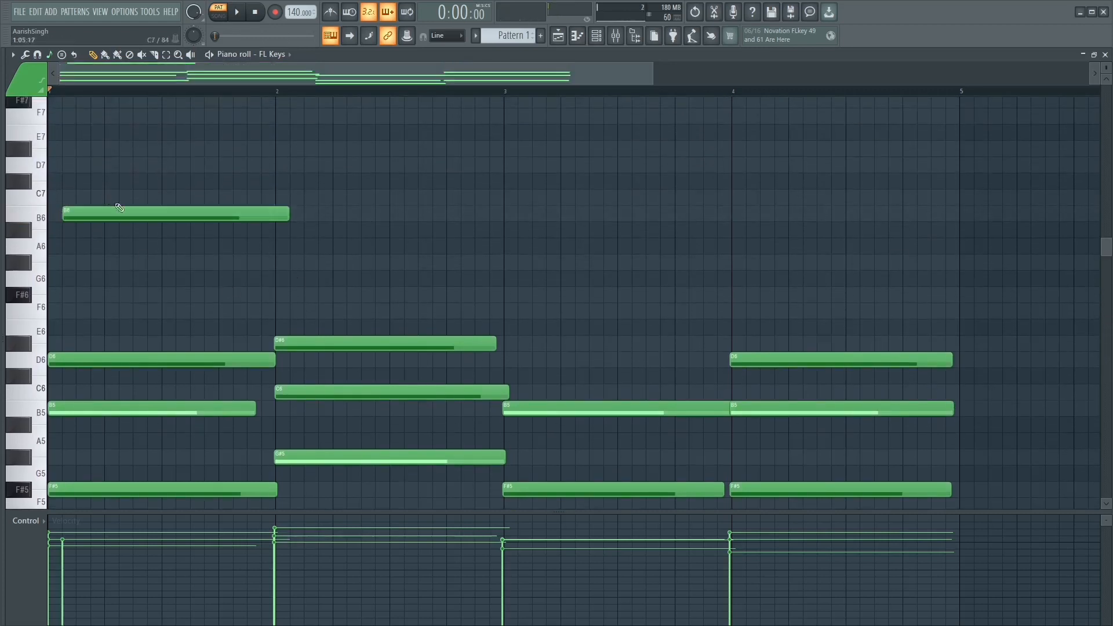
pyautogui.moveTo(117, 212); pyautogui.dragTo(102, 213)
pyautogui.moveTo(274, 214); pyautogui.dragTo(47, 215)
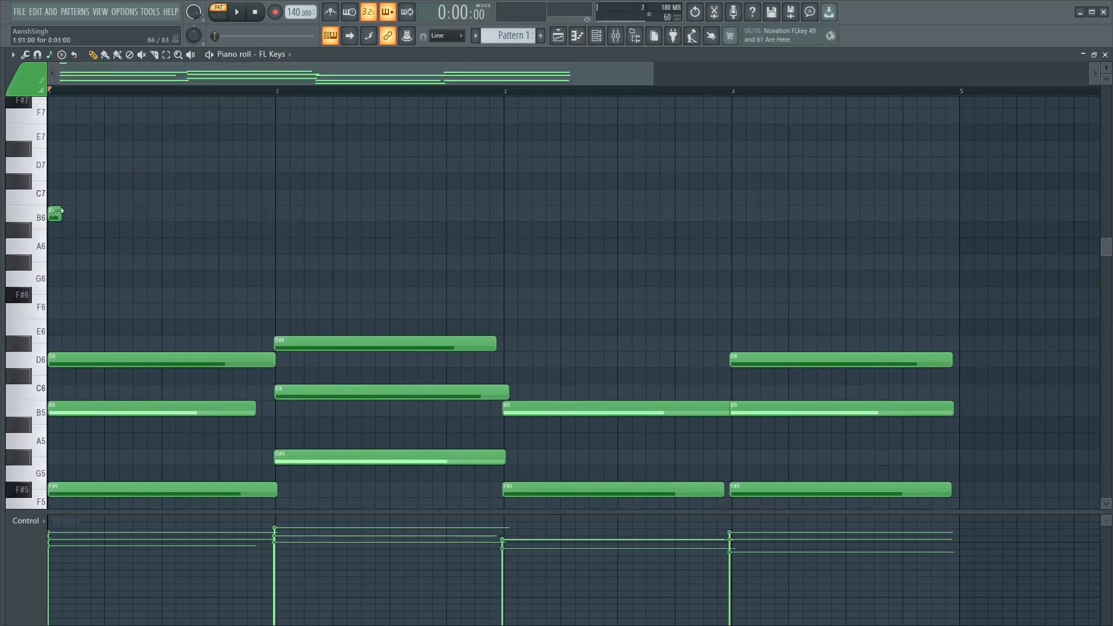
# Set the snap to 1/2 beat and place short C7, B6 and D7 notes half a beat apart after the first note
pyautogui.click(66, 197)
pyautogui.click(446, 36)
pyautogui.click(443, 174)
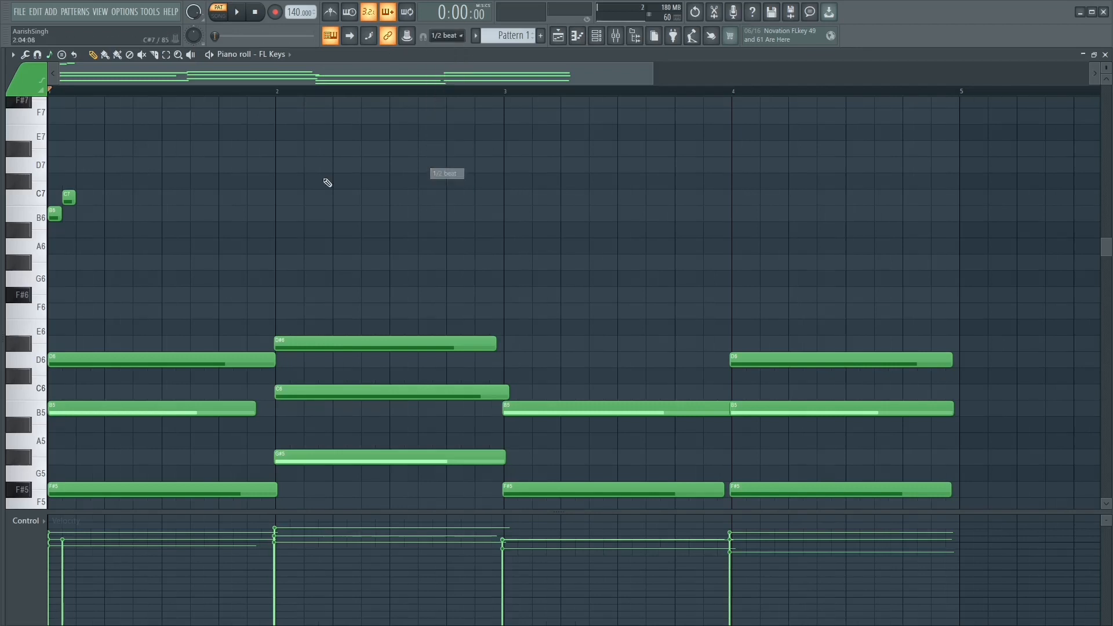
pyautogui.moveTo(68, 197); pyautogui.dragTo(82, 197)
pyautogui.click(112, 214)
pyautogui.click(139, 166)
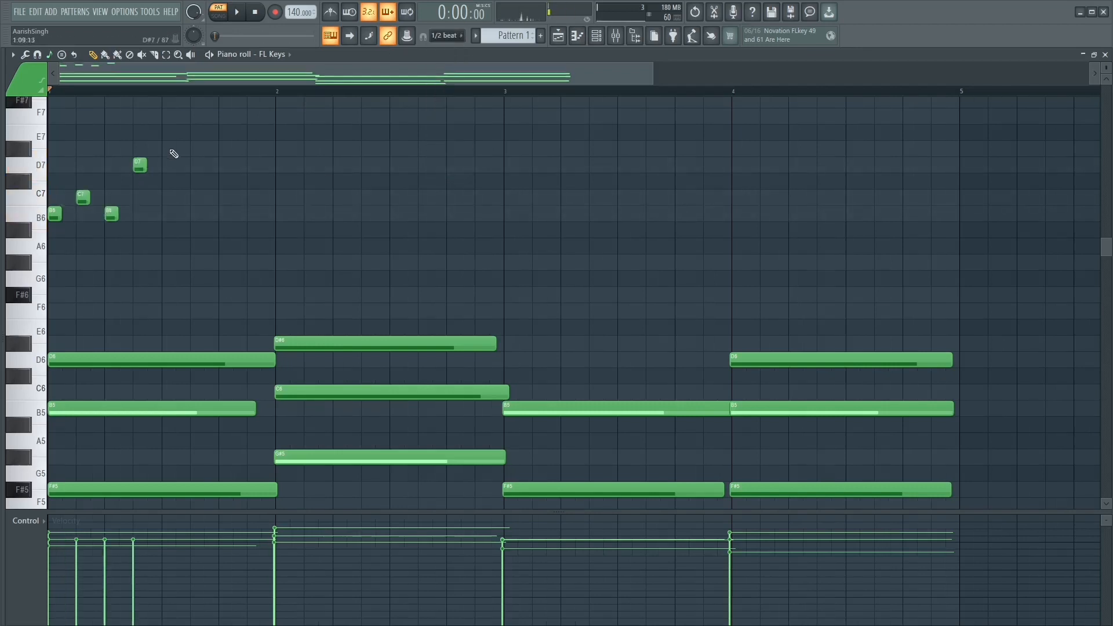
# Finish the bar 1 melody with short notes F7 on beat 3, D#7 half a beat after it, and D7 on the bar's last half beat
pyautogui.click(196, 149)
pyautogui.click(197, 116)
pyautogui.click(253, 149)
pyautogui.rightClick(204, 150)
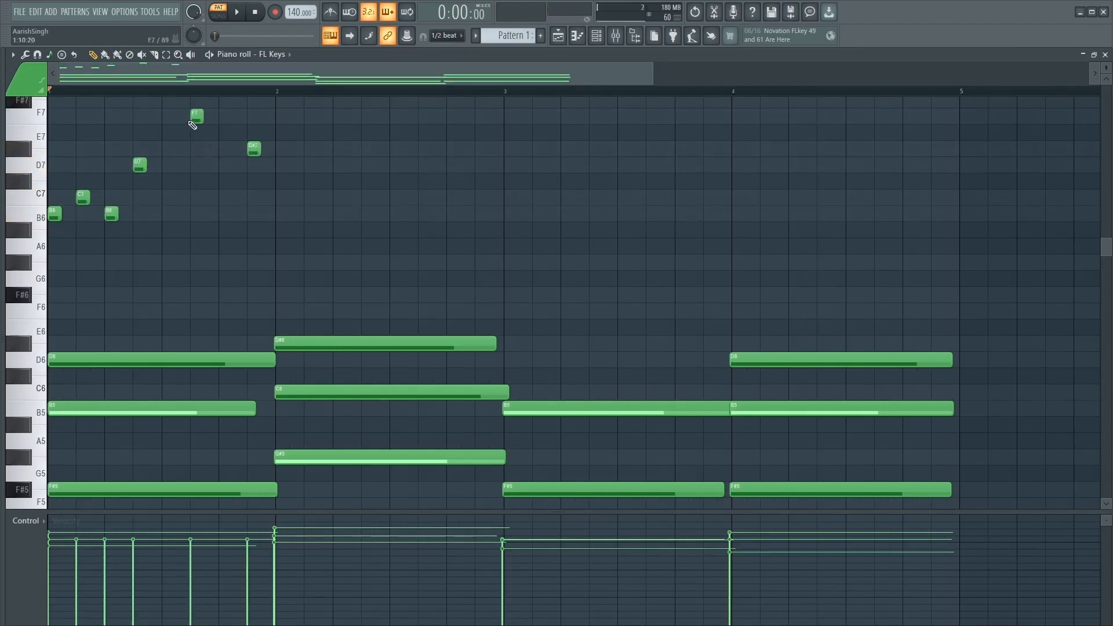
pyautogui.moveTo(197, 118); pyautogui.dragTo(169, 118)
pyautogui.click(197, 149)
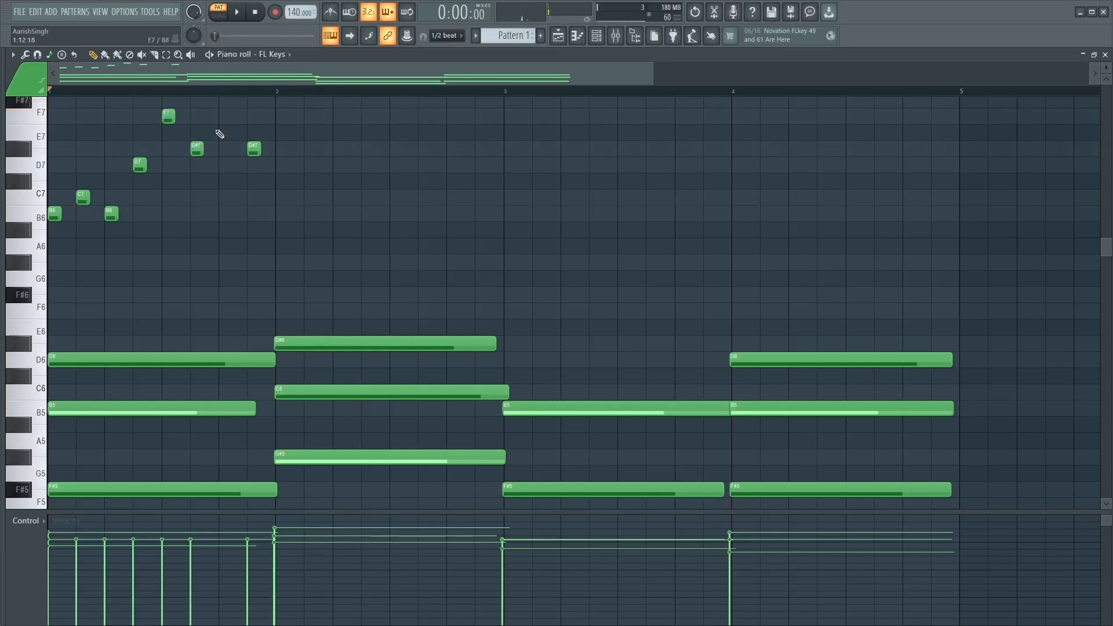
pyautogui.moveTo(254, 149); pyautogui.dragTo(254, 165)
# Repeat the bar 1 melody across bars 2 to 4 and play back the pattern
pyautogui.moveTo(310, 109); pyautogui.dragTo(740, 214)
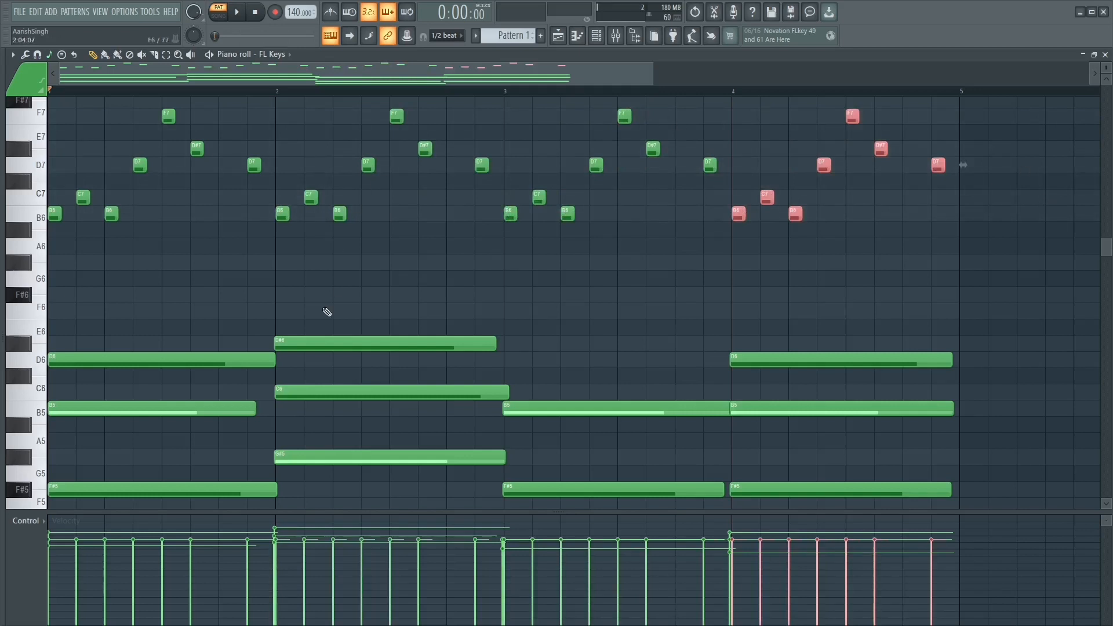
pyautogui.press('space')
pyautogui.press('space')
# Select all the melody notes and apply the Humanize script with the Start Time Max Interval set to 1/64
pyautogui.moveTo(998, 99); pyautogui.dragTo(51, 286)
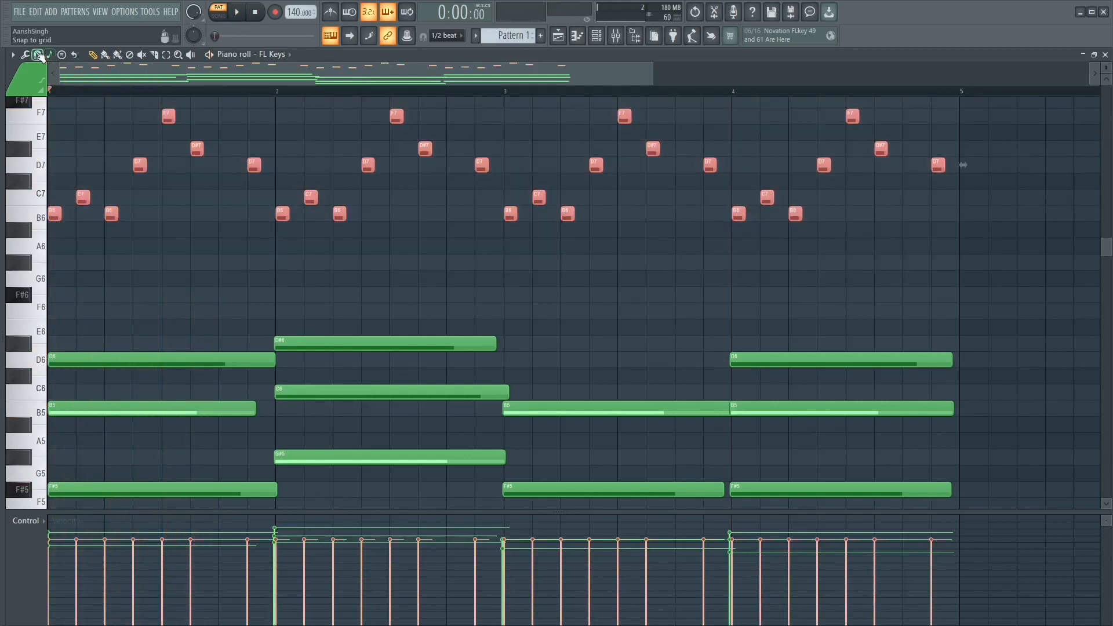
pyautogui.click(25, 54)
pyautogui.click(199, 113)
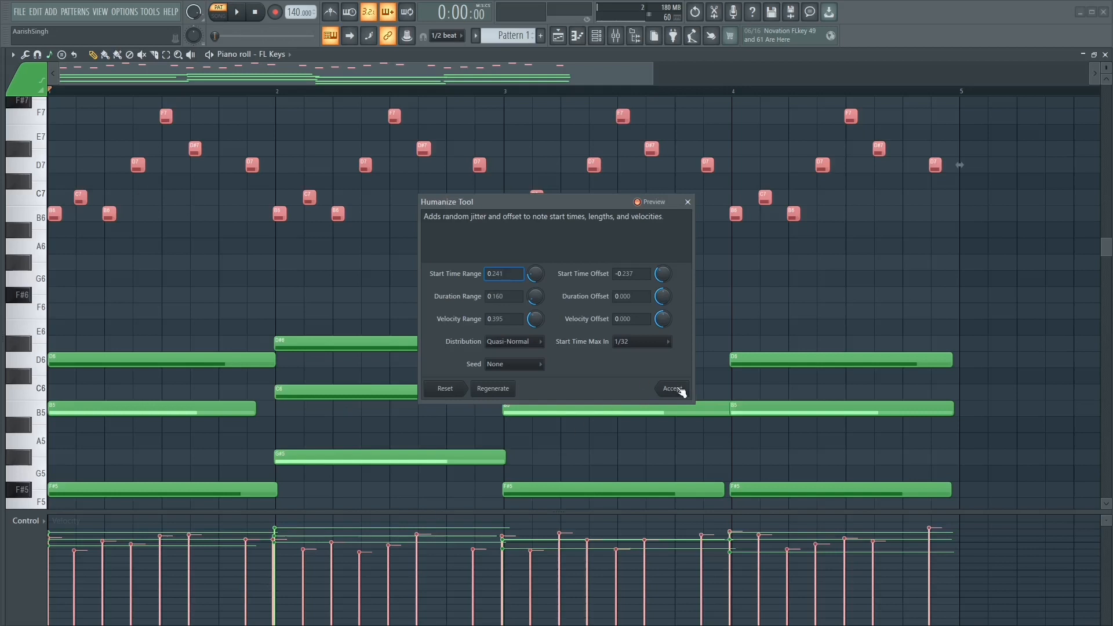
pyautogui.click(645, 341)
pyautogui.click(636, 364)
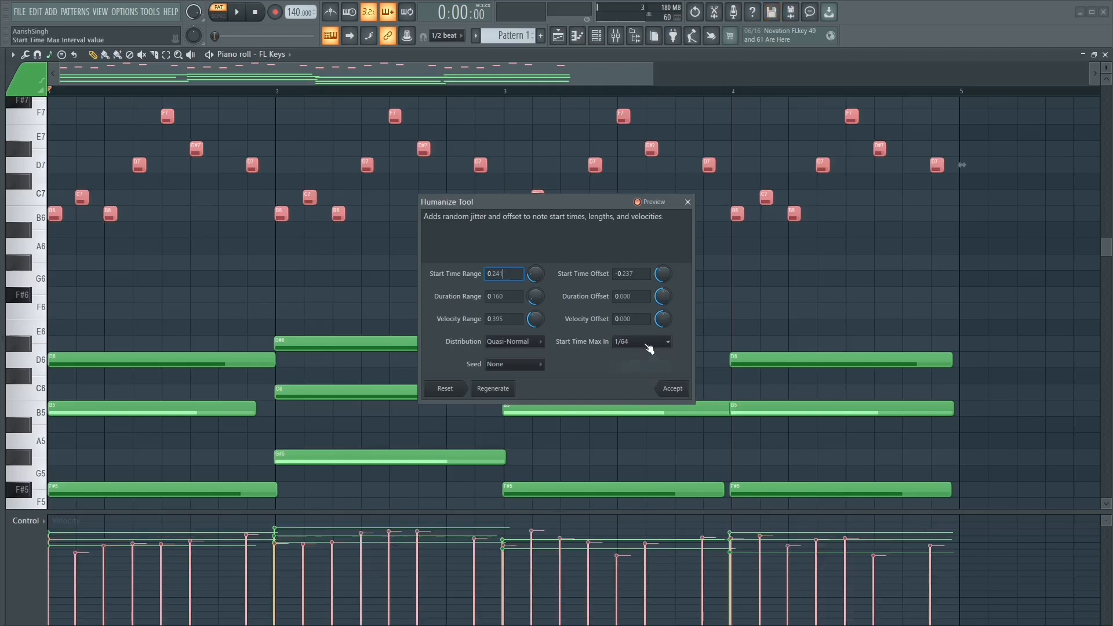
pyautogui.click(672, 389)
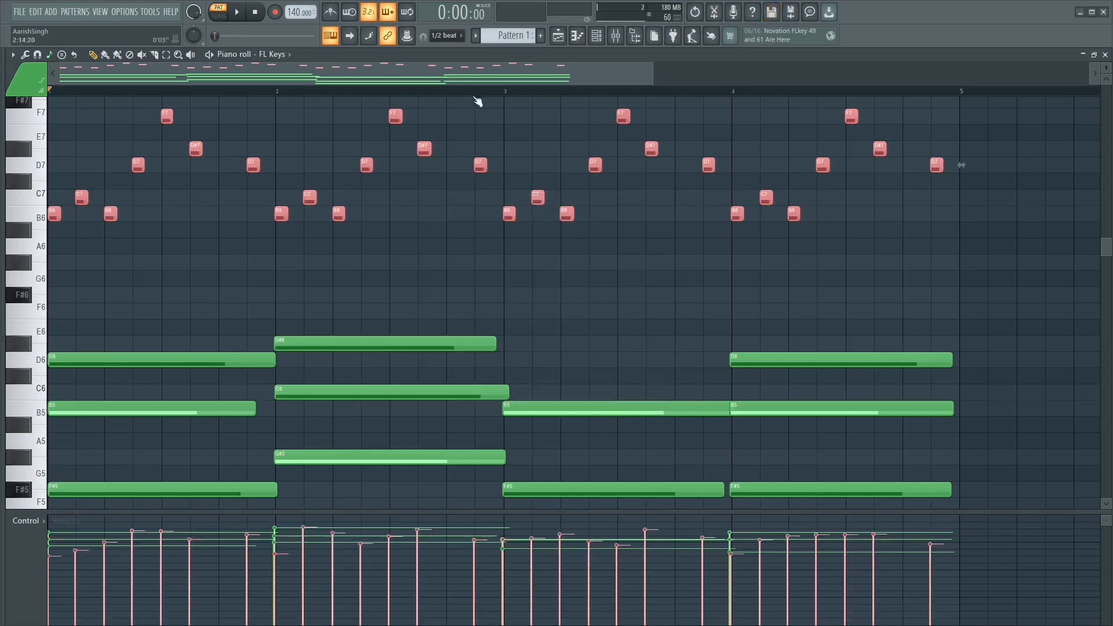
# Inspect the humanized melody notes up close in bar 1, then play back the full pattern
pyautogui.moveTo(653, 73); pyautogui.dragTo(218, 83)
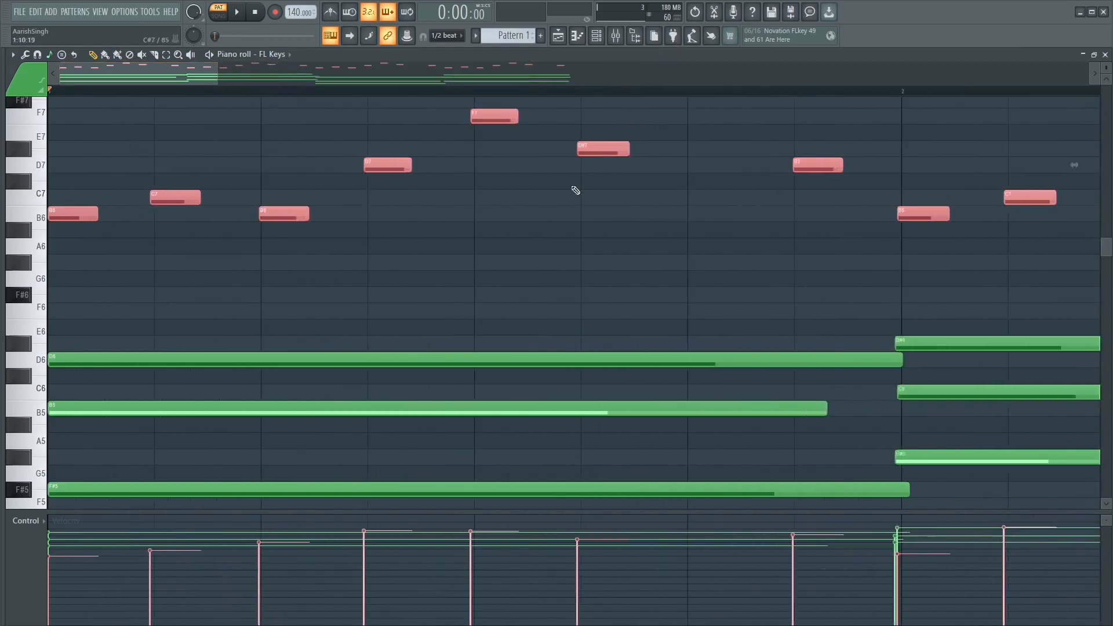
pyautogui.moveTo(223, 81); pyautogui.dragTo(636, 81)
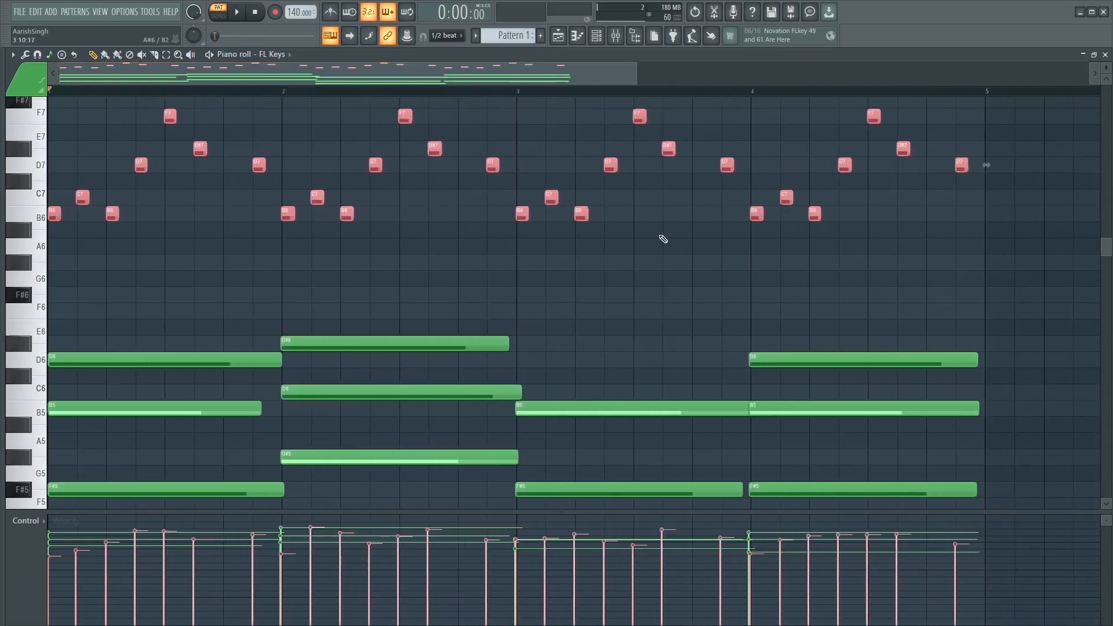
pyautogui.press('space')
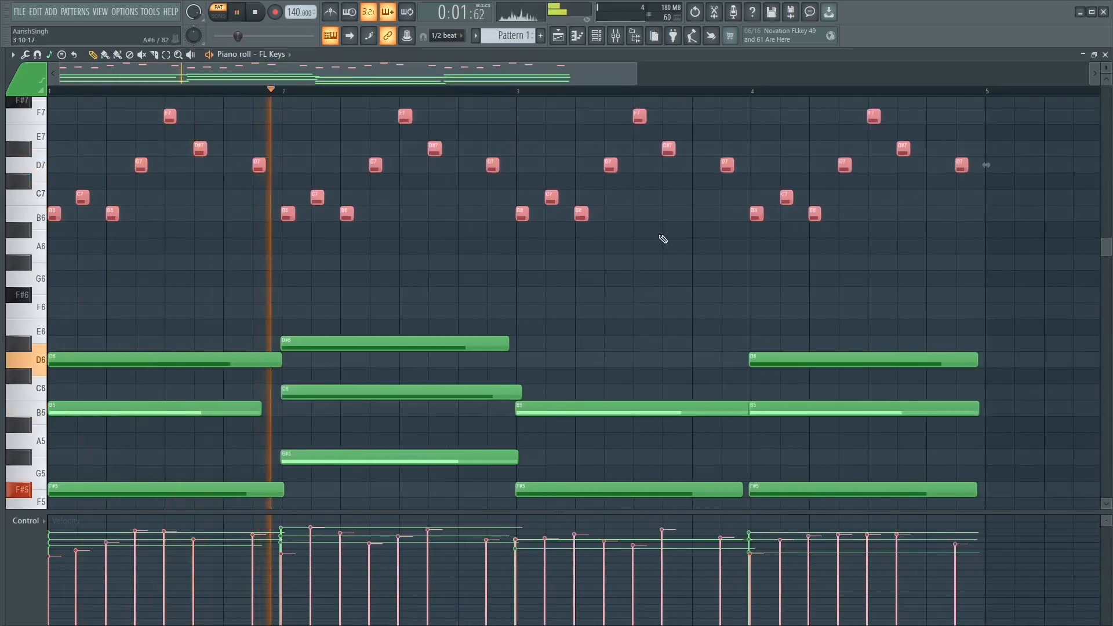
pyautogui.press('space')
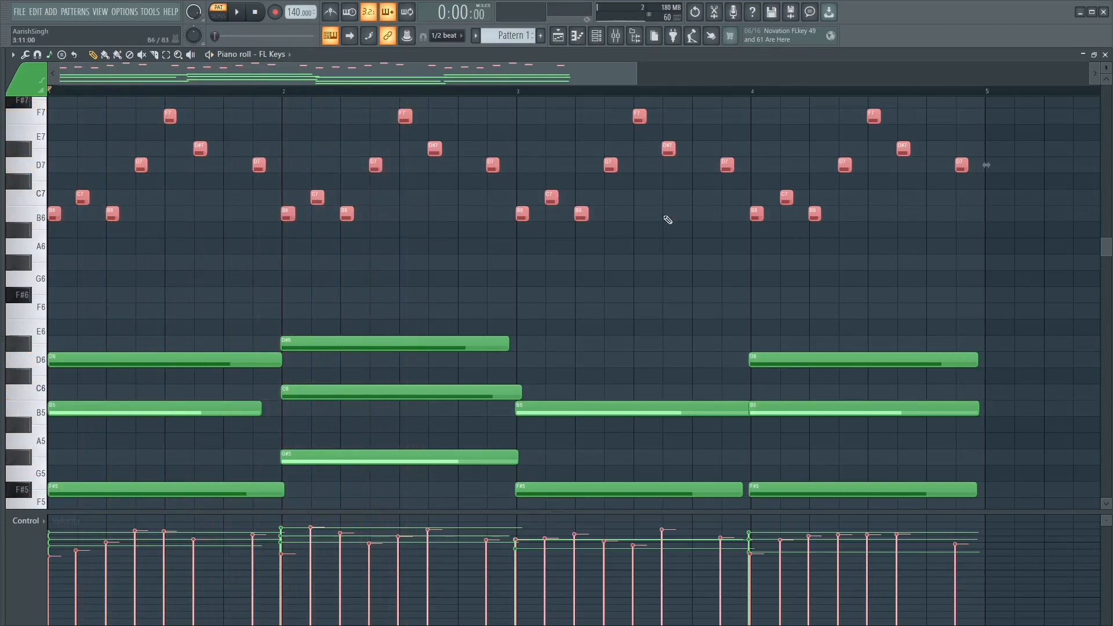
# Delete all notes from the piano roll and open the Text to chord progression script
pyautogui.press('Delete')
pyautogui.press('Delete')
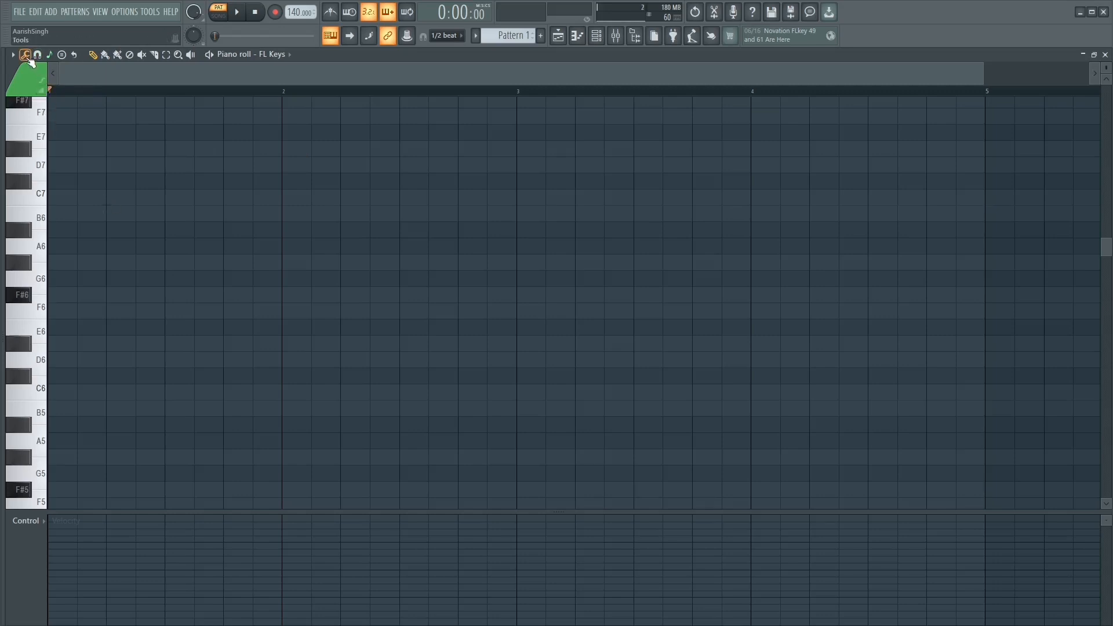
pyautogui.click(25, 55)
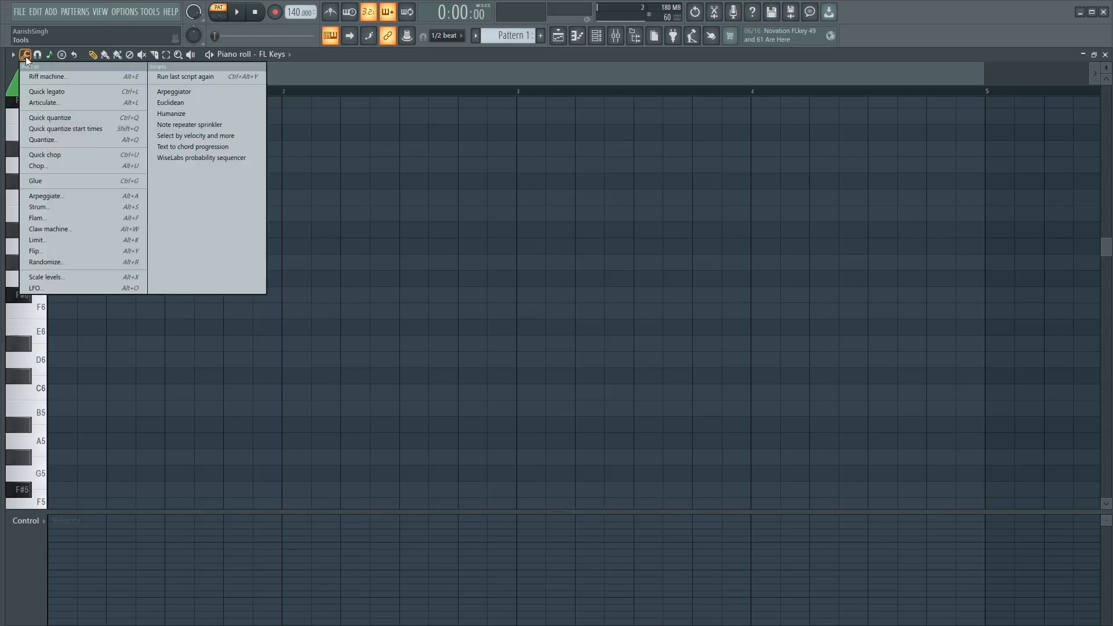
pyautogui.click(213, 147)
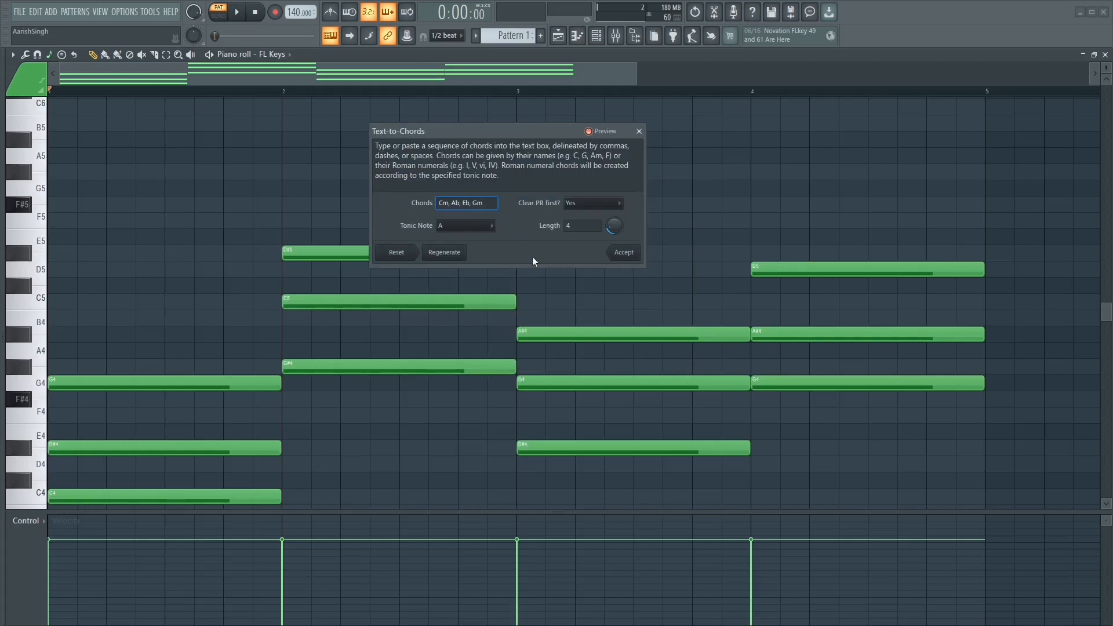
# Replace the default chord sequence in the script with C and Am
pyautogui.moveTo(492, 203); pyautogui.dragTo(415, 205)
pyautogui.press('BackSpace')
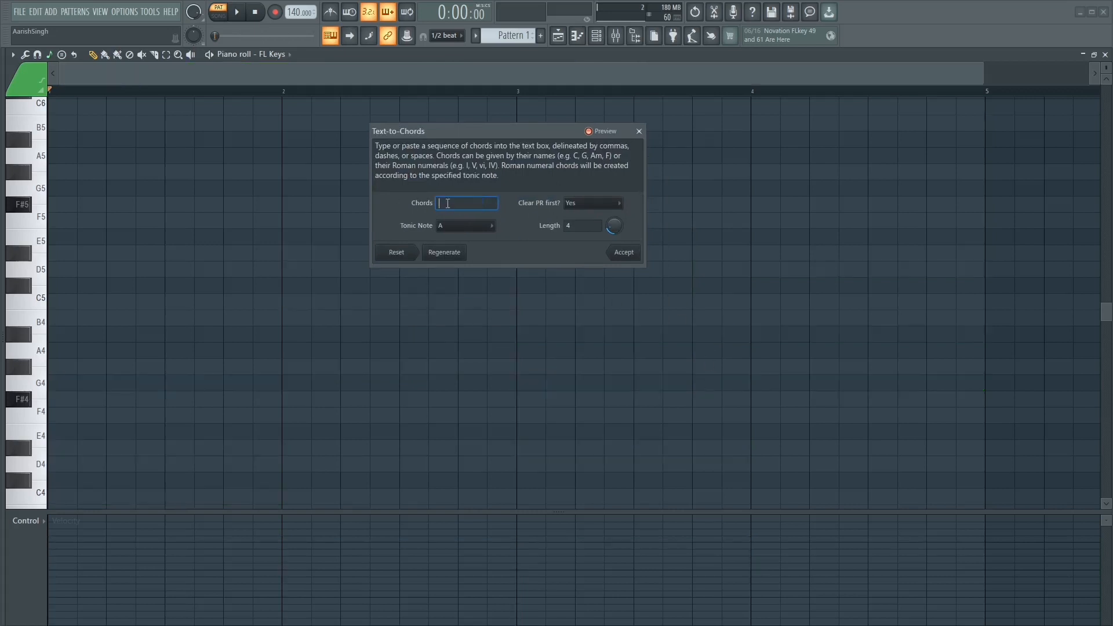
pyautogui.write('C')
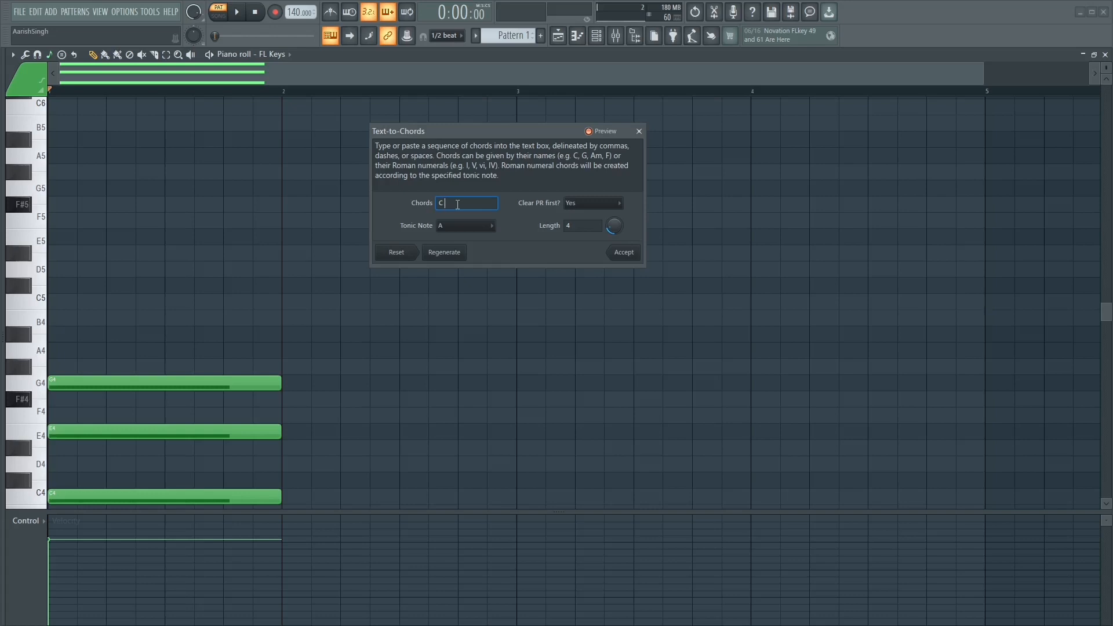
pyautogui.write('A')
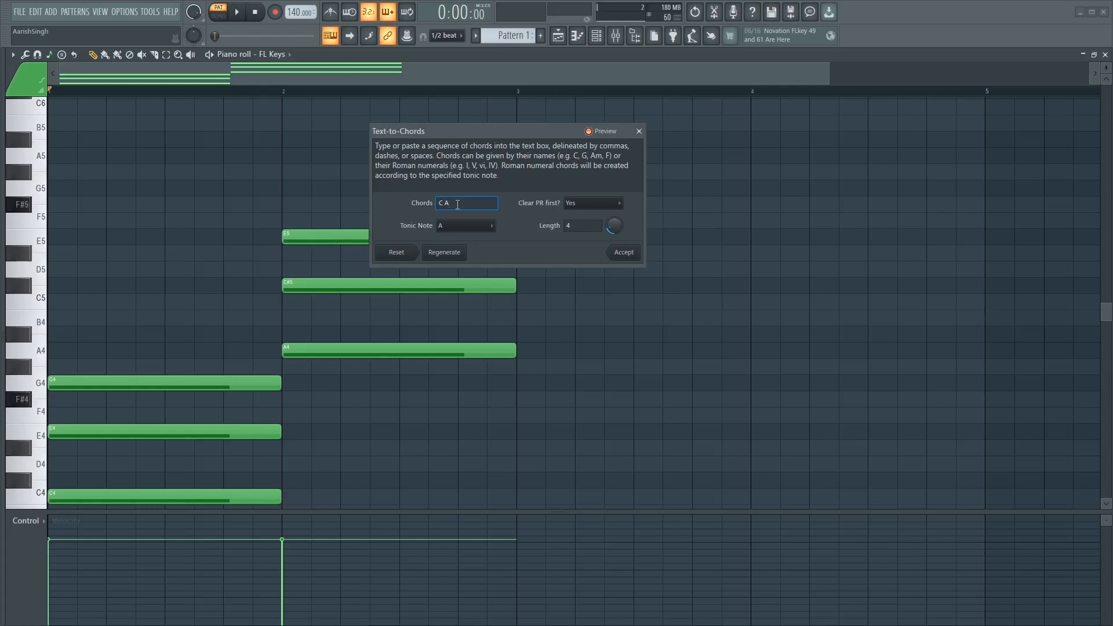
pyautogui.write('m')
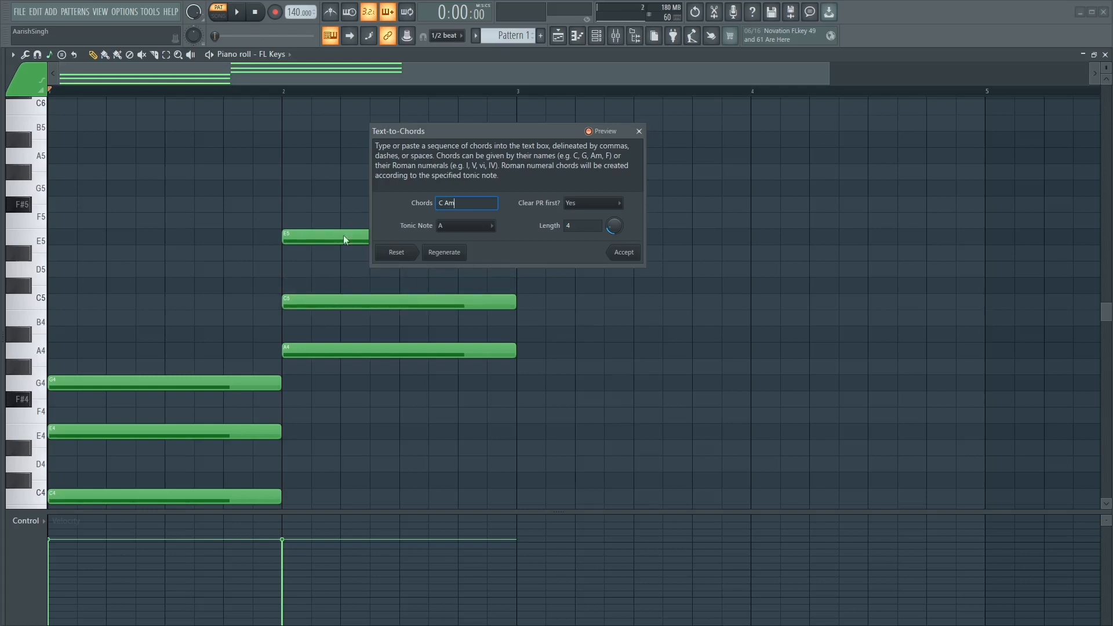
pyautogui.press('BackSpace')
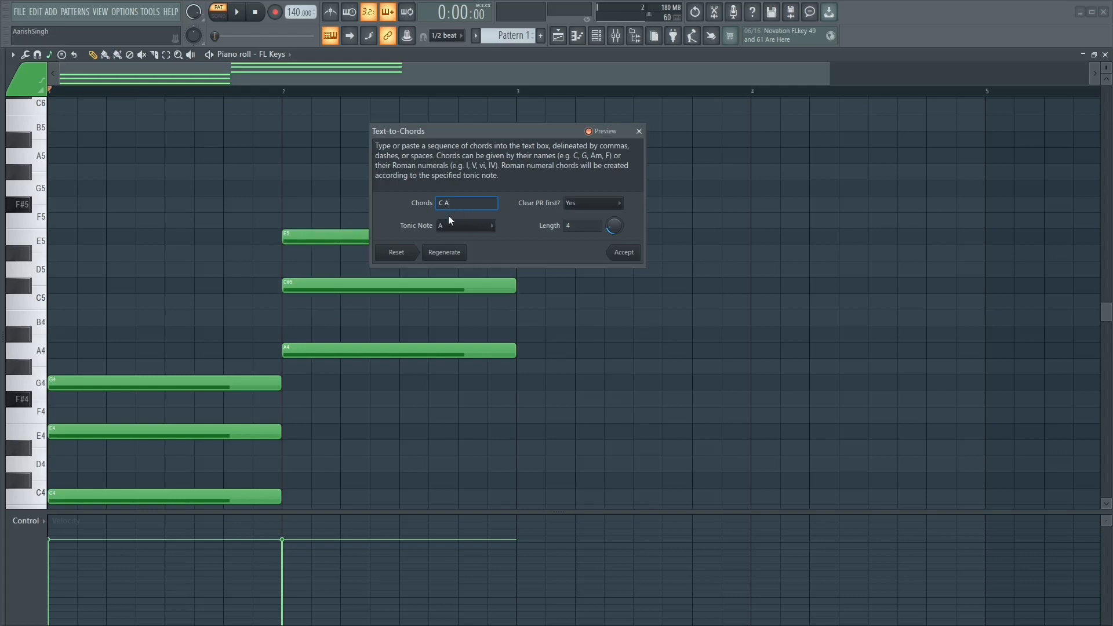
pyautogui.write('m')
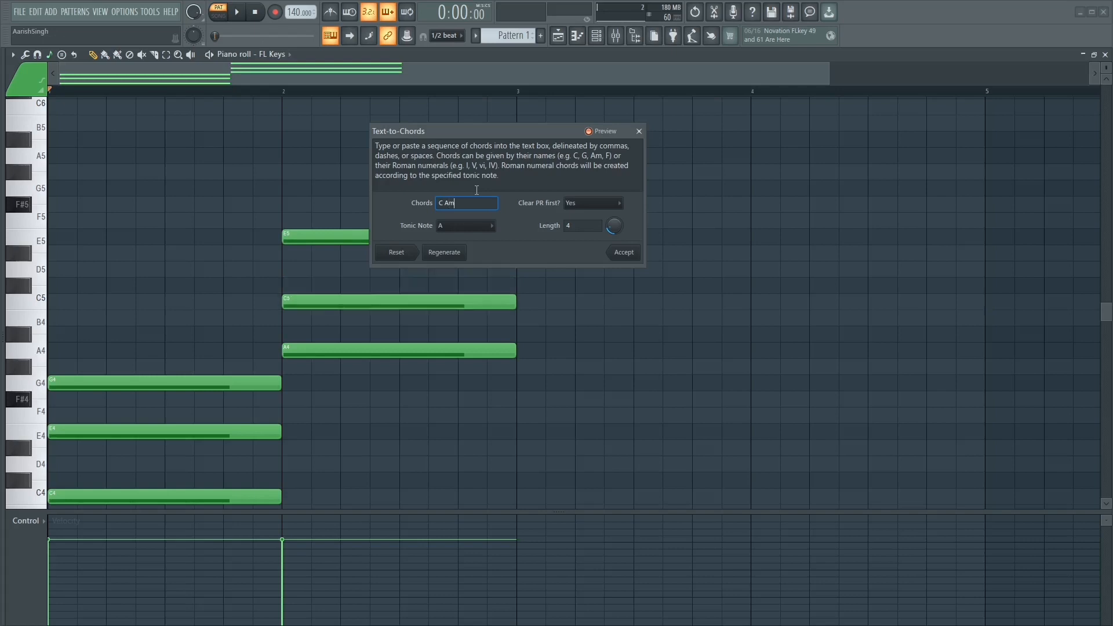
# Extend the chord sequence with Em and C, previewing the playback in between
pyautogui.press('space')
pyautogui.write('Em')
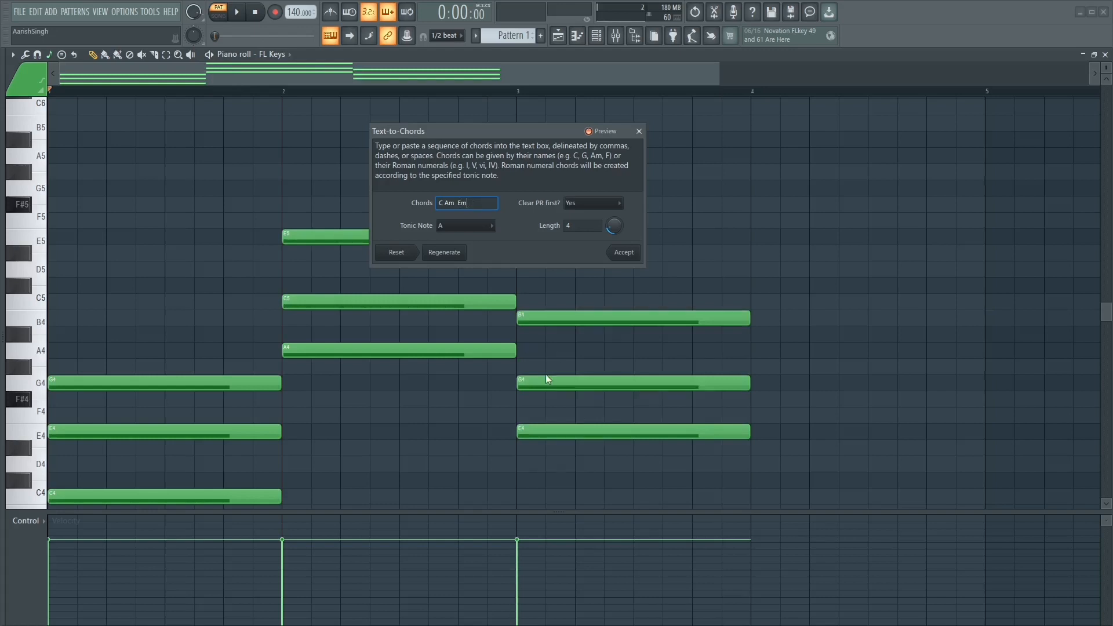
pyautogui.press('space')
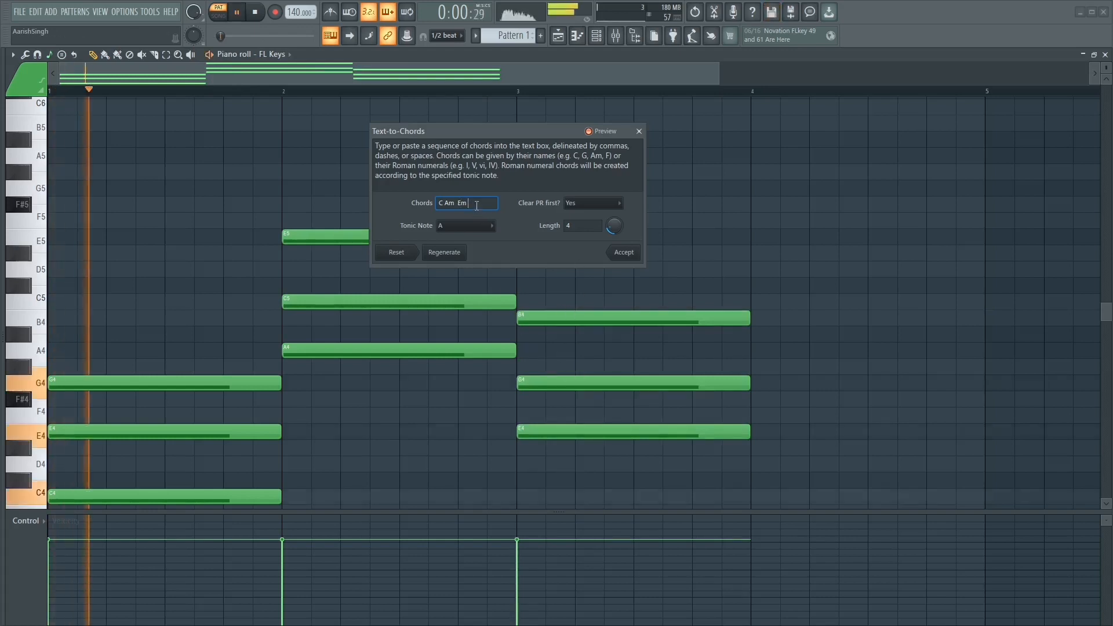
pyautogui.press('space')
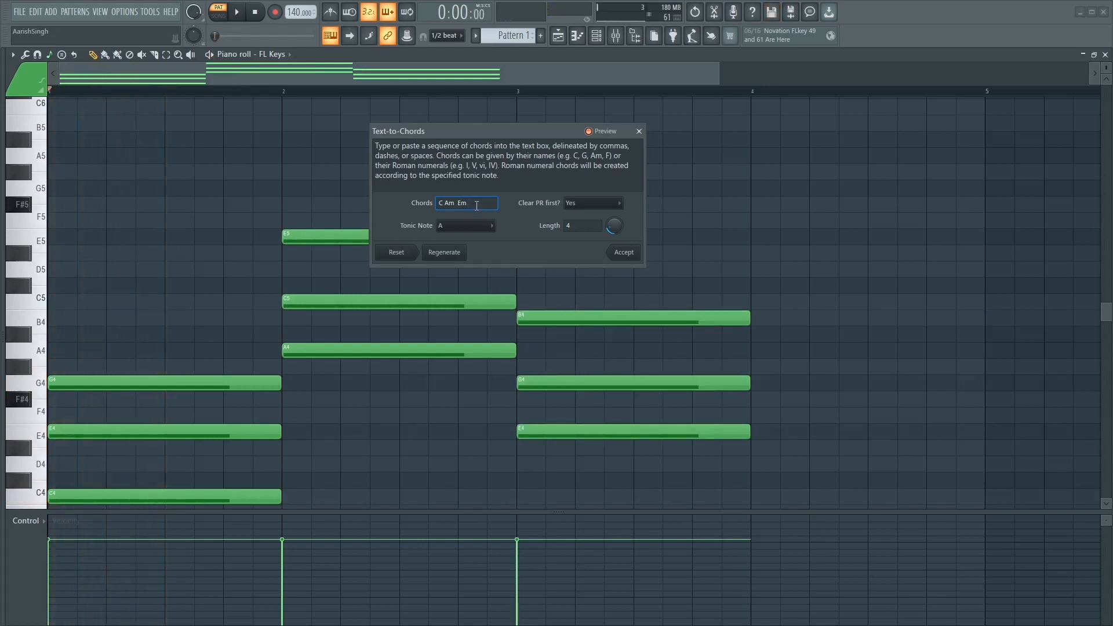
pyautogui.write('C')
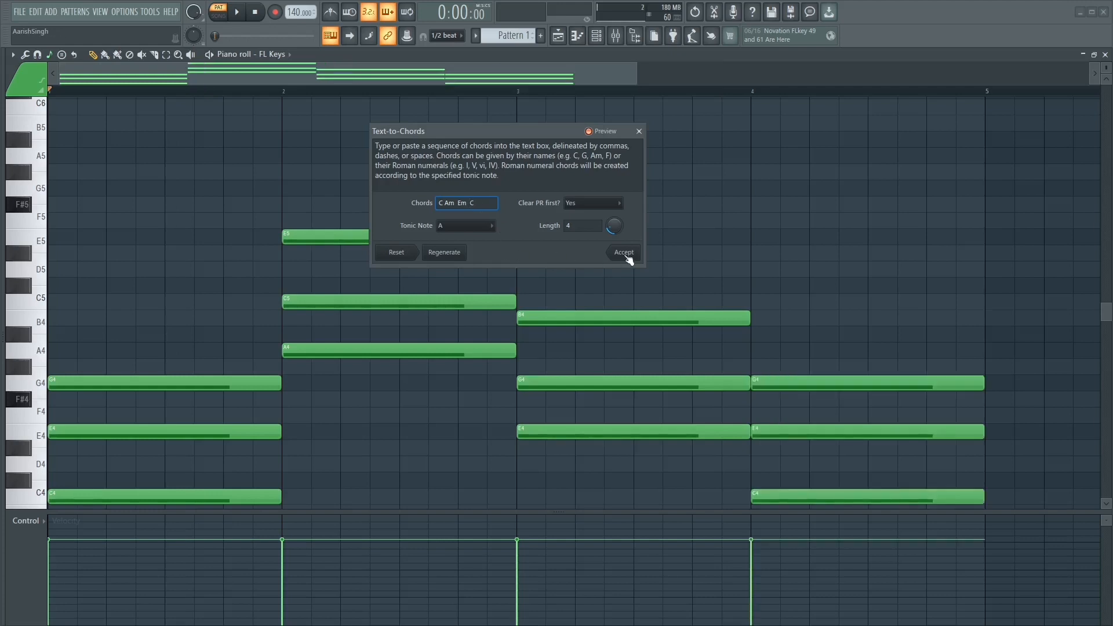
# Keep Clear PR first at Yes and Length at 4, and set the Tonic Note to C
pyautogui.moveTo(614, 231); pyautogui.dragTo(614, 232)
pyautogui.click(585, 204)
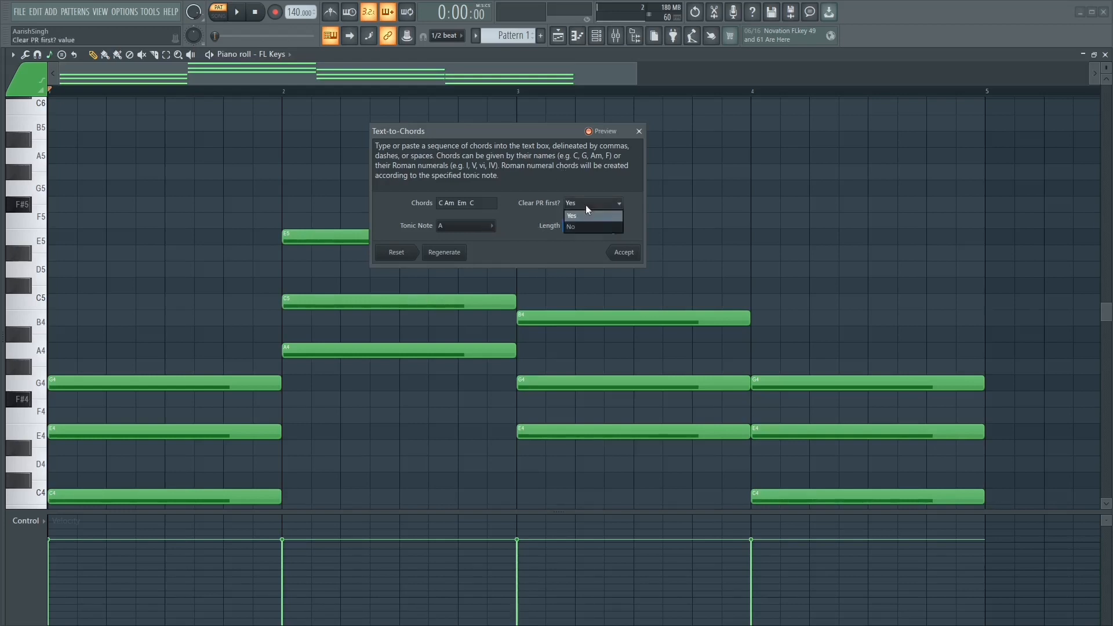
pyautogui.click(576, 215)
pyautogui.click(454, 226)
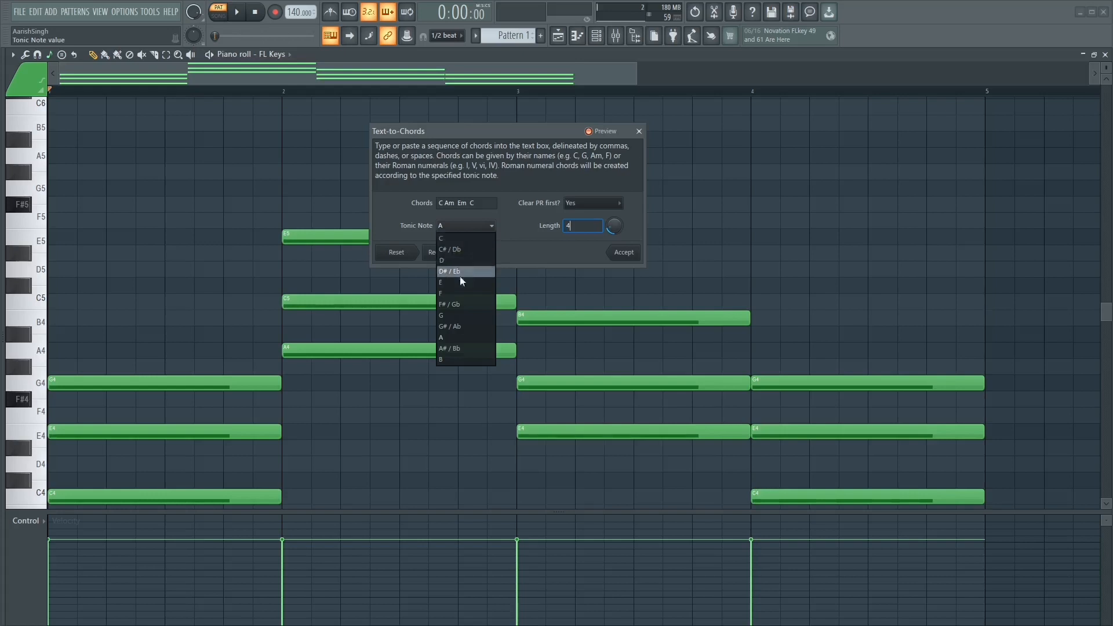
pyautogui.click(465, 238)
pyautogui.click(455, 226)
pyautogui.click(461, 238)
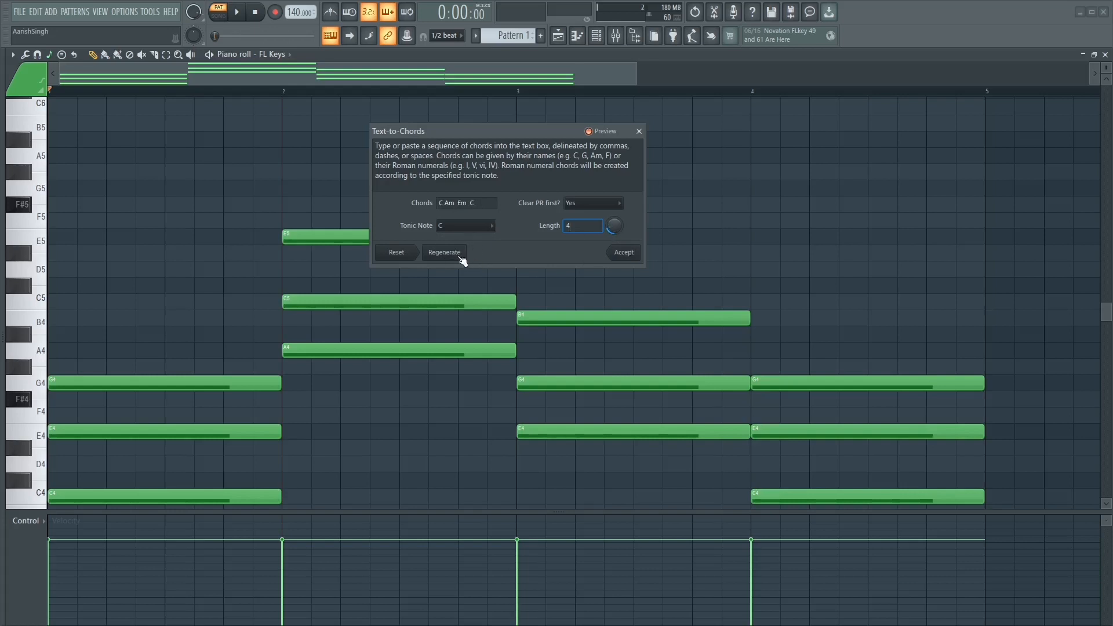
# Accept the generated chord progression and set the piano roll snap to Line
pyautogui.click(632, 256)
pyautogui.moveTo(1108, 312); pyautogui.dragTo(1107, 330)
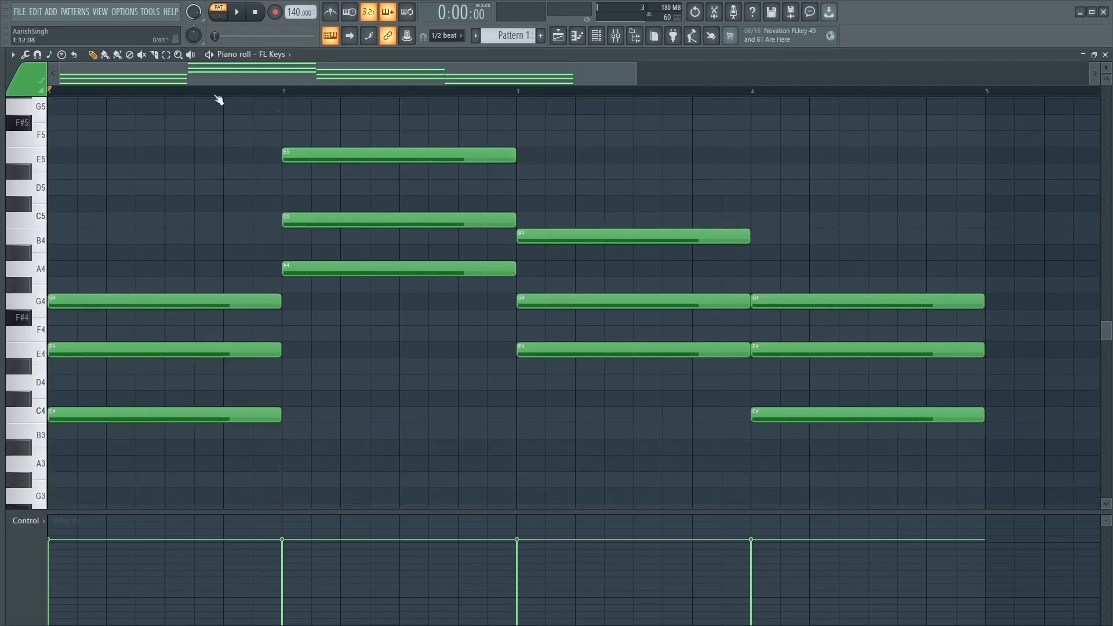
pyautogui.click(447, 36)
pyautogui.click(454, 49)
pyautogui.moveTo(636, 74); pyautogui.dragTo(707, 75)
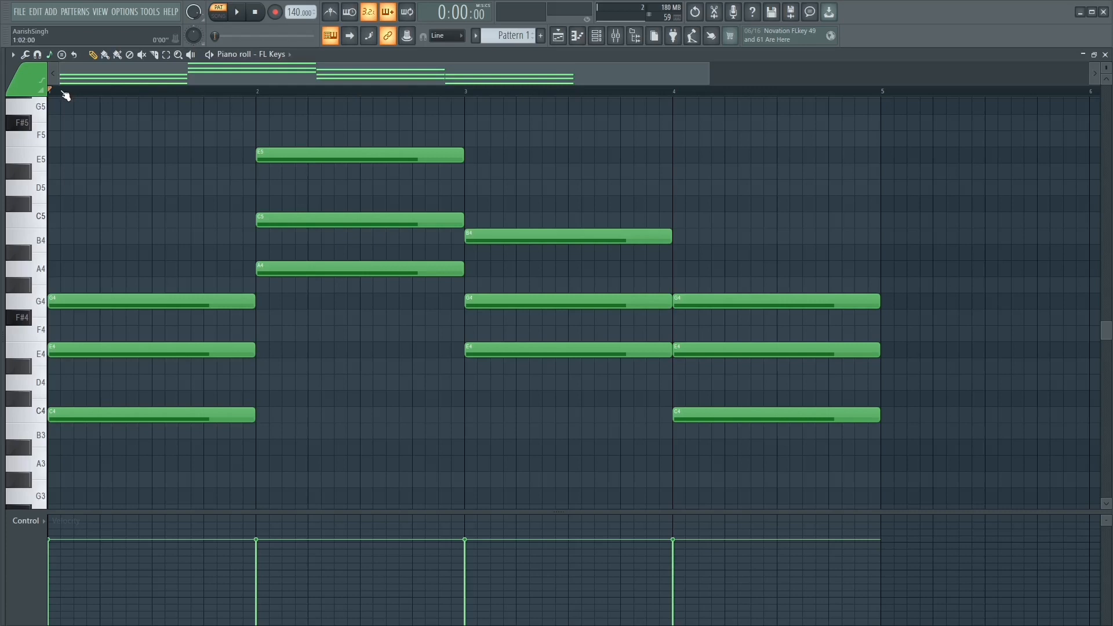
# Add a time marker named C MAJOR at bar 1, above the first chord
pyautogui.hotkey('alt', 't')
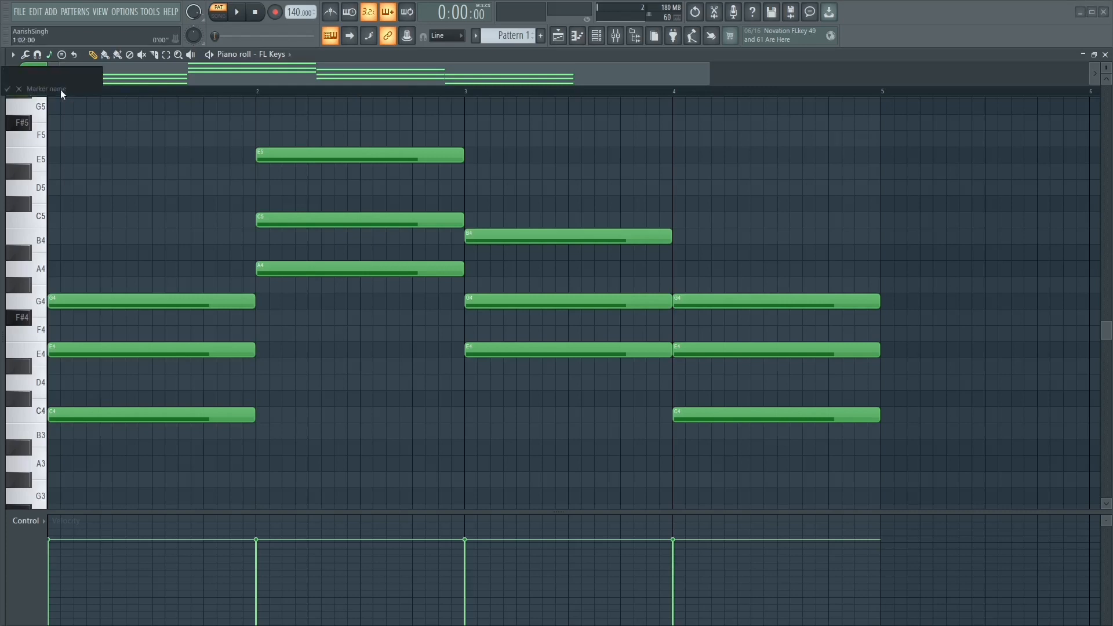
pyautogui.click(19, 89)
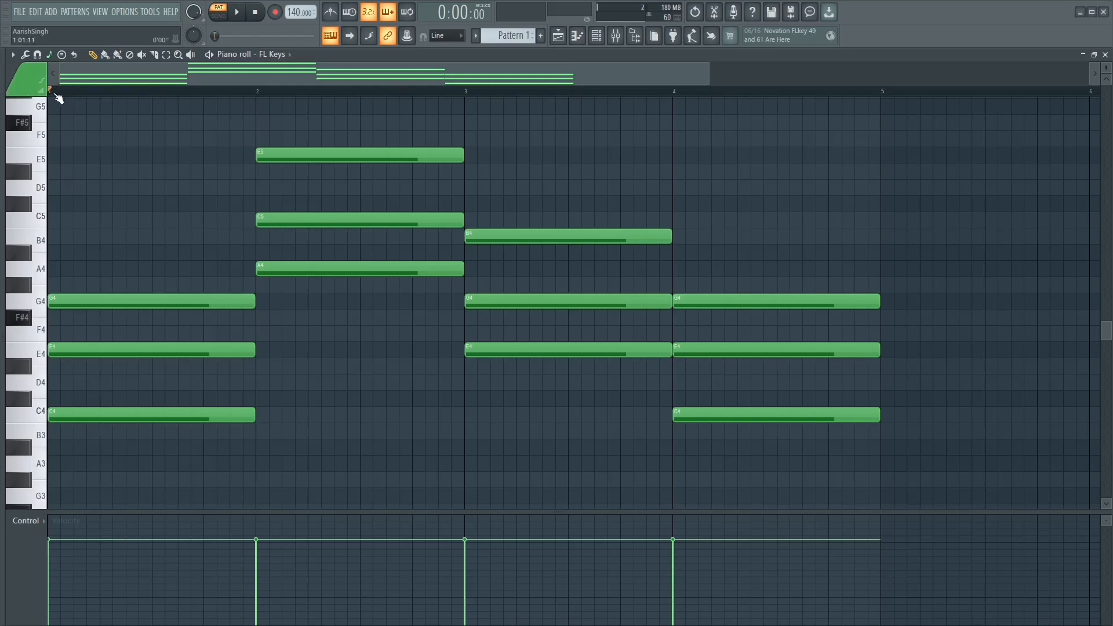
pyautogui.hotkey('alt', 't')
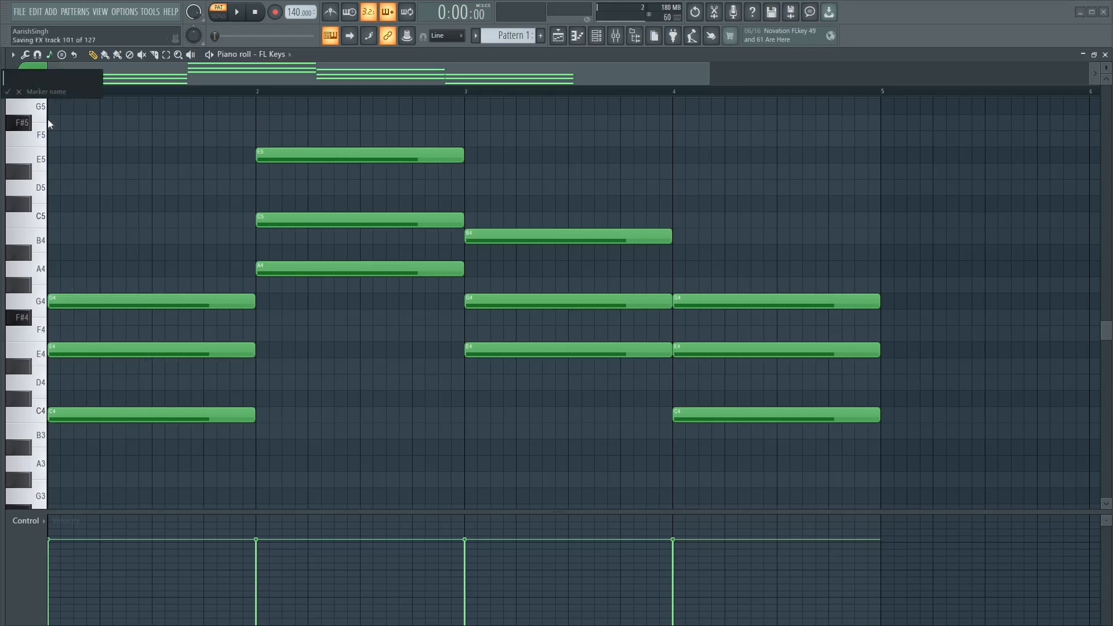
pyautogui.write('C MAJOR')
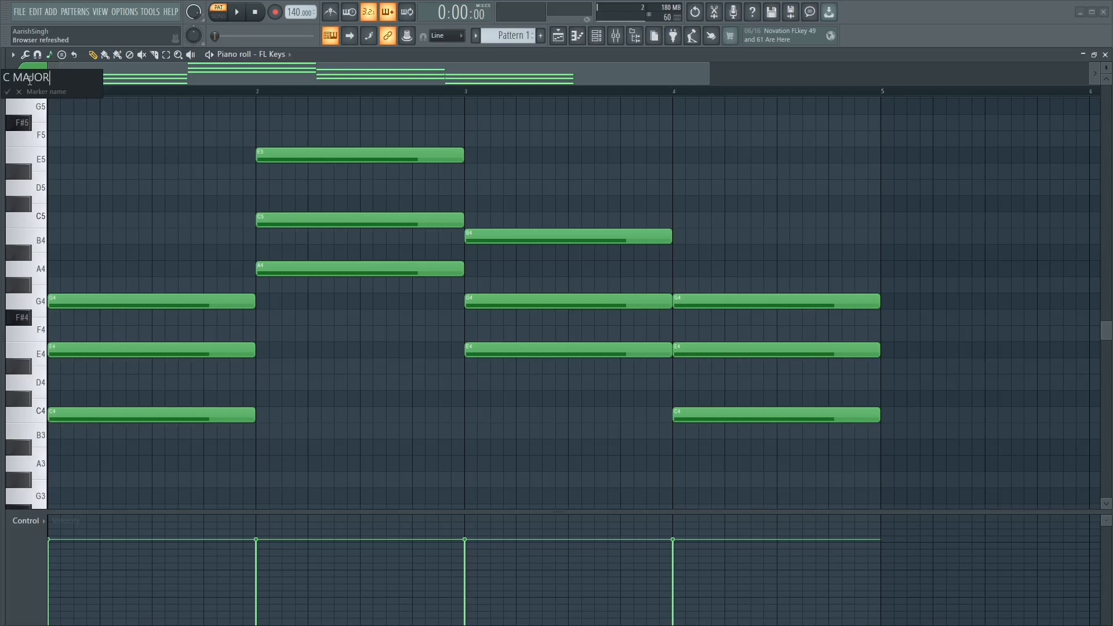
pyautogui.click(8, 92)
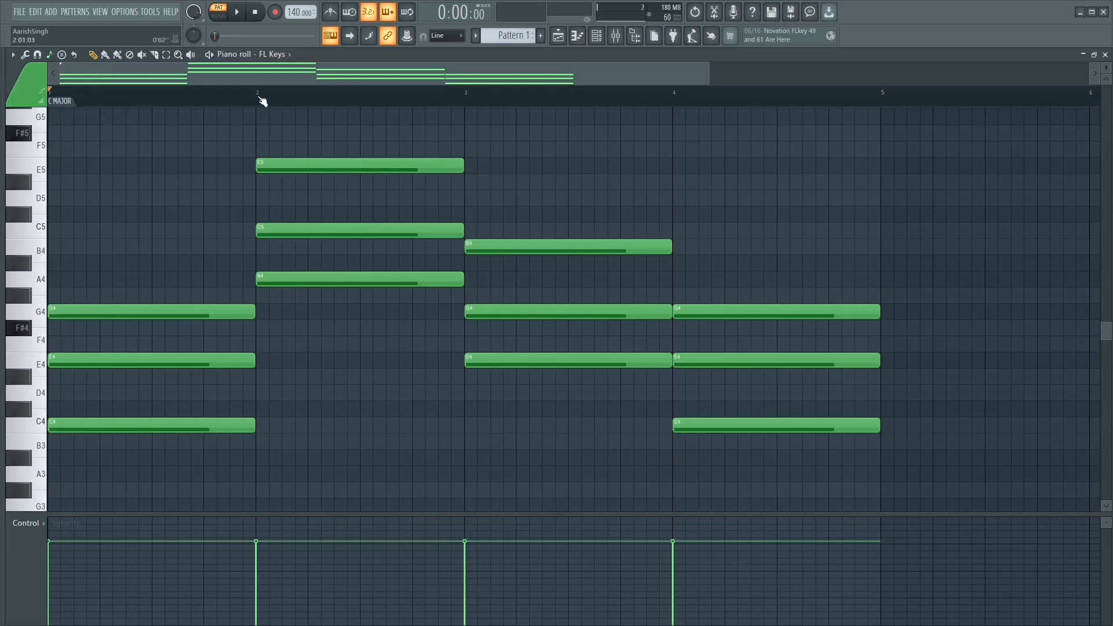
# Place a time marker named A minor at bar 2, above the second chord
pyautogui.click(259, 97)
pyautogui.hotkey('alt', 't')
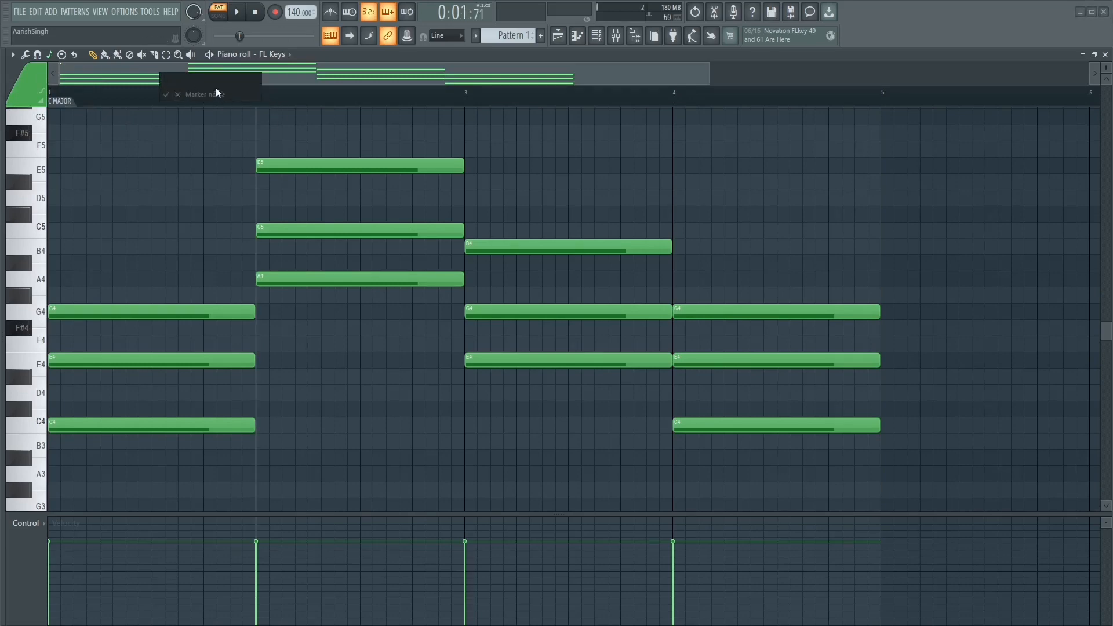
pyautogui.write('A minor')
pyautogui.click(166, 95)
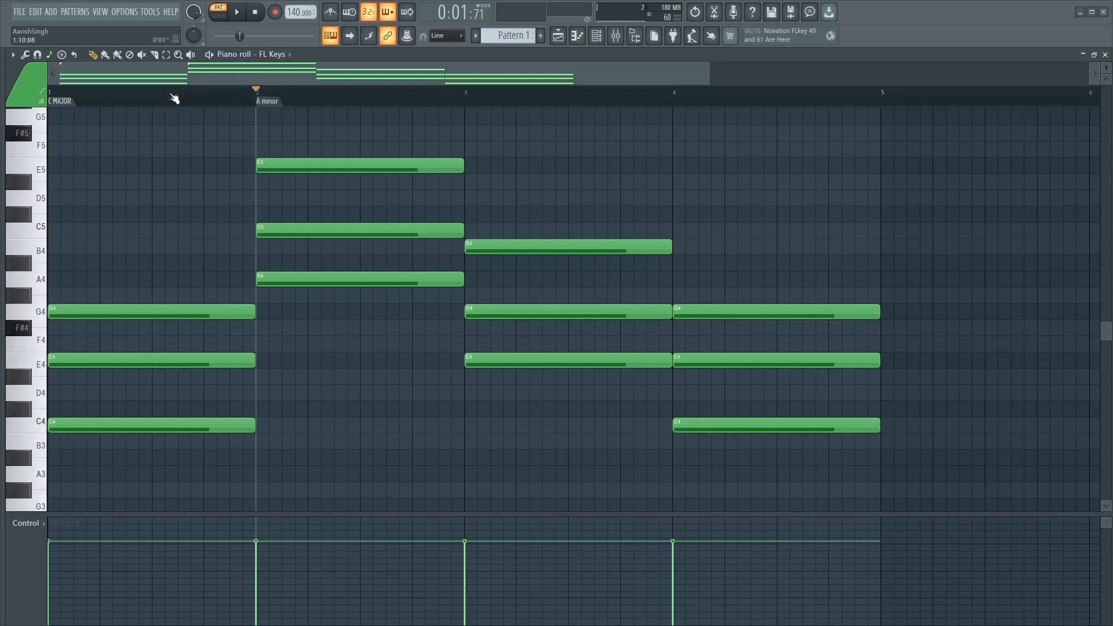
# Label the third chord with a time marker named E minor at bar 3
pyautogui.click(467, 92)
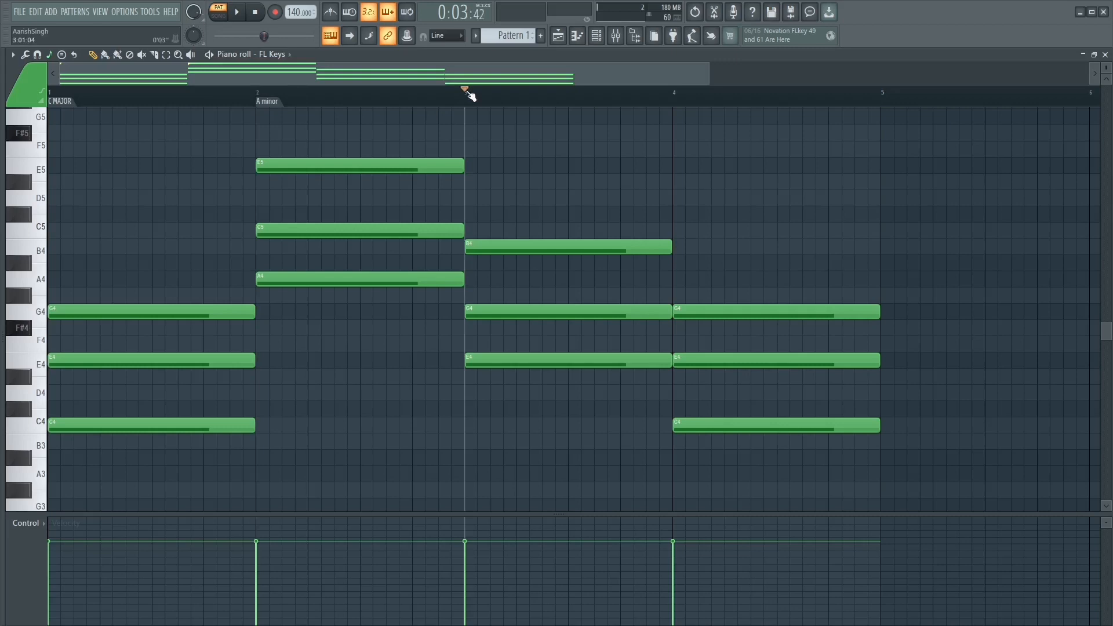
pyautogui.hotkey('alt', 't')
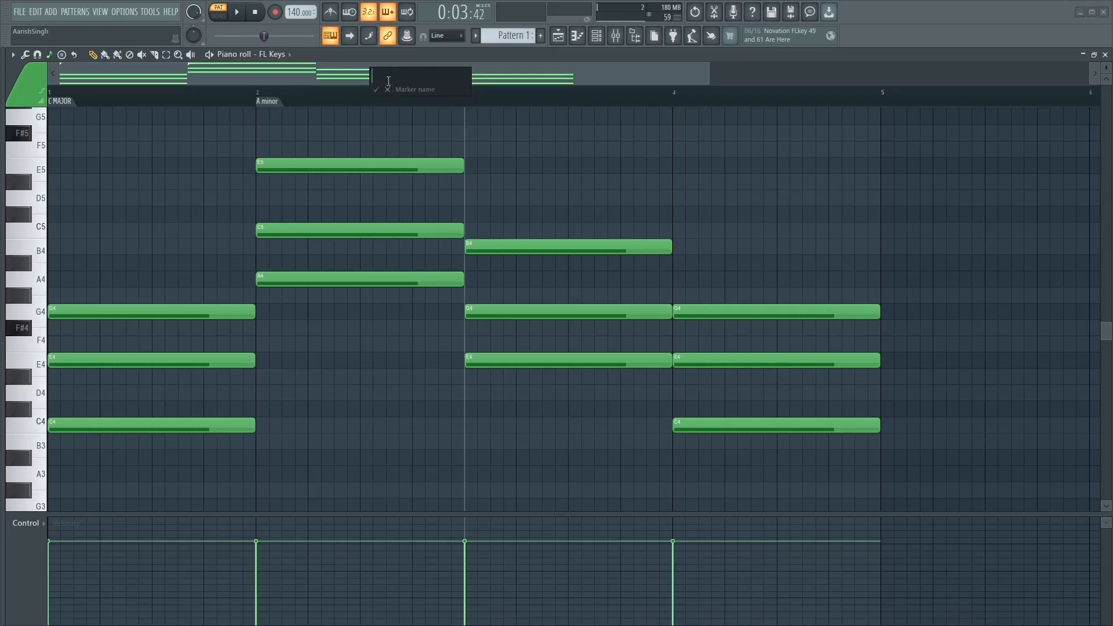
pyautogui.write('E minor')
pyautogui.press('Return')
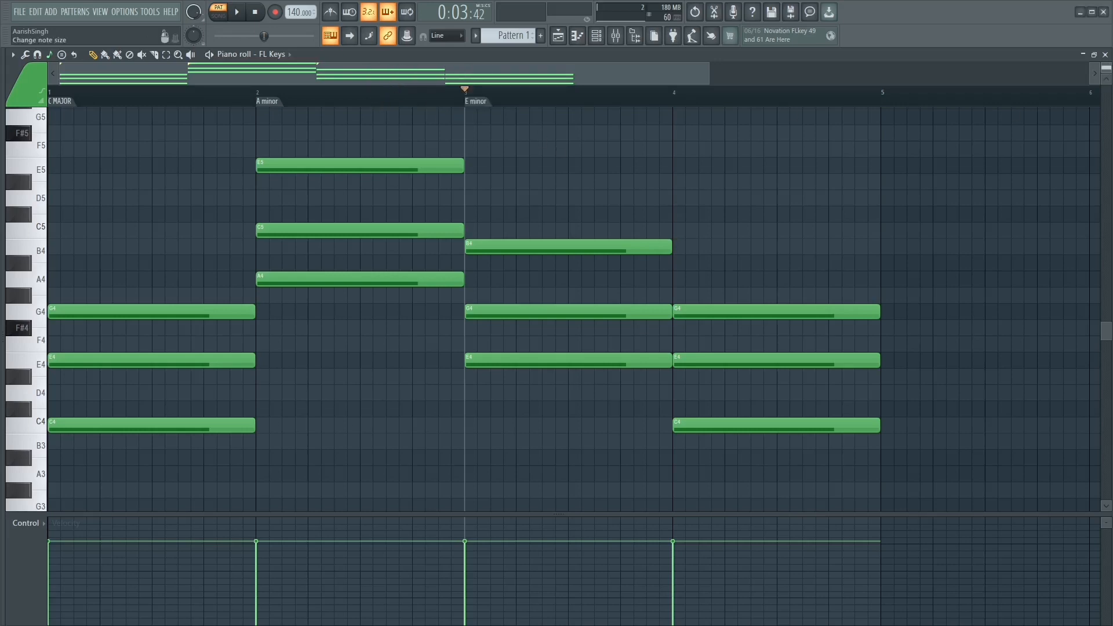
# Move the playhead to the start of bar 4 and save the project
pyautogui.moveTo(1106, 68); pyautogui.dragTo(1106, 65)
pyautogui.moveTo(710, 68); pyautogui.dragTo(676, 69)
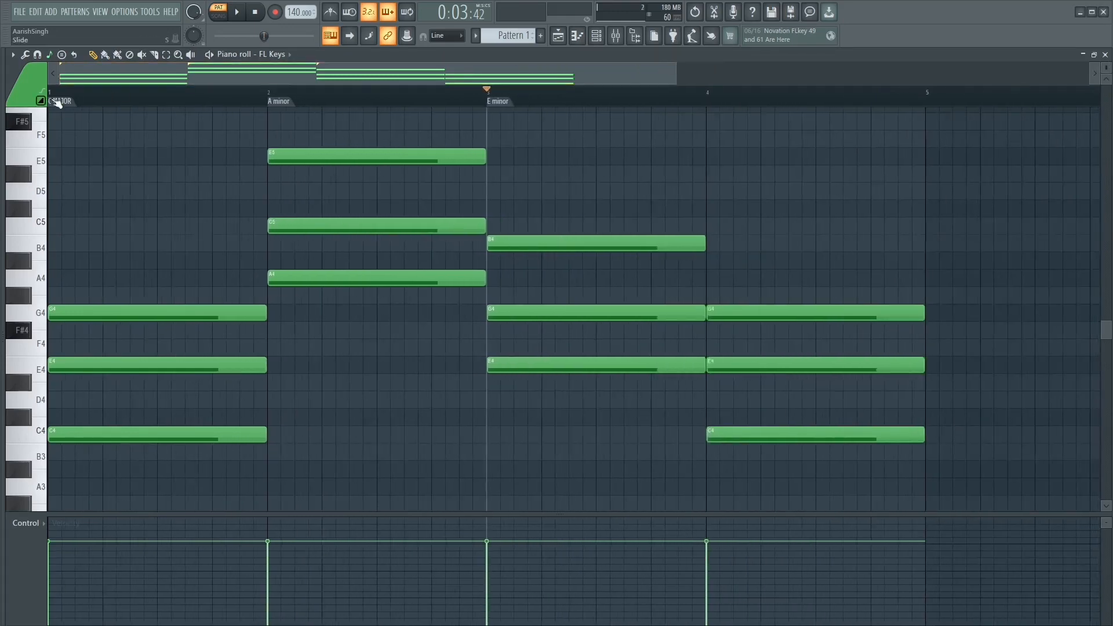
pyautogui.moveTo(108, 96); pyautogui.dragTo(705, 92)
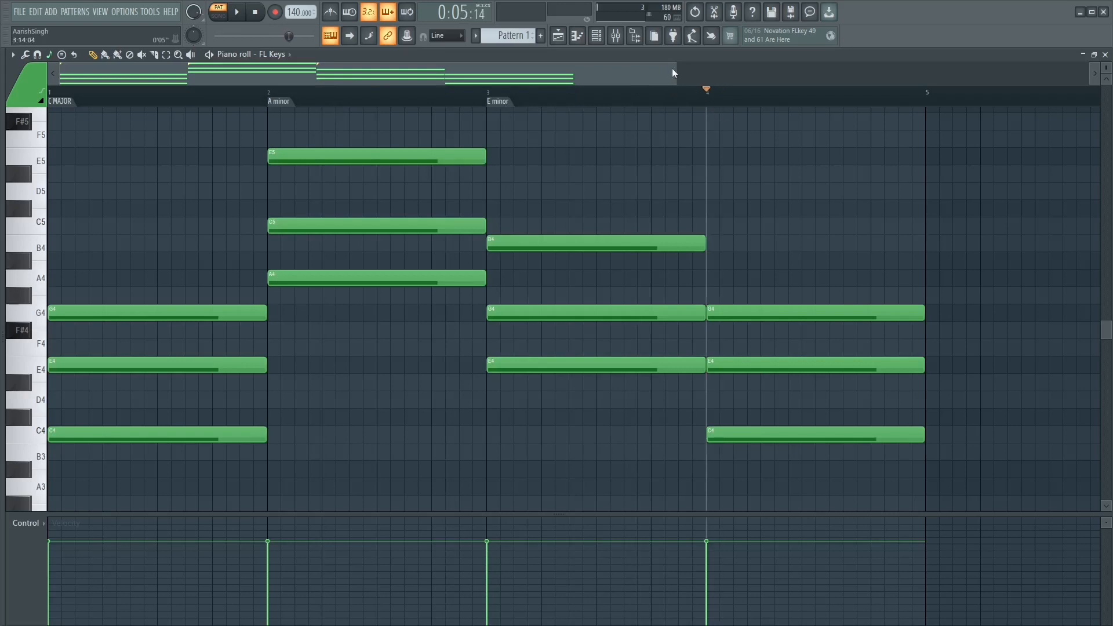
pyautogui.moveTo(677, 71); pyautogui.dragTo(742, 76)
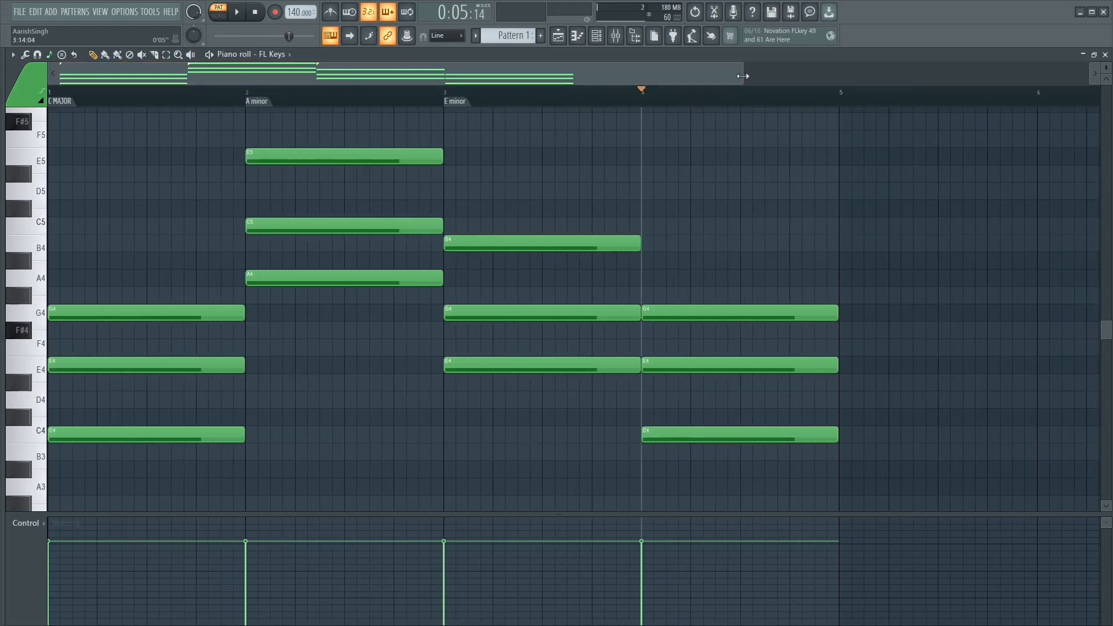
pyautogui.moveTo(742, 76); pyautogui.dragTo(677, 76)
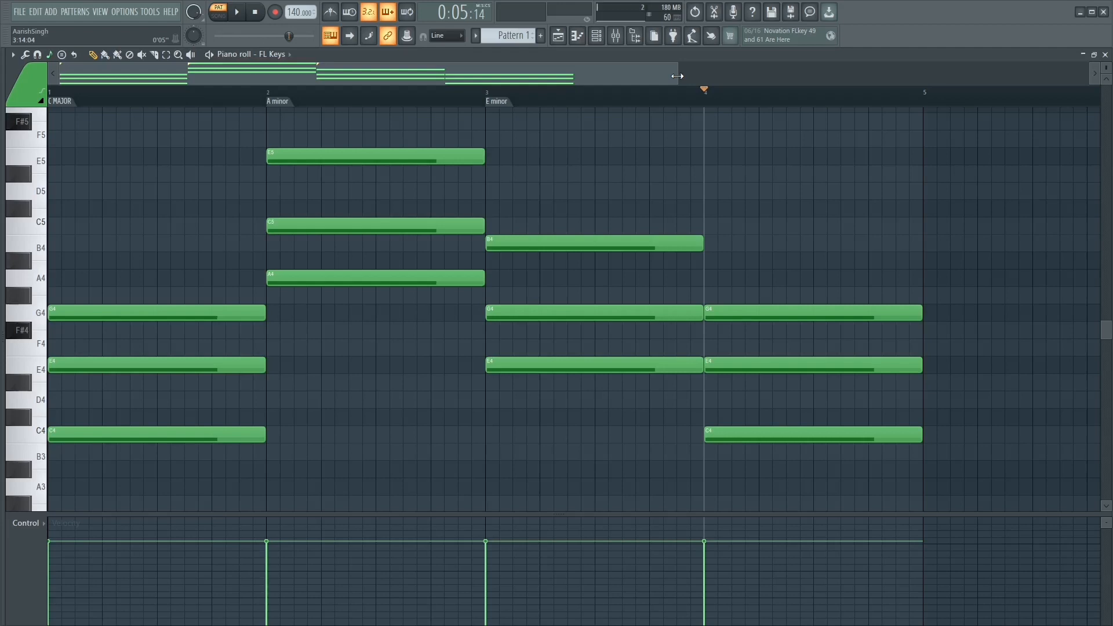
pyautogui.hotkey('ctrl', 's')
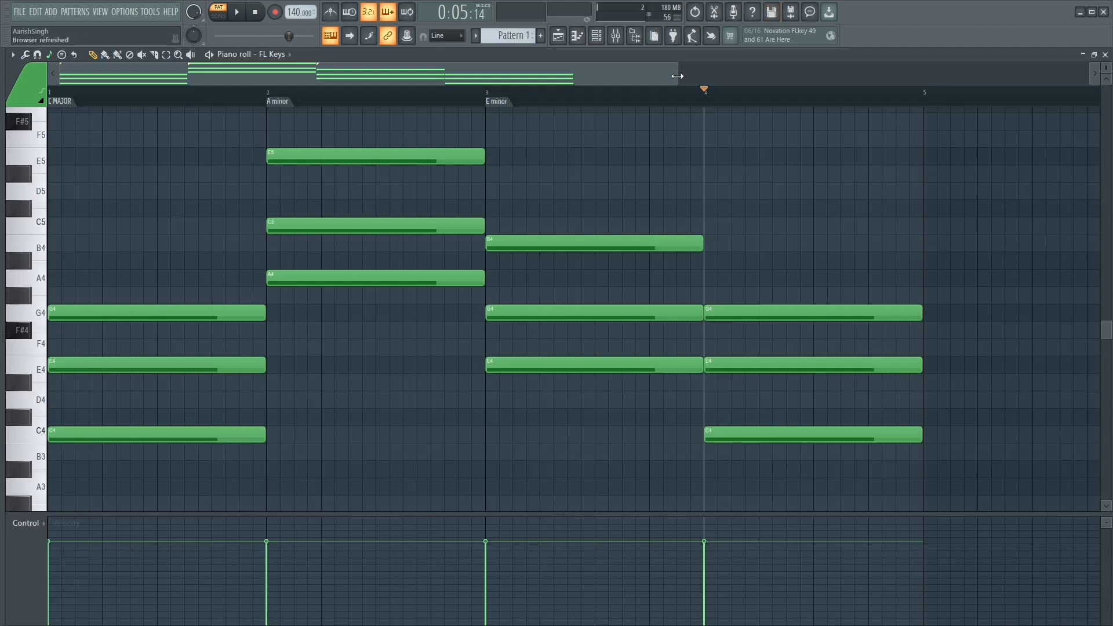